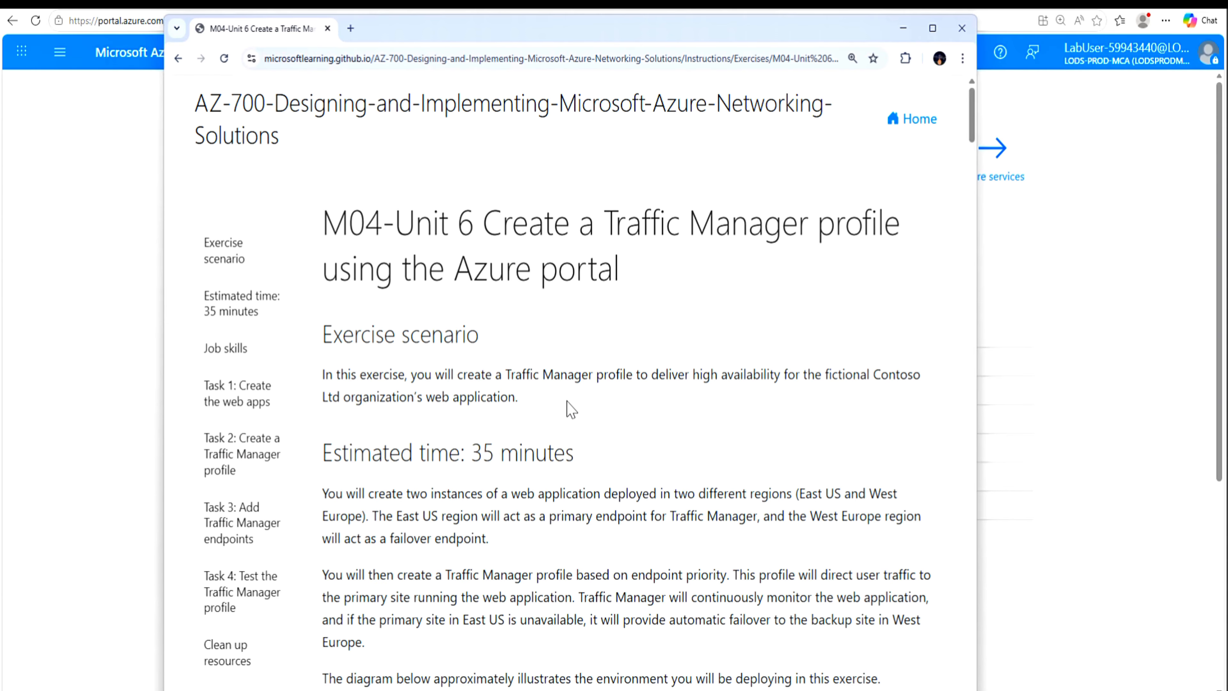
Step: Review the Traffic Manager exercise scenario, switch to the Azure portal and start creating a Web App resource
scroll(568, 407, "down", 10)
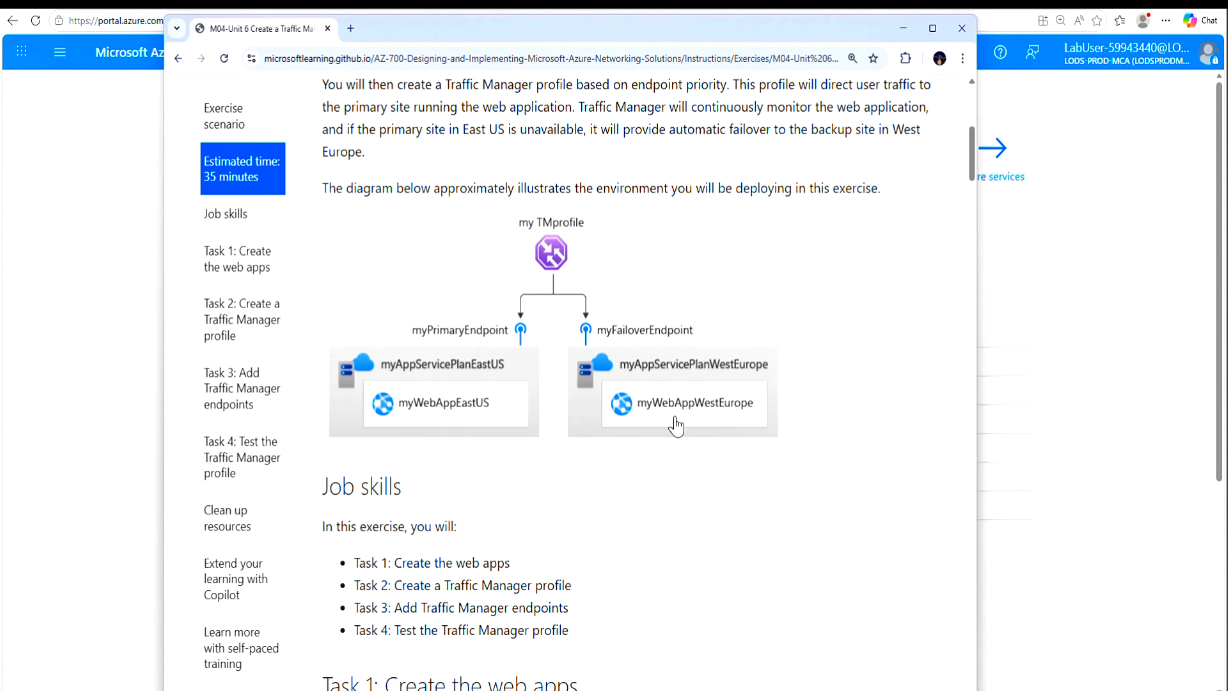
left_click(897, 30)
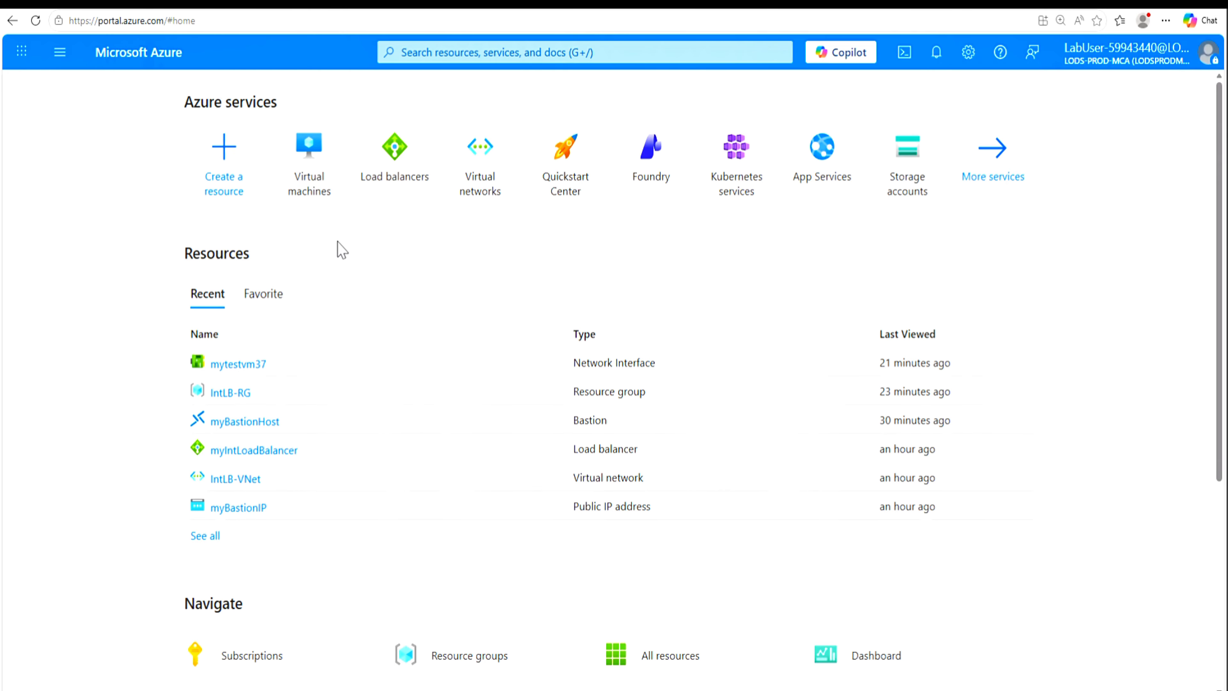
left_click(225, 181)
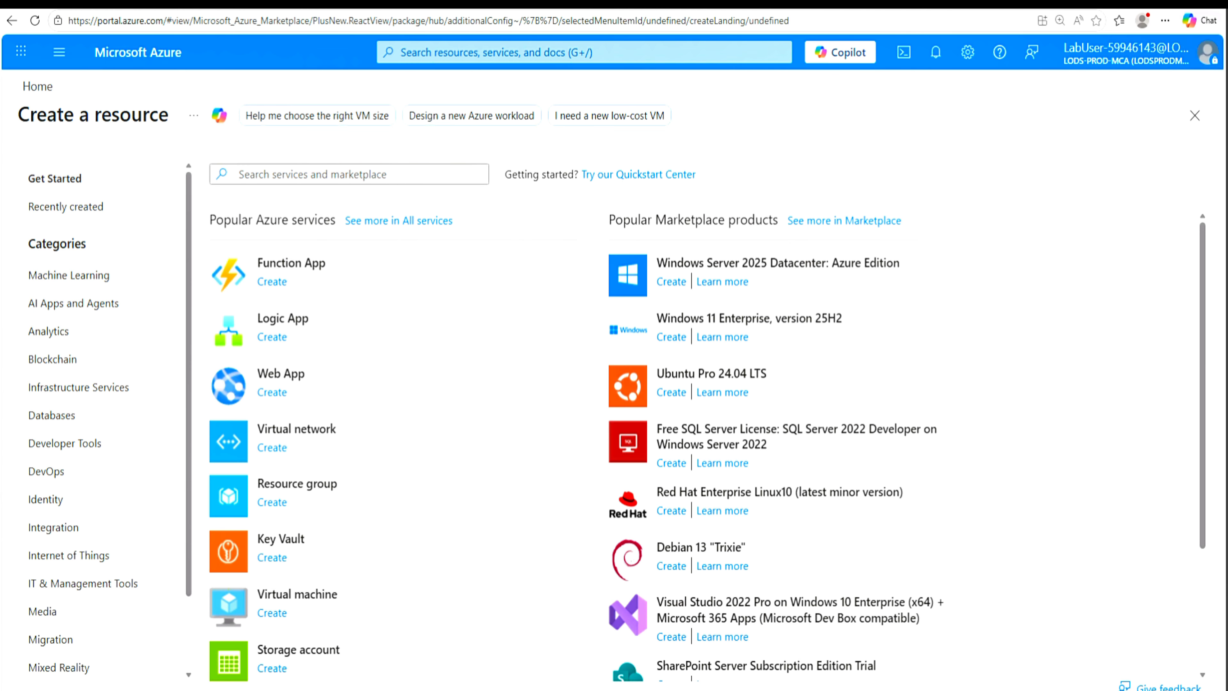
left_click(274, 393)
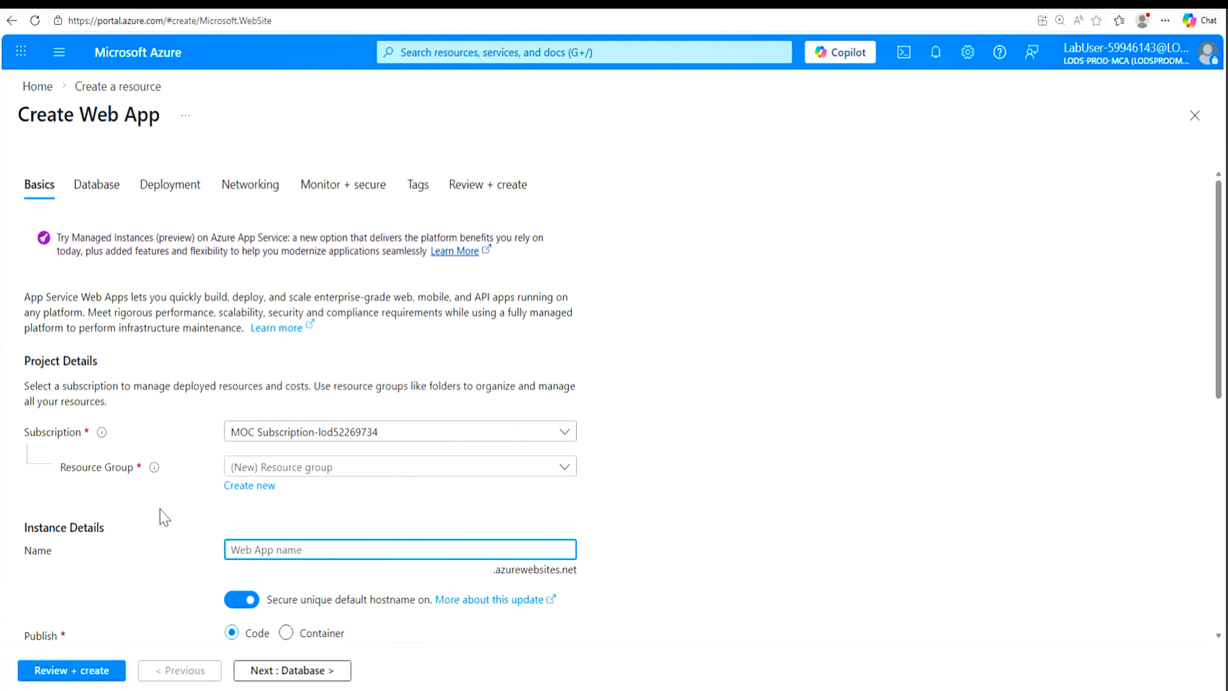
Step: Assign the web app to resource group Contoso-RG-TM1 and name it ContosoWebAppOne followed by the lab user number
left_click(564, 468)
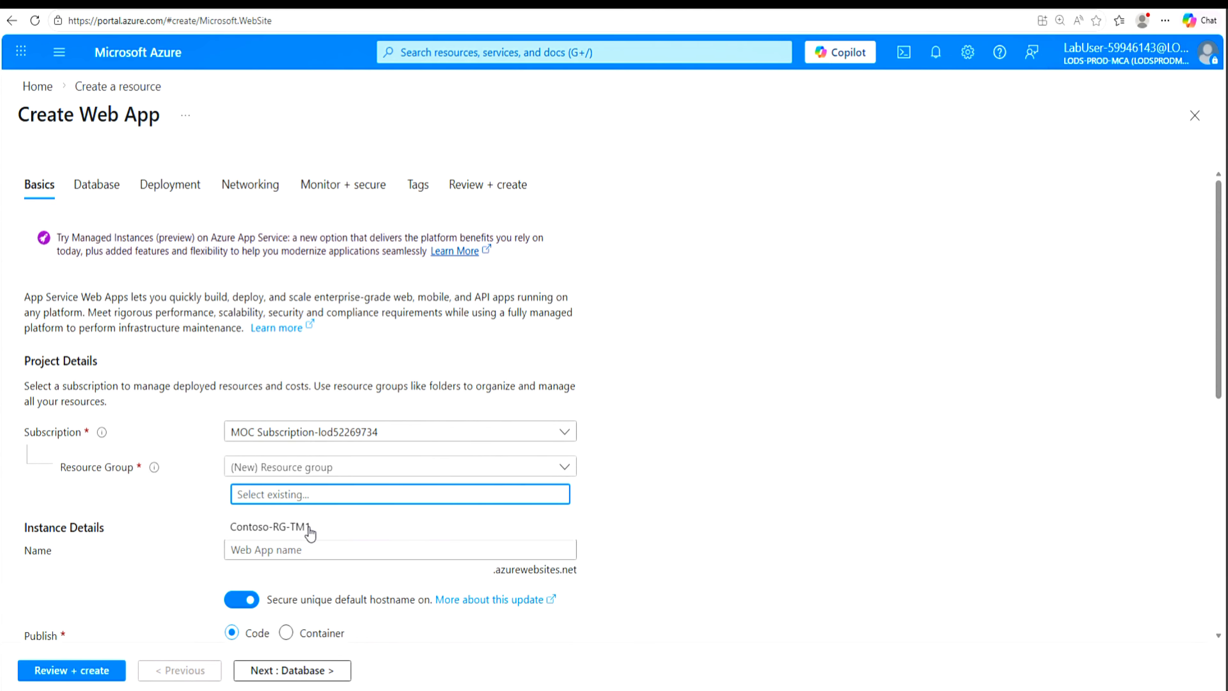
left_click(301, 528)
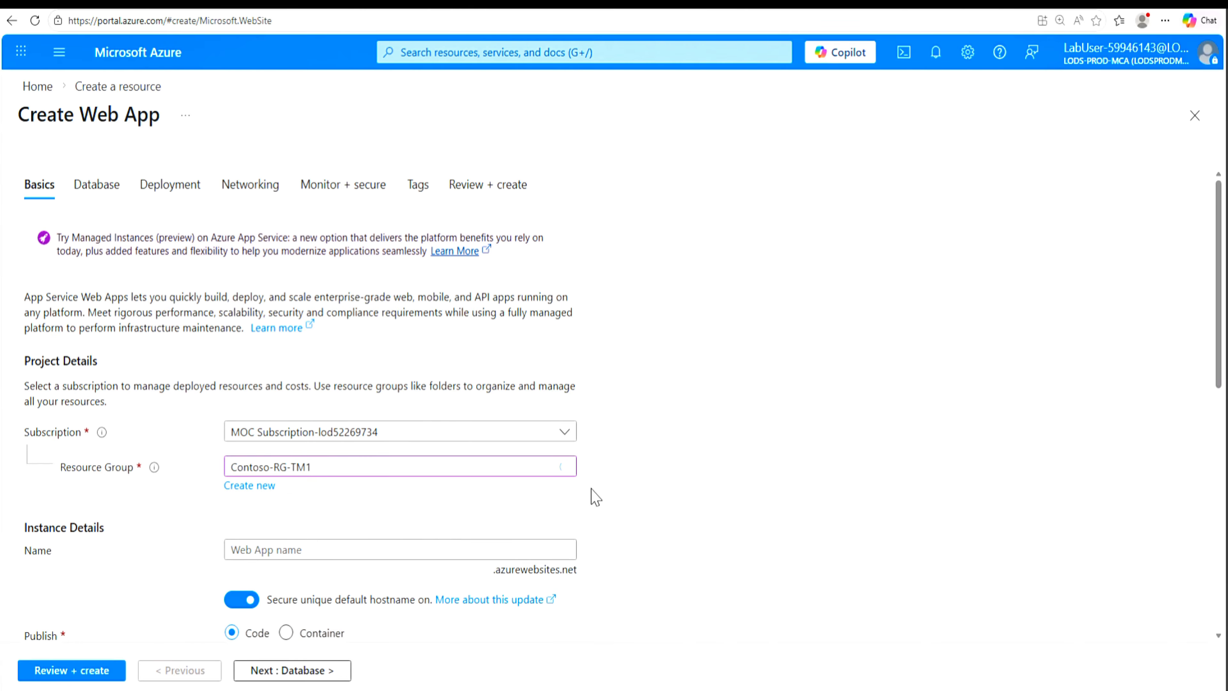
scroll(836, 409, "down", 5)
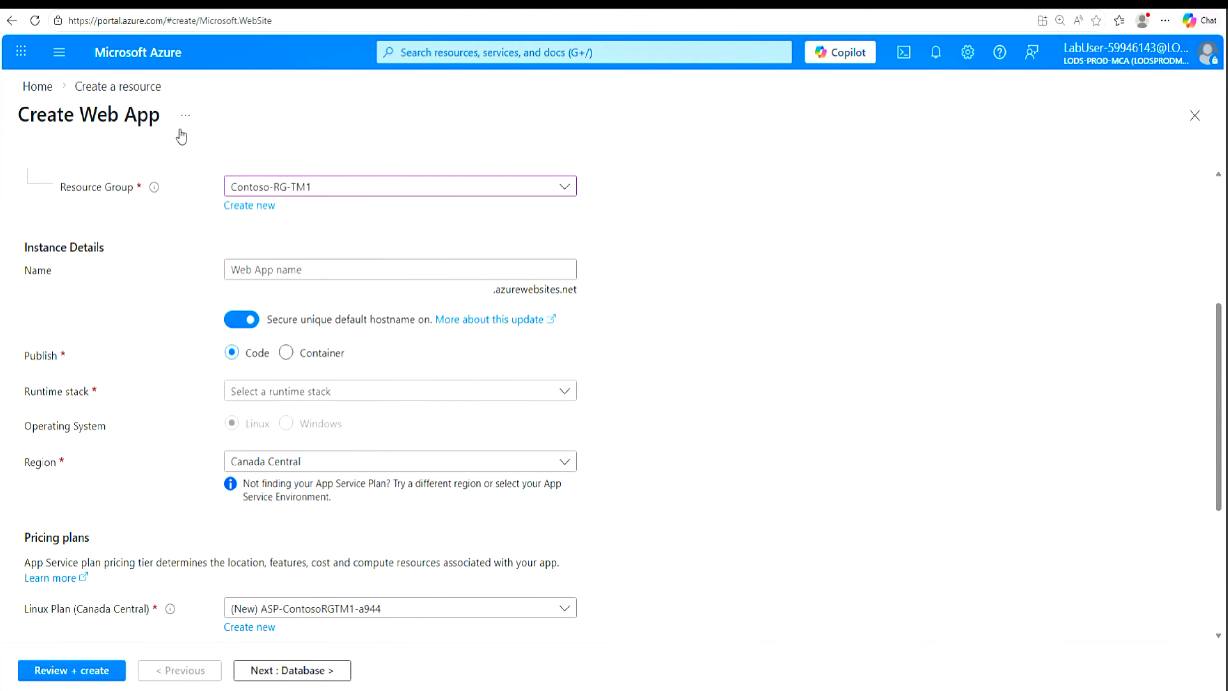
left_click(237, 270)
left_click(236, 269)
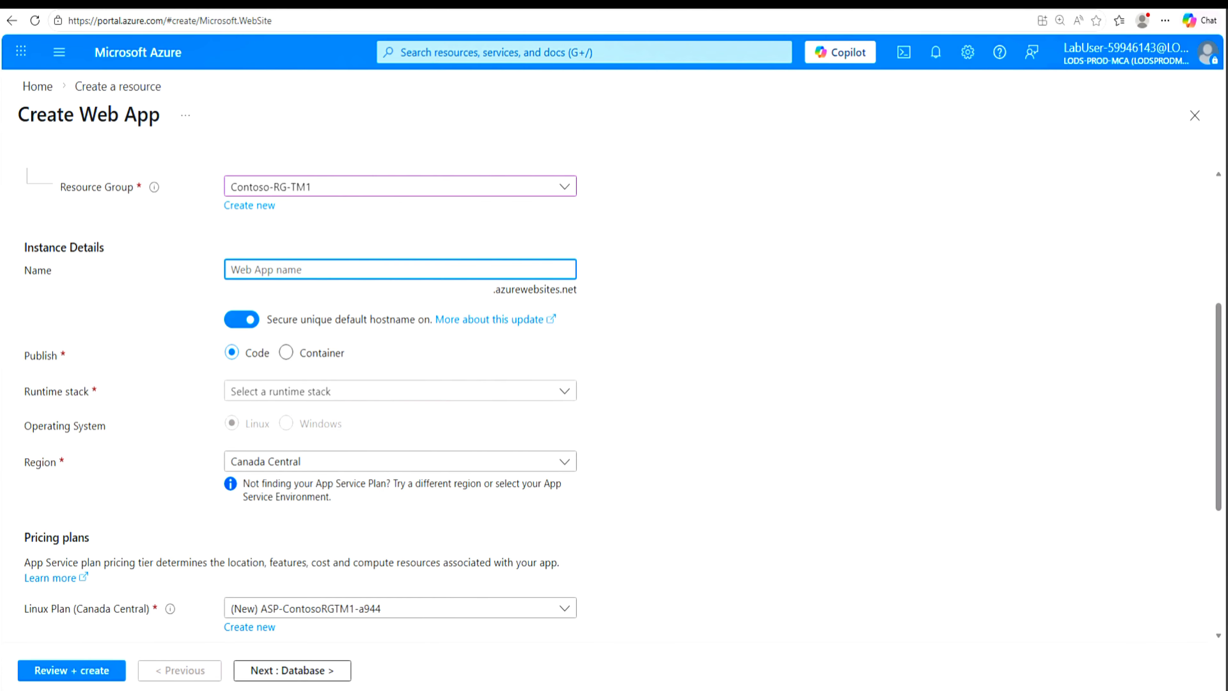
type("ContosoWebAppOne59946143")
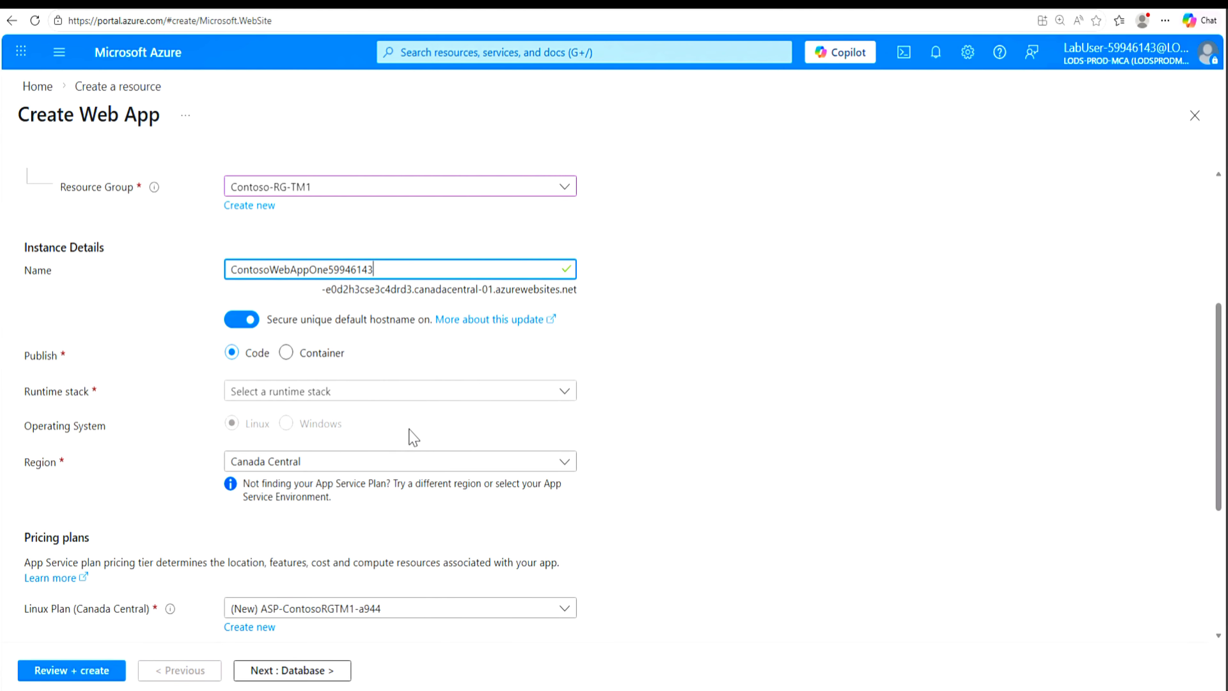
Step: Set the web app's runtime stack to ASP.NET V4.8 and its region to Austria East
left_click(568, 400)
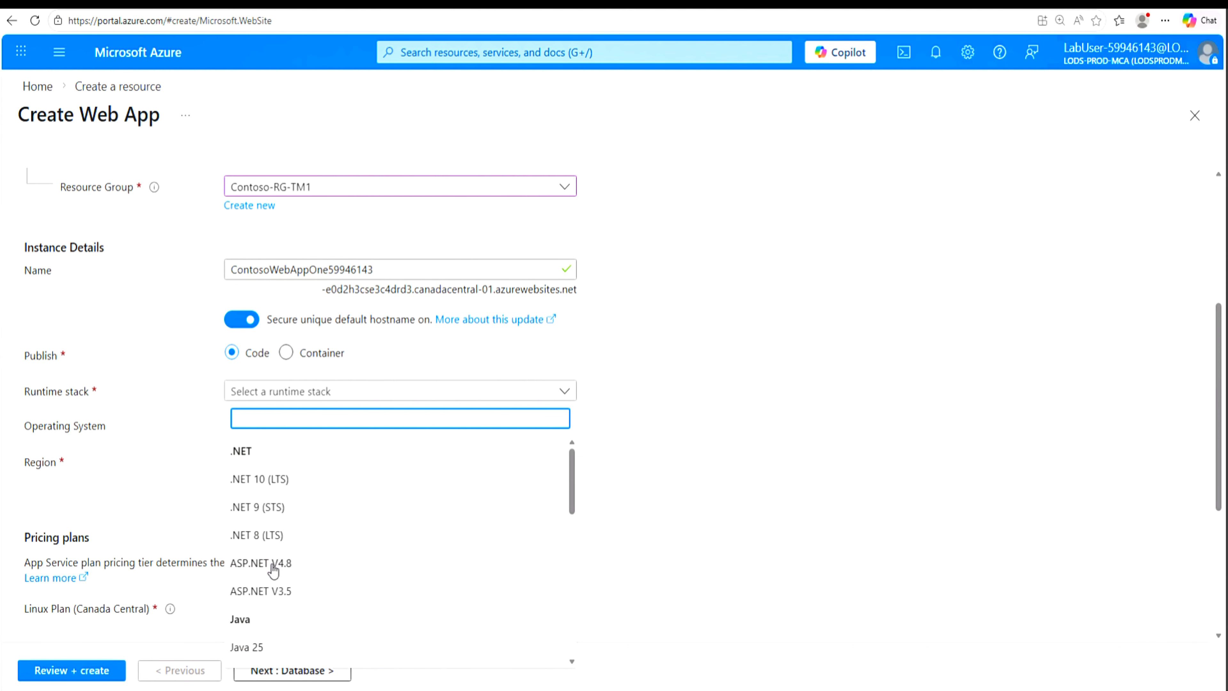
left_click(261, 564)
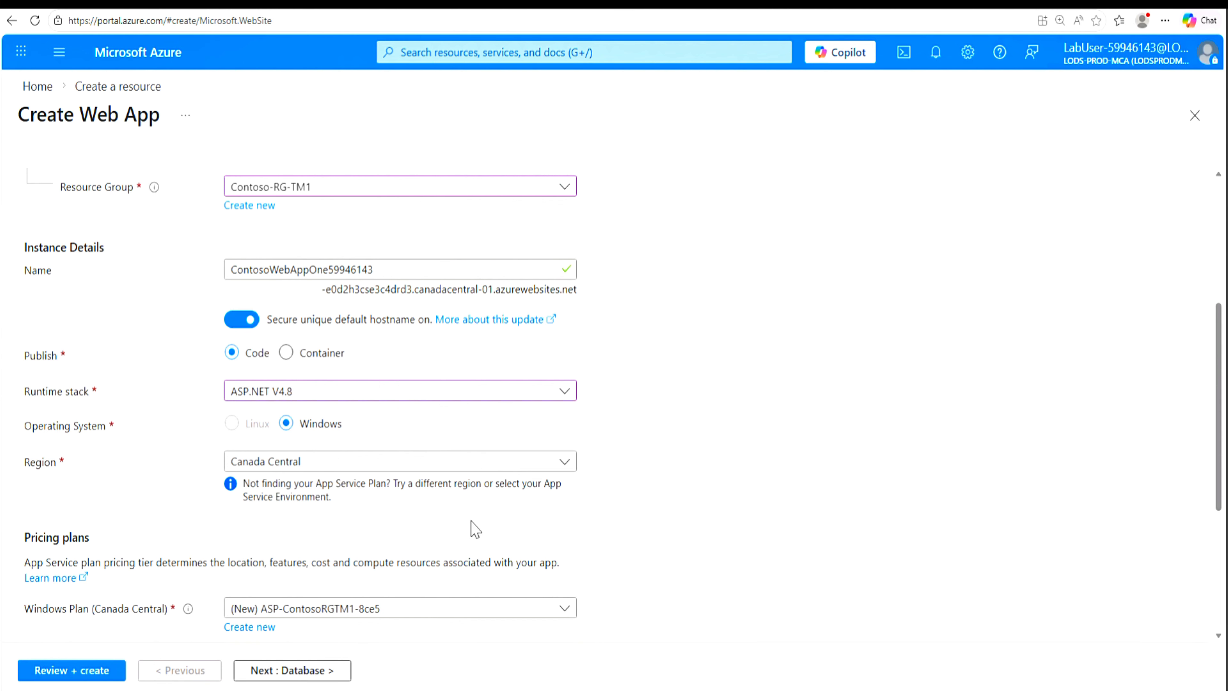
left_click(564, 462)
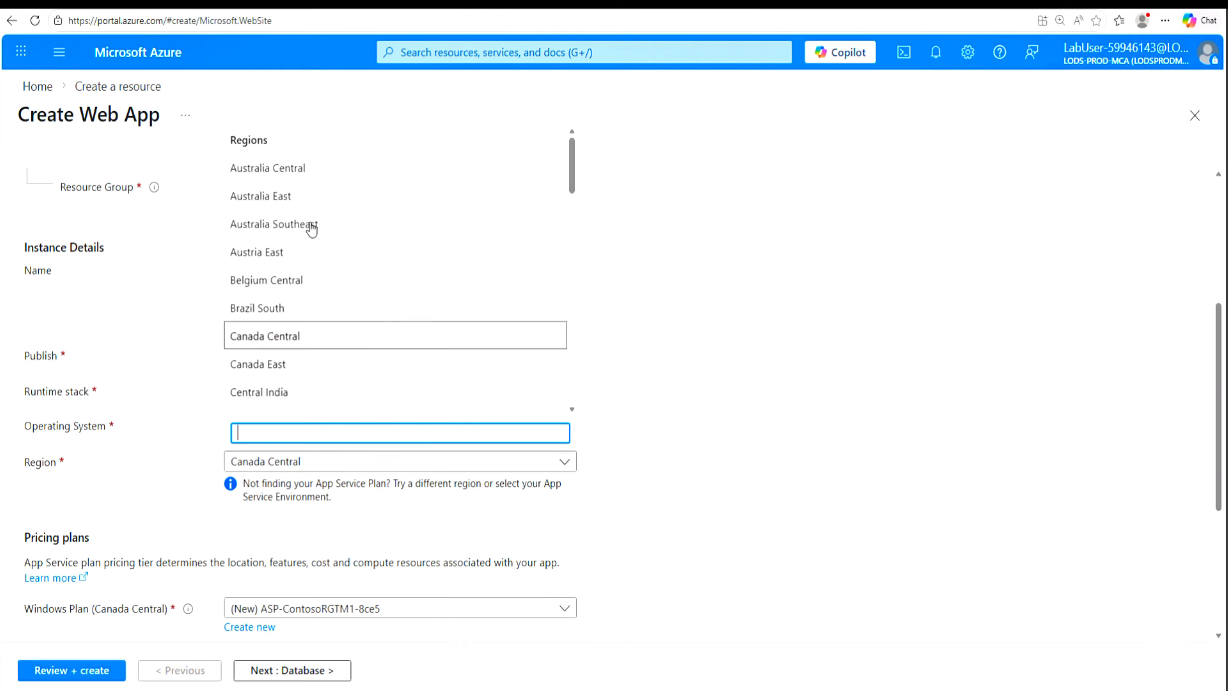
left_click(280, 254)
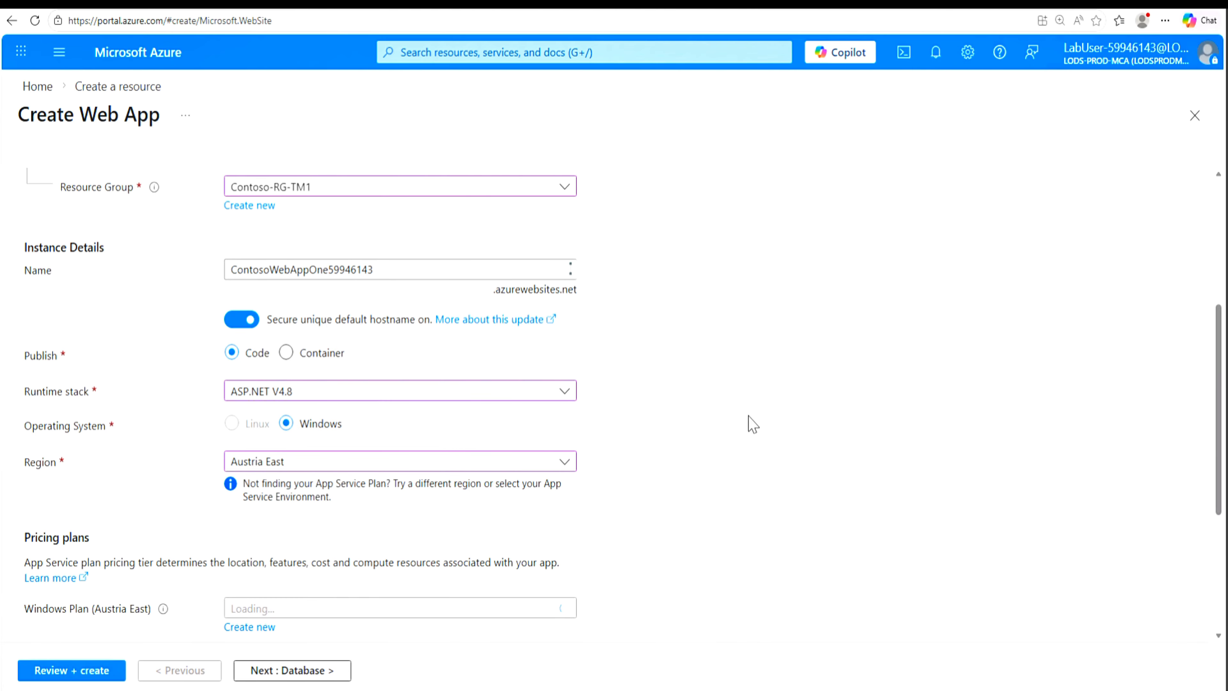
Step: Create a new Windows App Service plan named ContosoAppServicePlanOne followed by the lab user number
left_click_drag(1220, 346, 1214, 466)
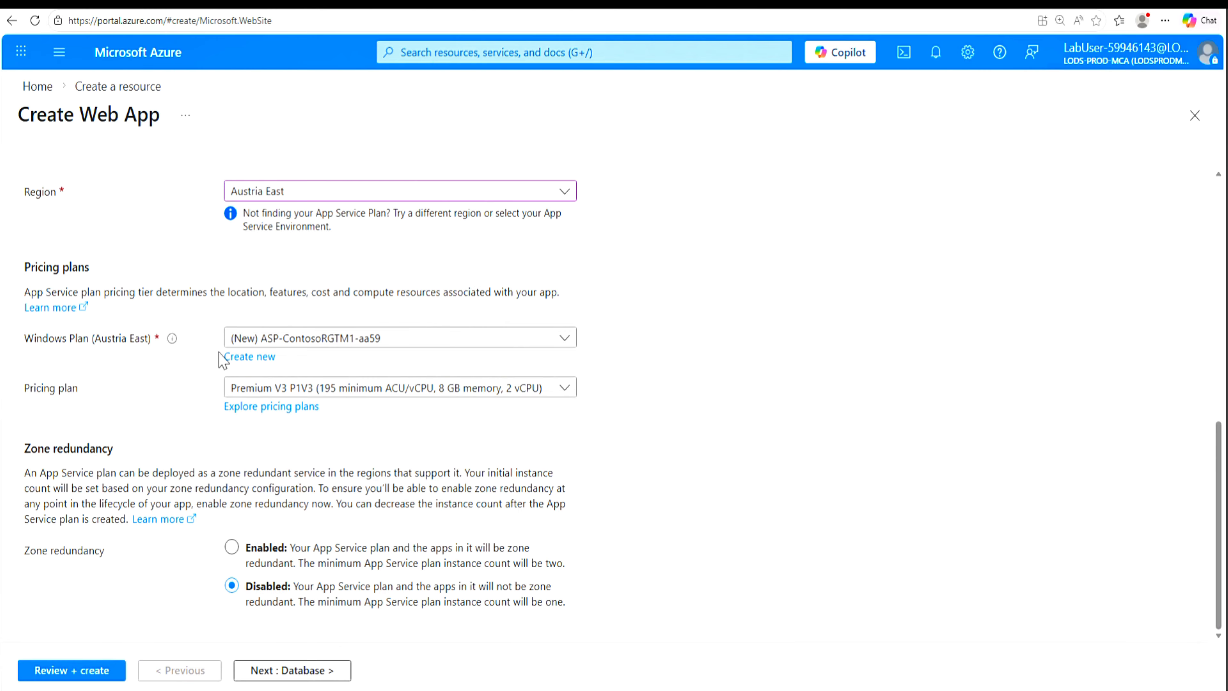
left_click(258, 360)
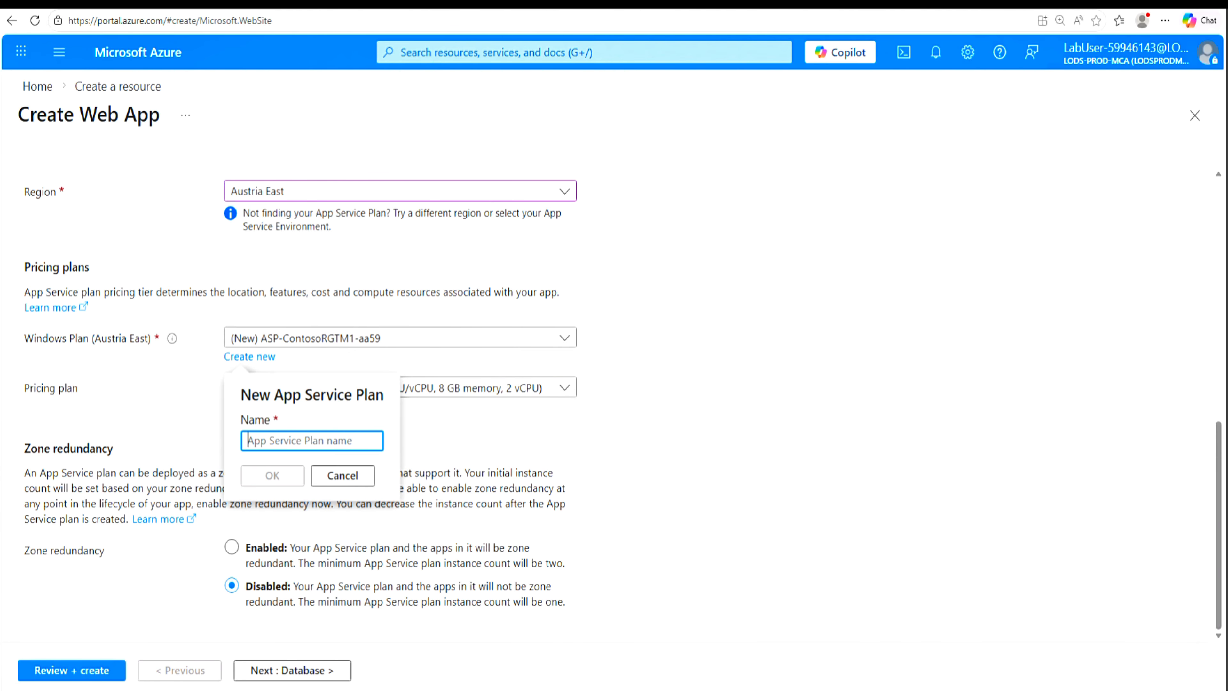
type("ContosoAppServicePlanOne59946143")
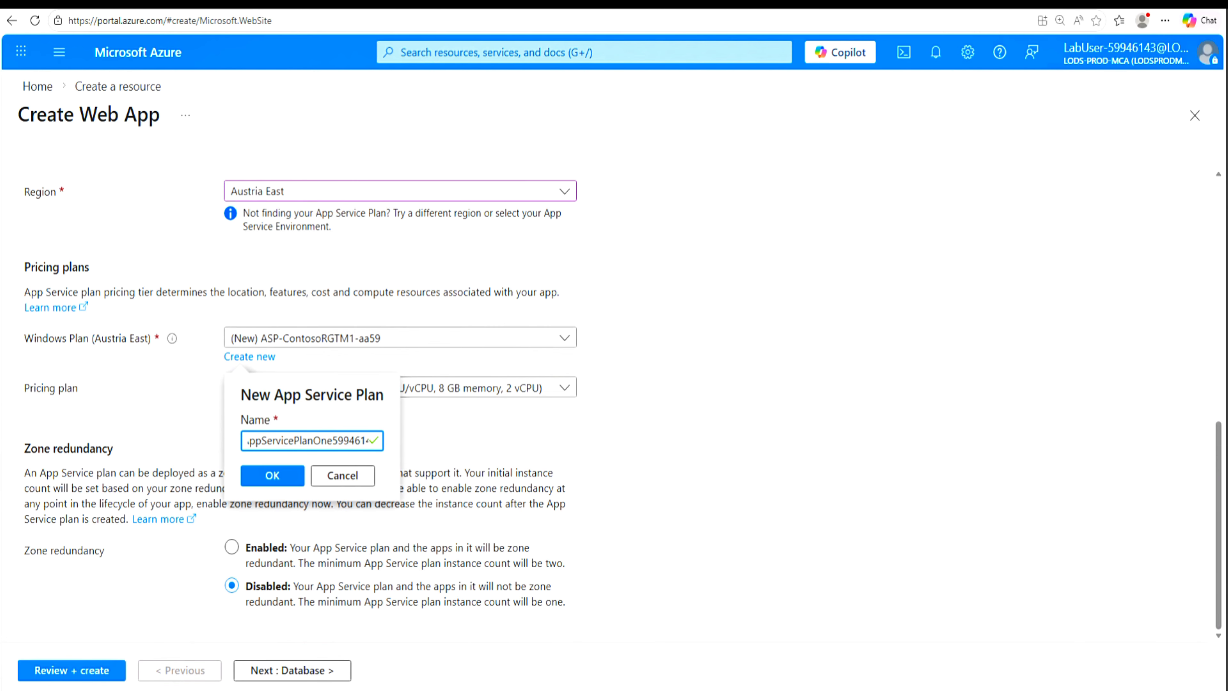
left_click(272, 476)
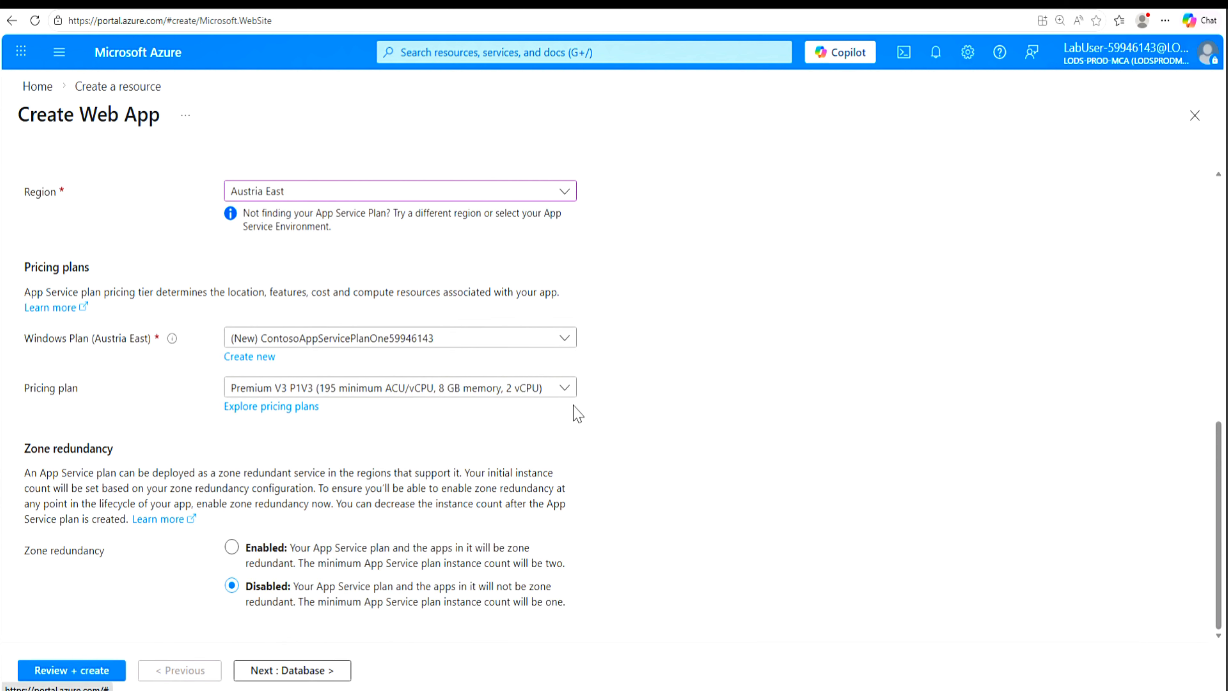
Step: Set the App Service plan's pricing plan to Basic B1
left_click(565, 388)
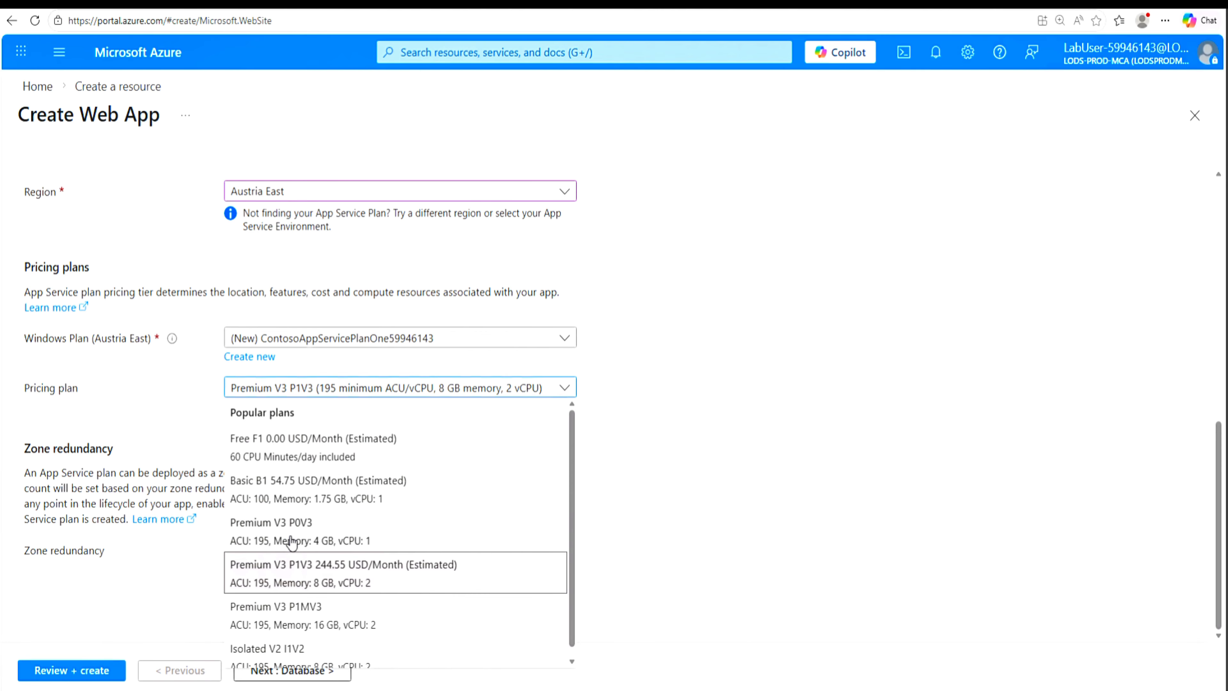
scroll(290, 541, "down", 1)
scroll(291, 540, "up", 1)
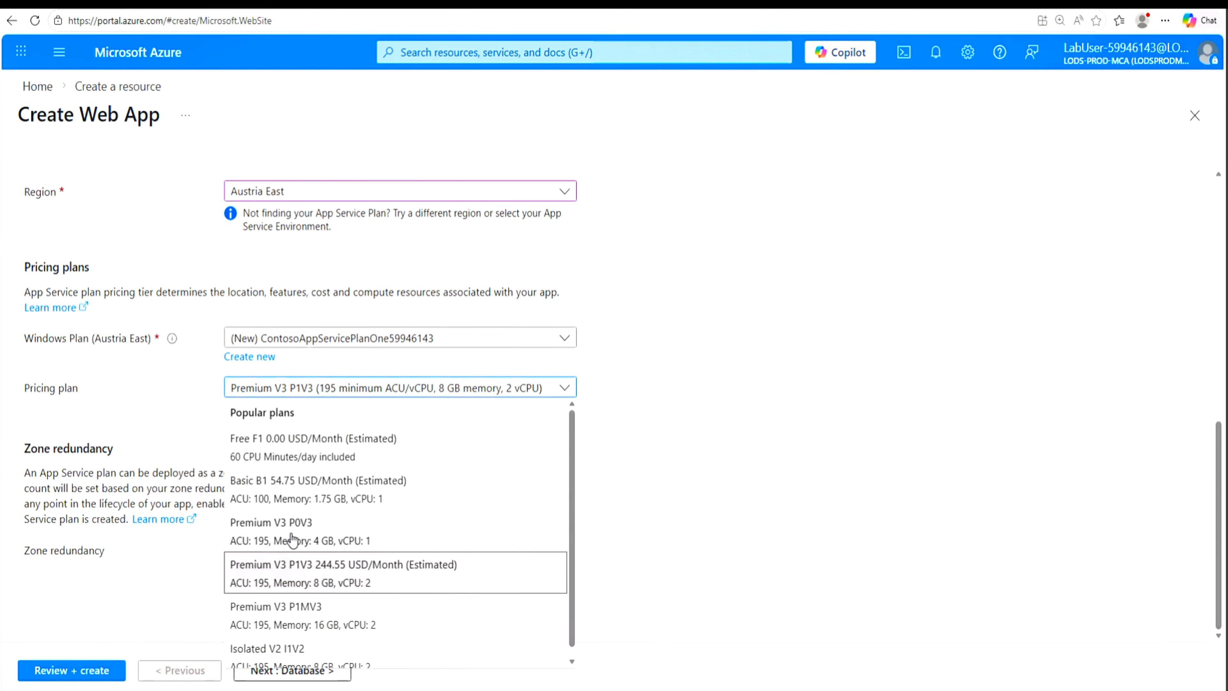
left_click(281, 493)
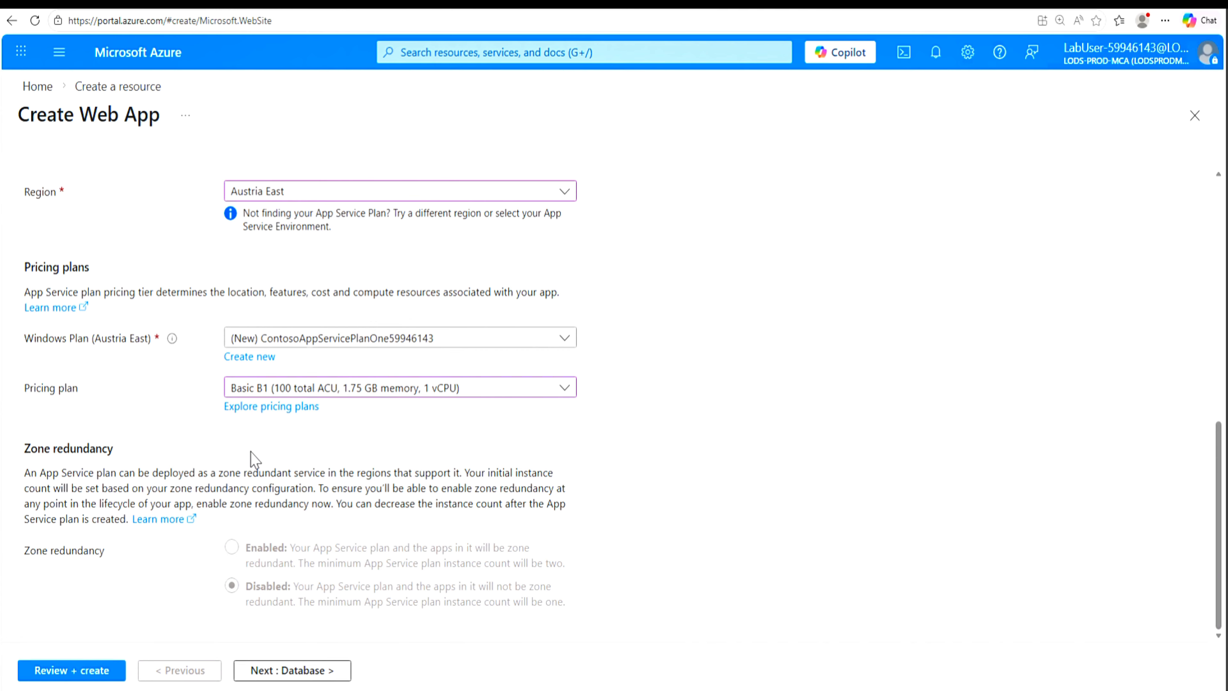
Step: Disable Application Insights in the web app's monitoring and security settings
left_click(300, 674)
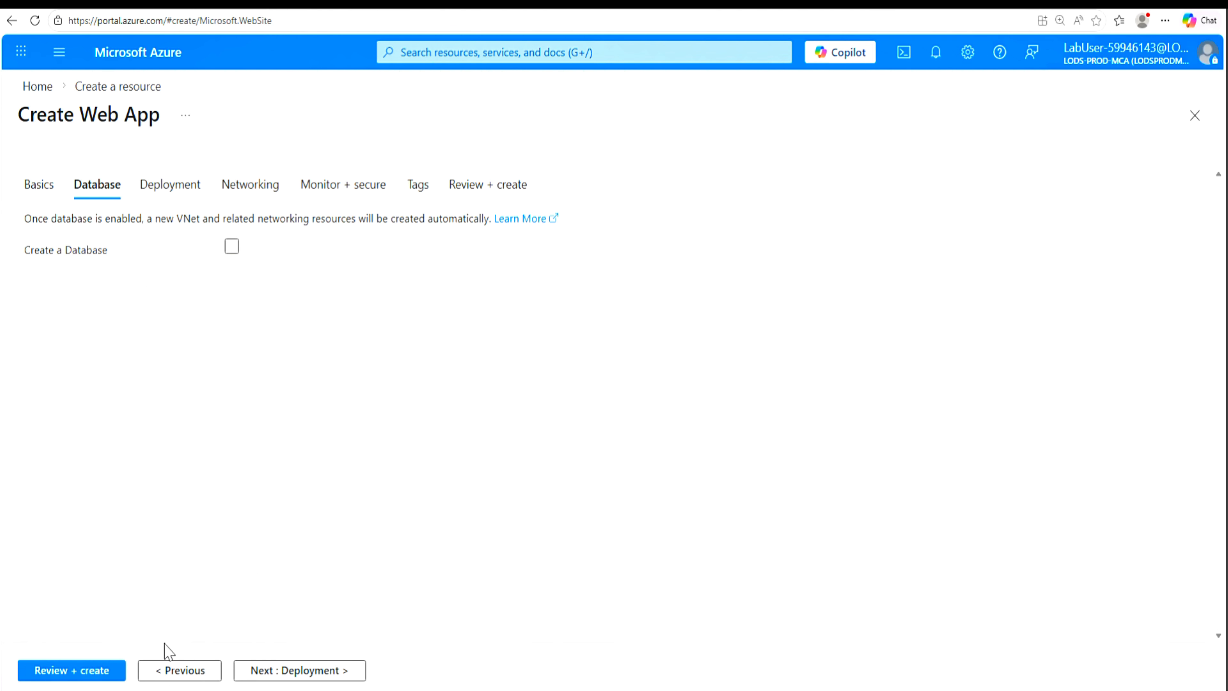
left_click(342, 189)
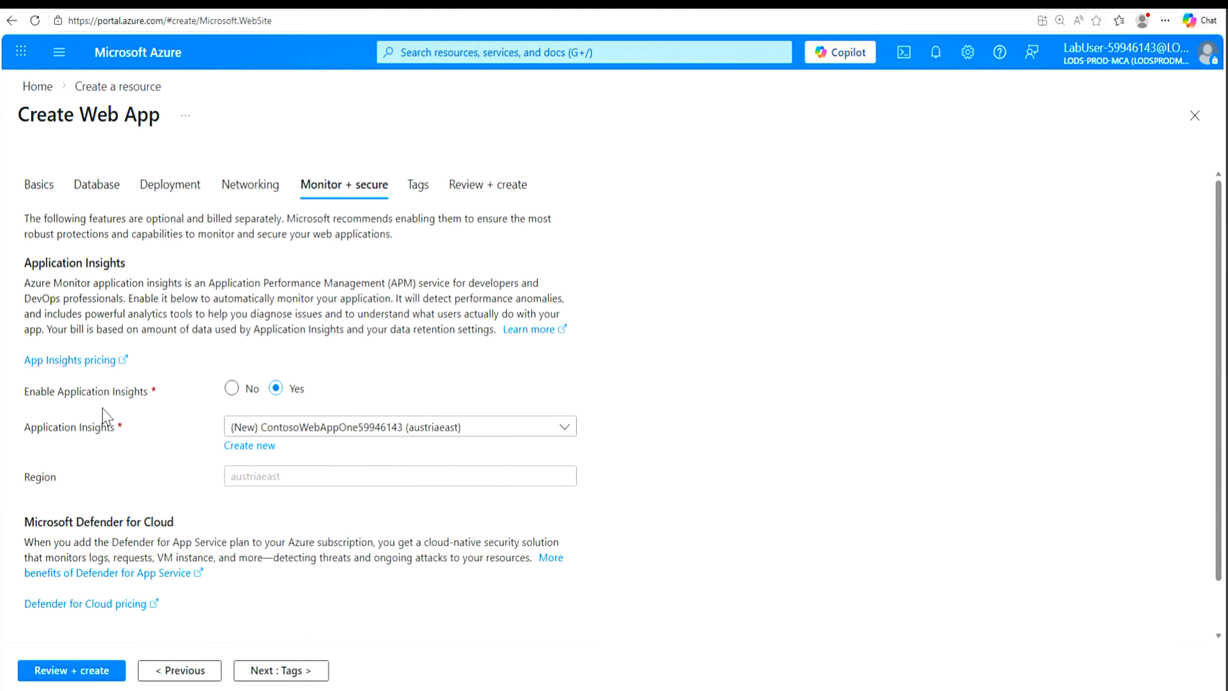
left_click(233, 388)
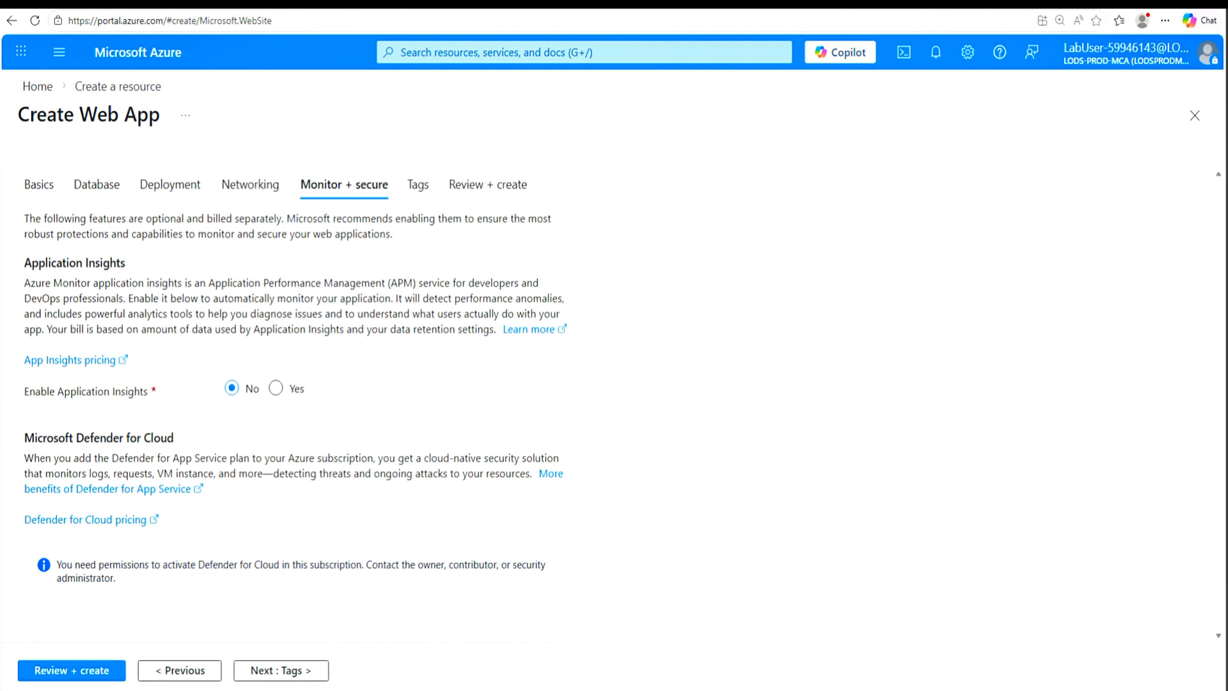
Step: Return to the web app's basic settings and open the full App Service pricing plan comparison to examine the tiers
left_click(33, 191)
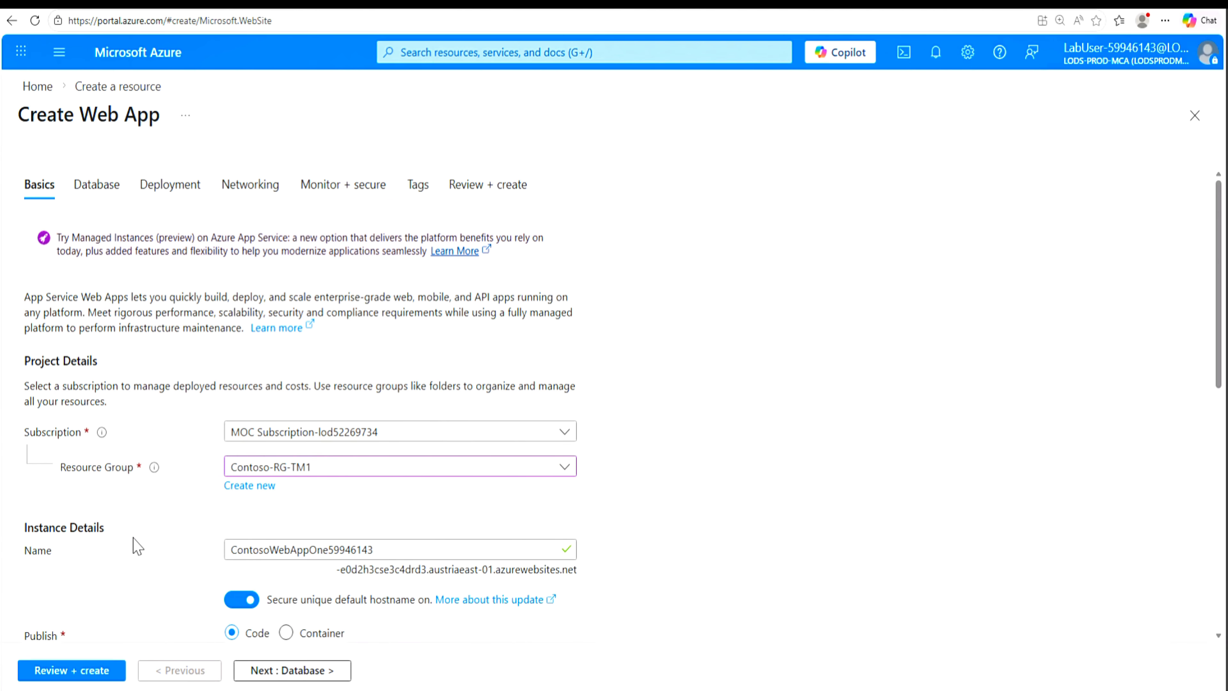
scroll(138, 546, "down", 8)
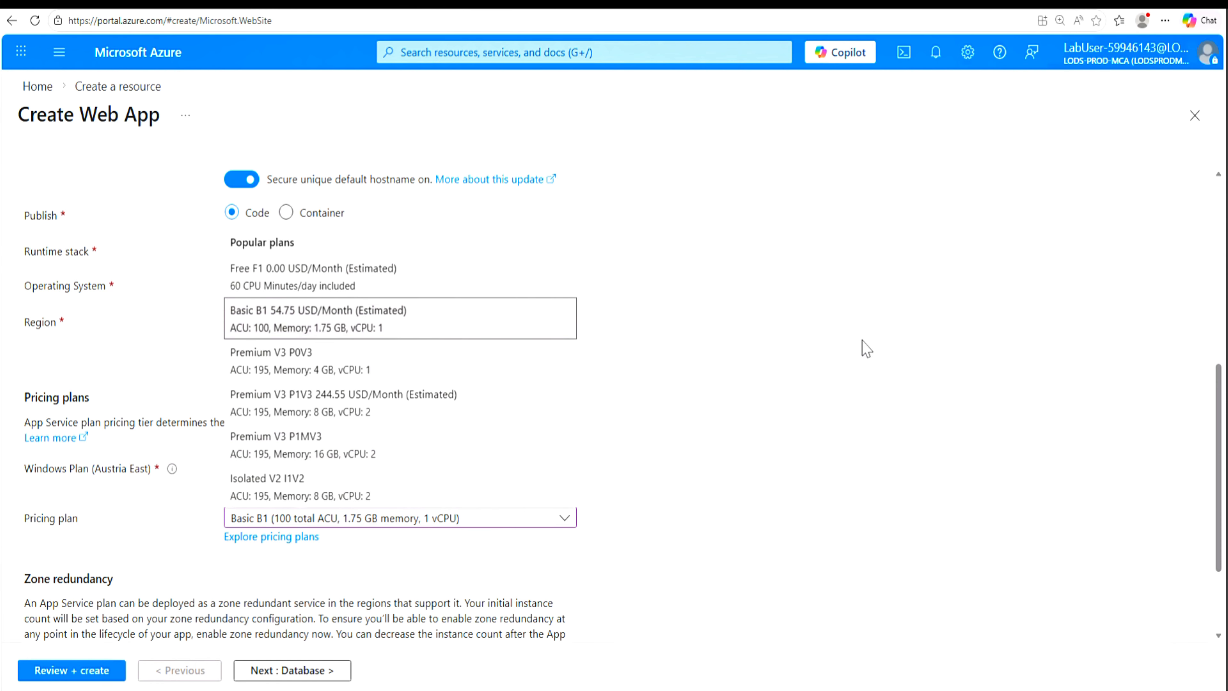
left_click(865, 348)
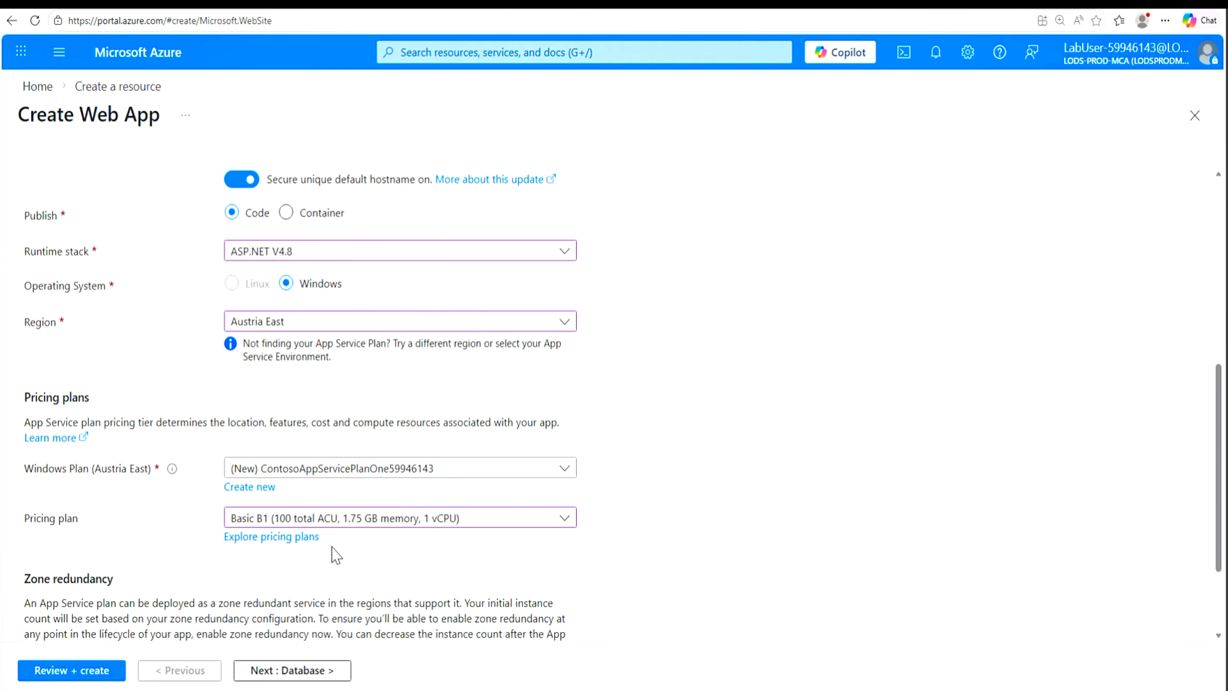
left_click(303, 538)
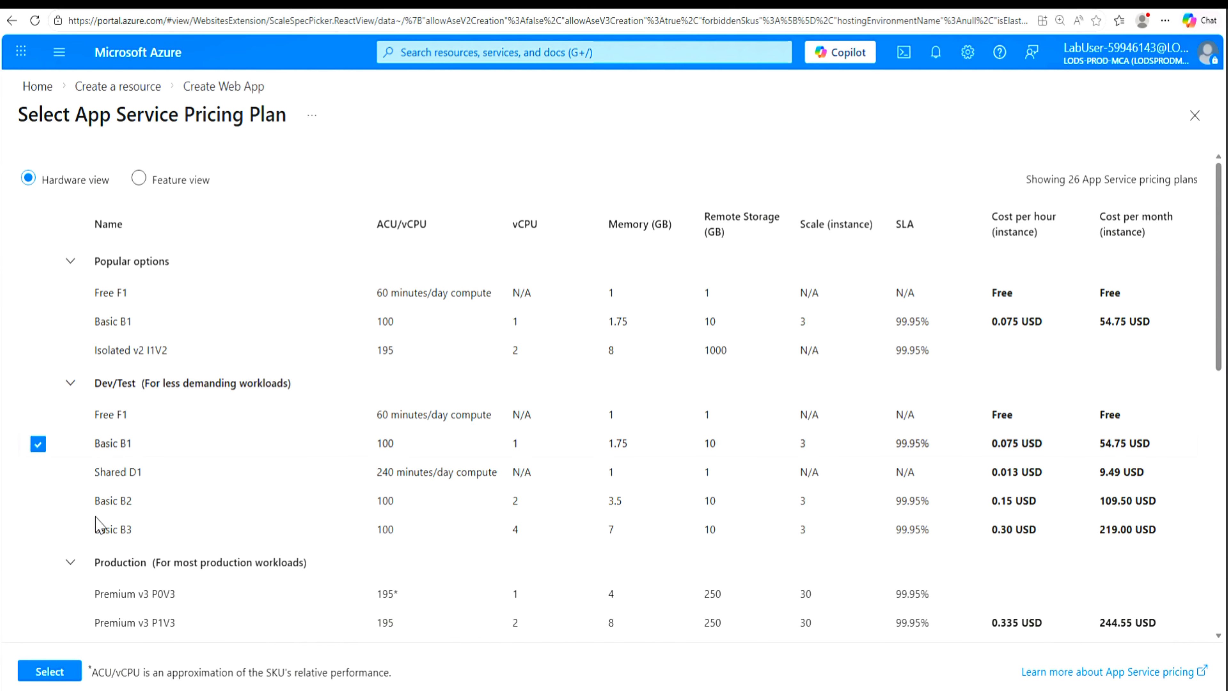
scroll(99, 526, "down", 5)
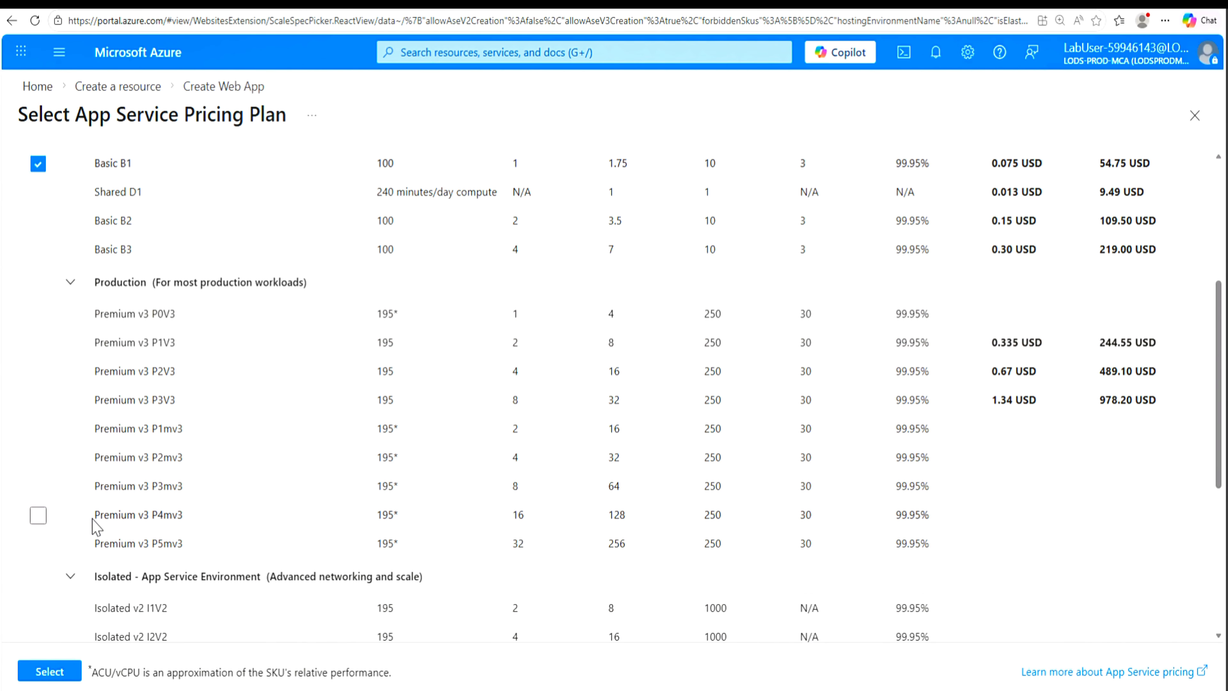
scroll(97, 527, "down", 2)
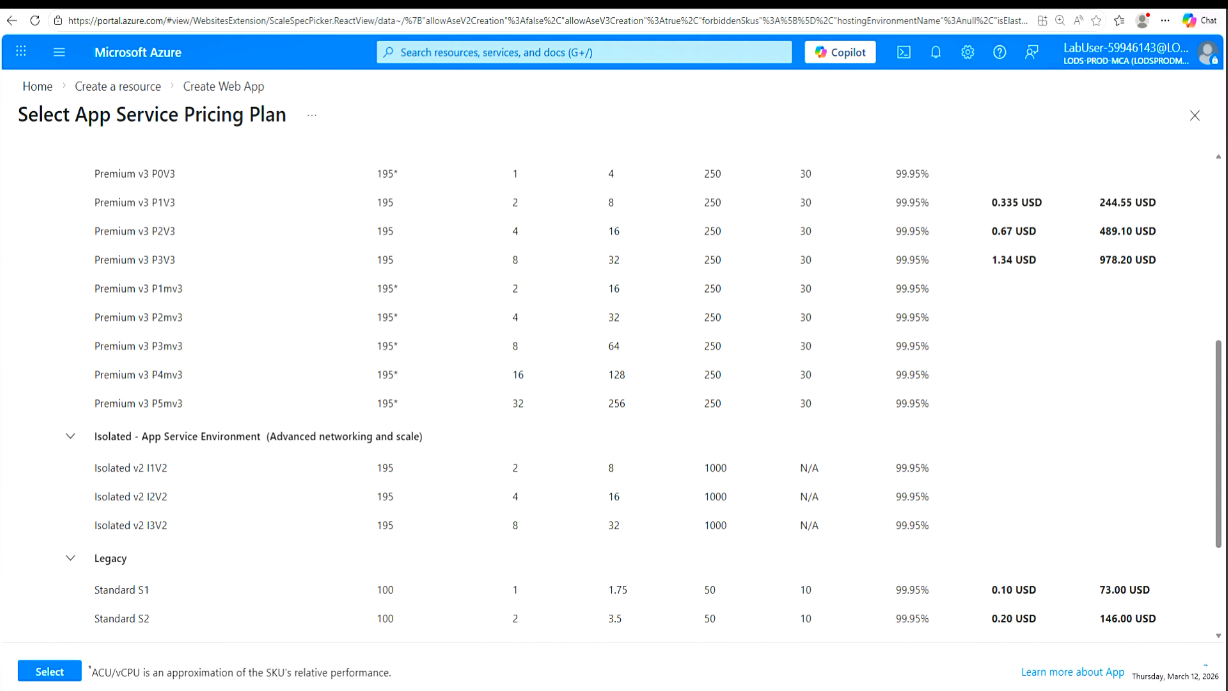
Step: Check the pricing plan specified for the first web app in the lab instructions' settings table
key("alt+Tab")
scroll(464, 481, "down", 15)
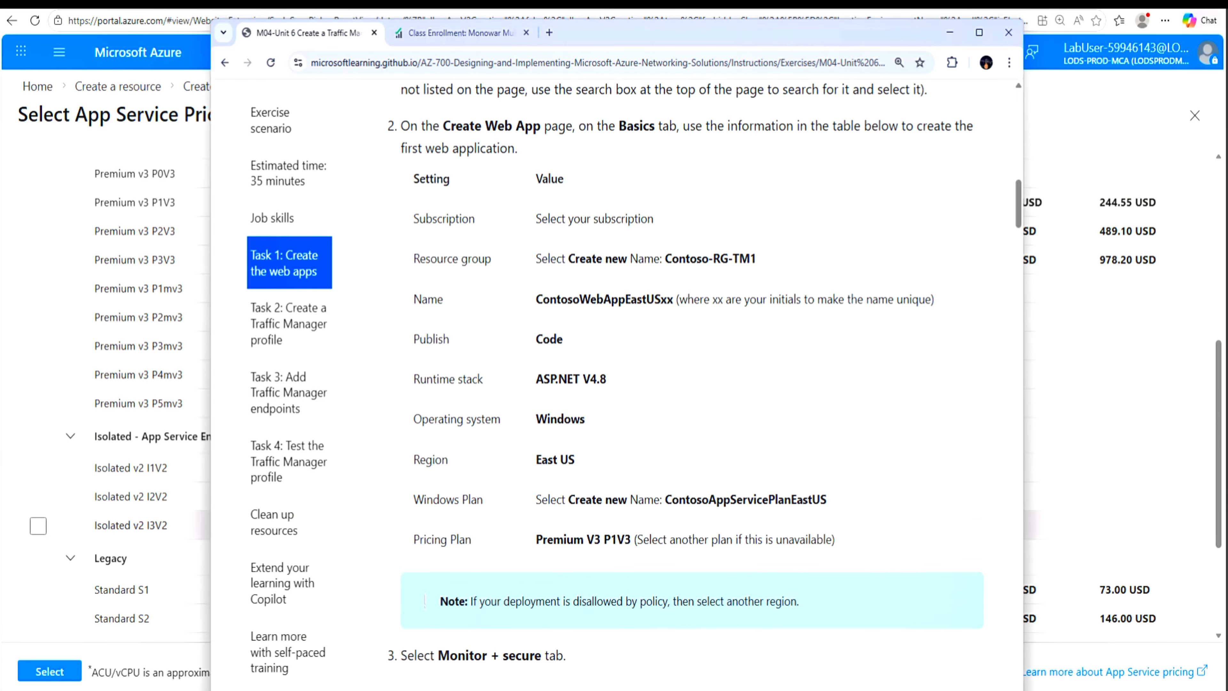
left_click_drag(663, 539, 828, 548)
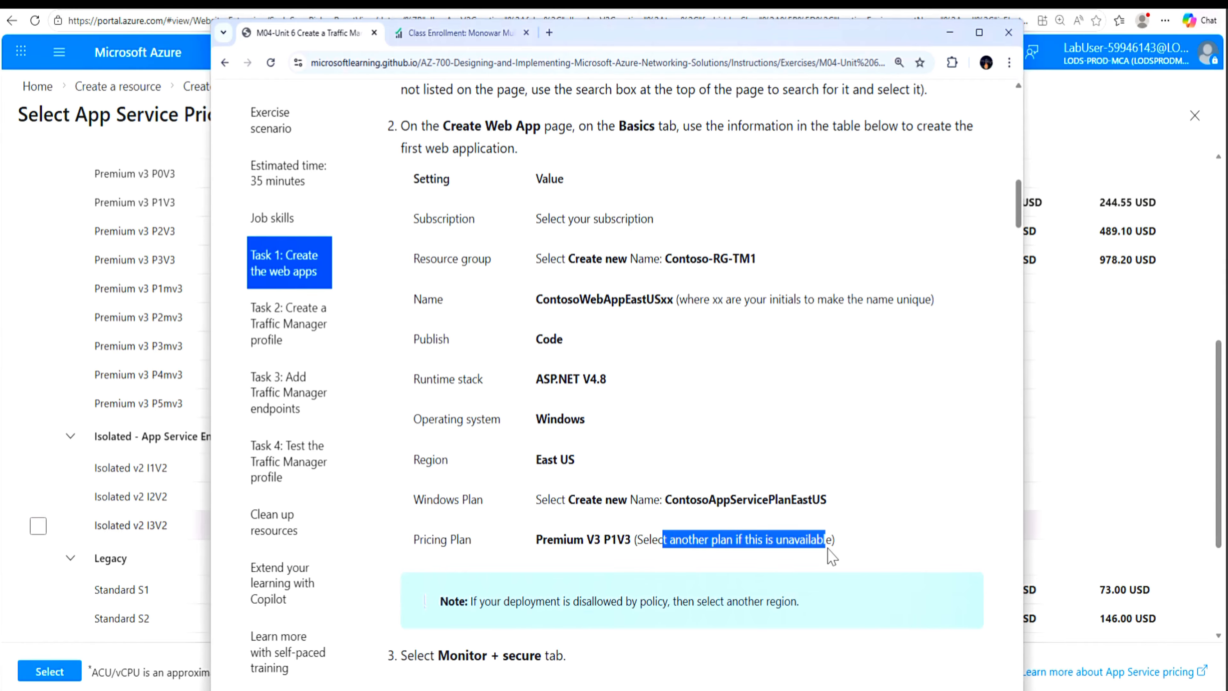
left_click_drag(633, 539, 587, 539)
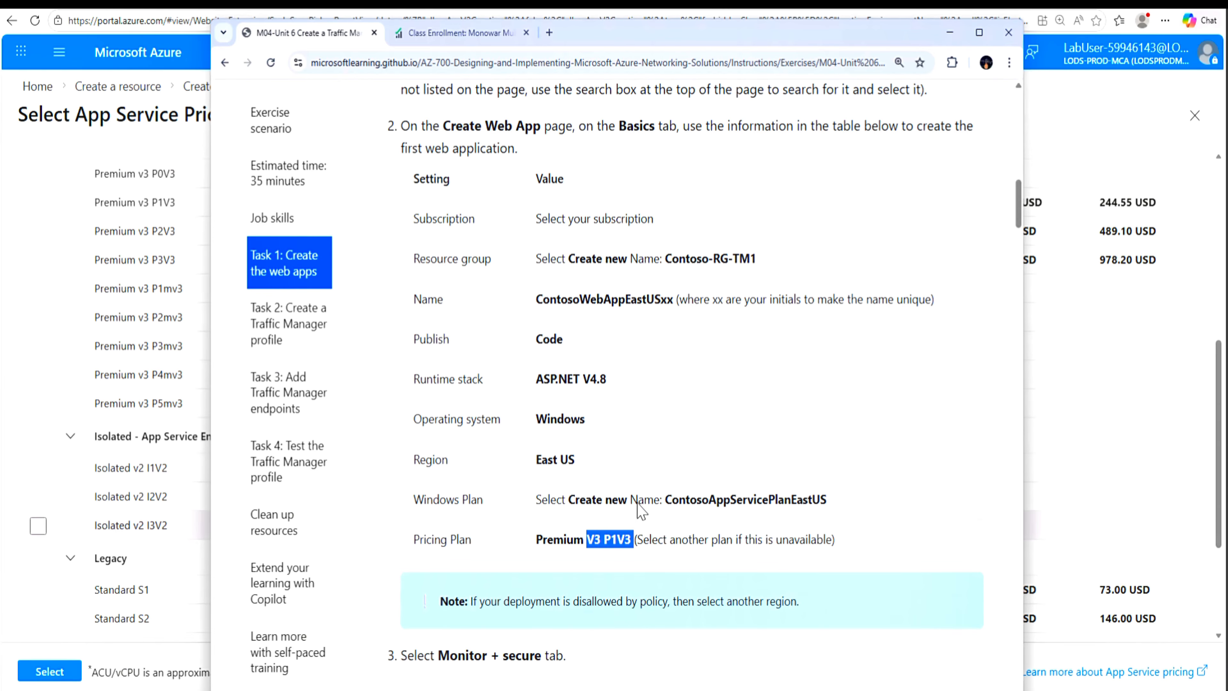
left_click(951, 34)
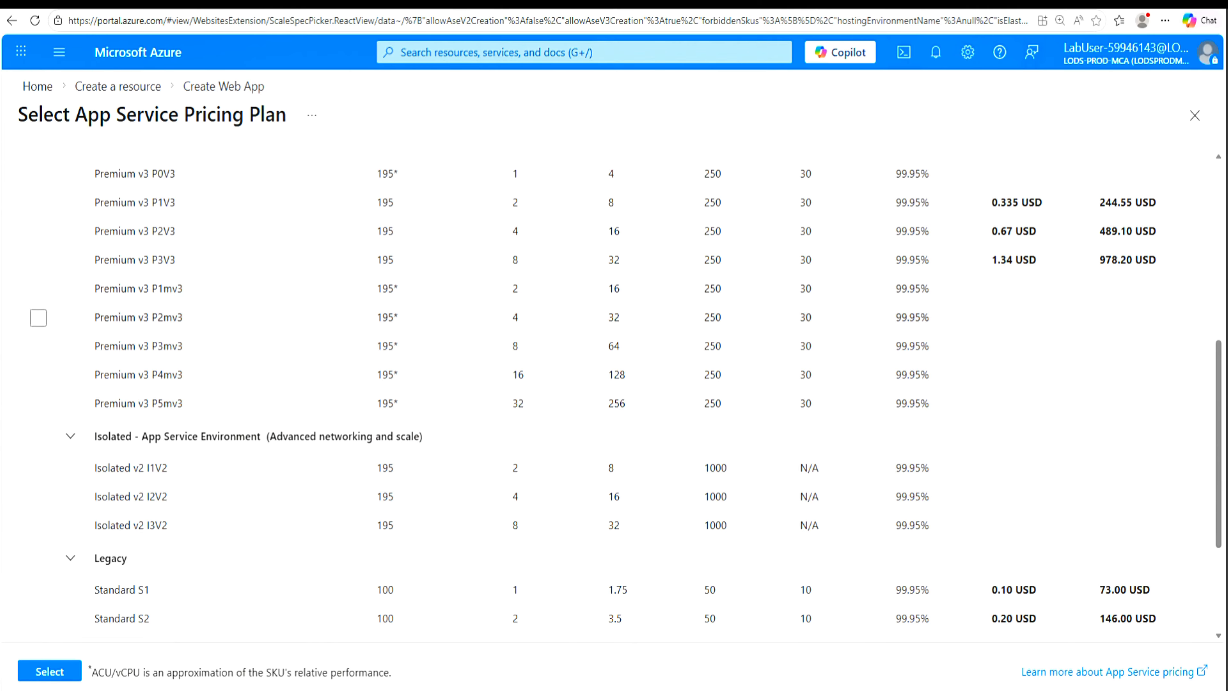
Step: Set the first web app's App Service plan to the Premium v3 P1V3 pricing tier
left_click(39, 289)
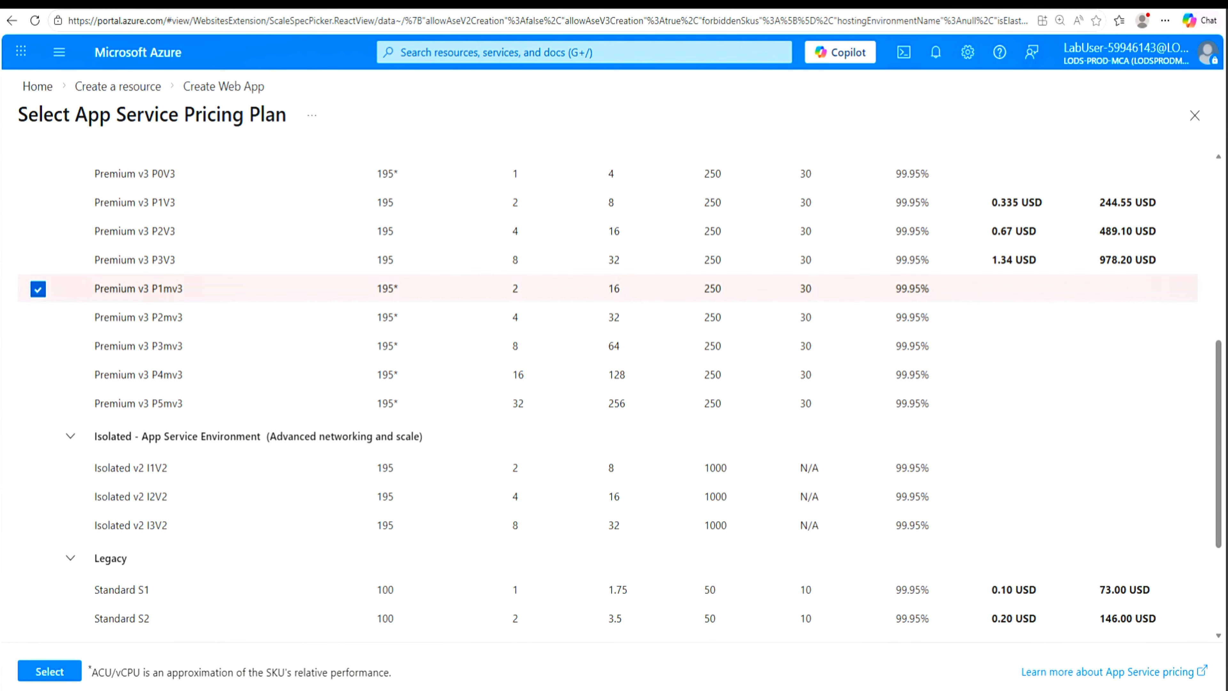
left_click(38, 208)
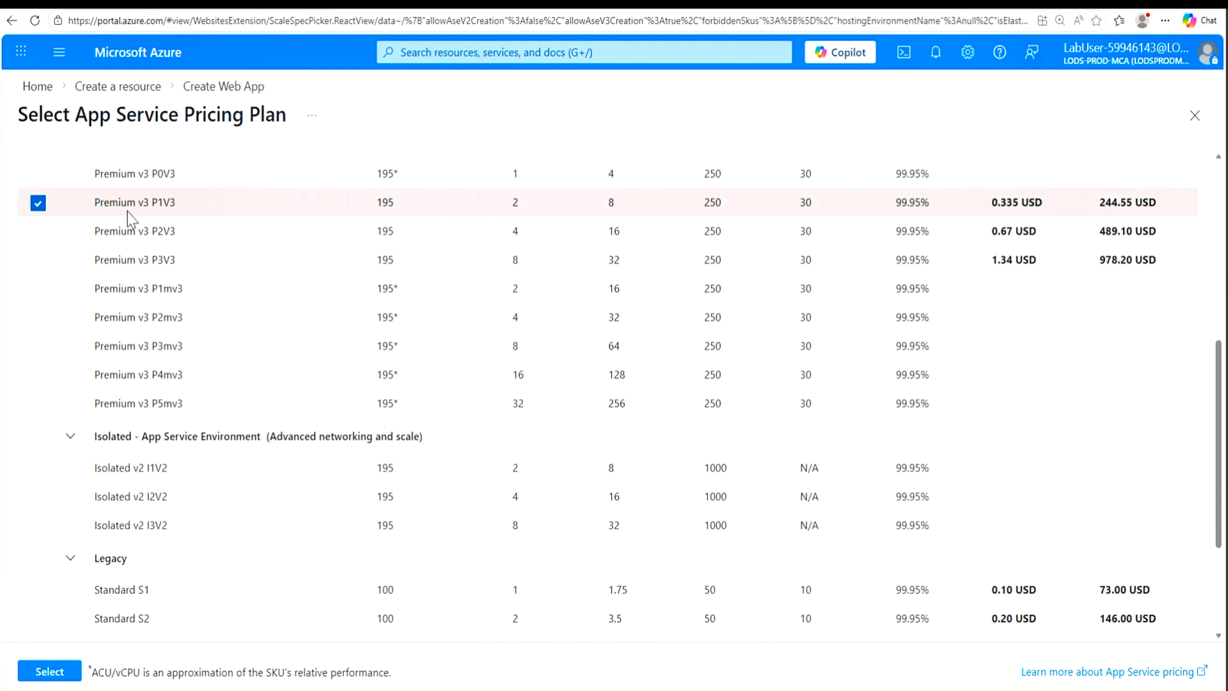
left_click(52, 674)
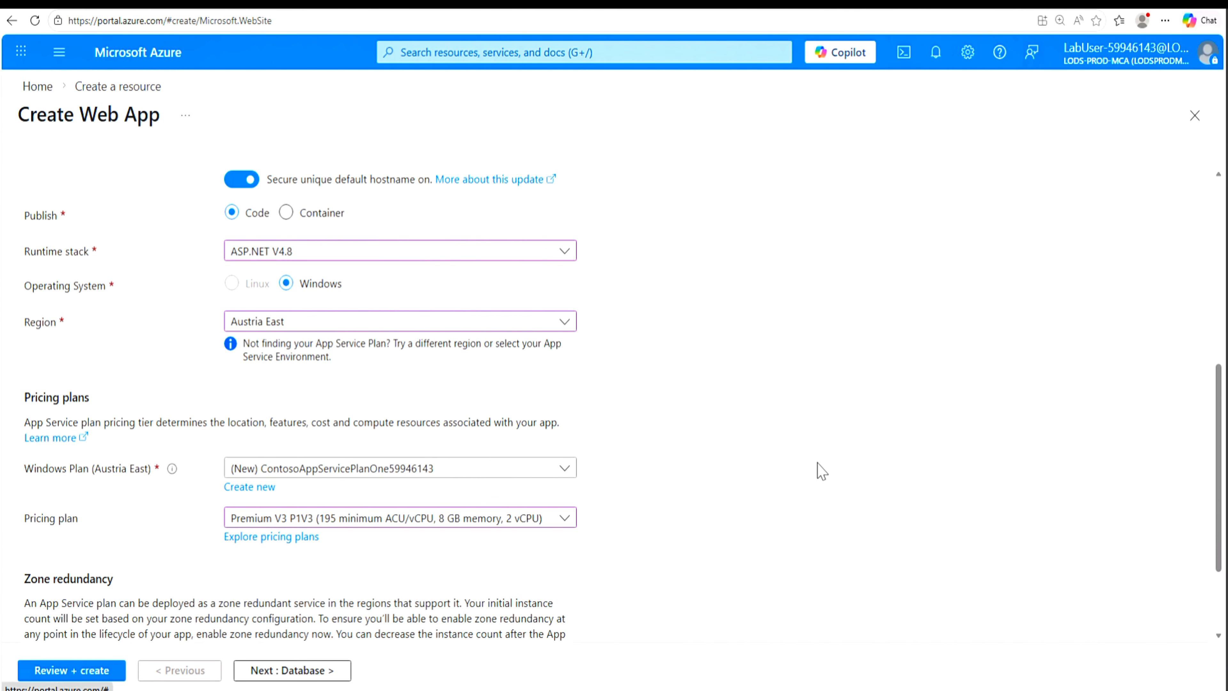
Step: Check the first web app's Application Insights setting, then review the configuration and deploy the app
scroll(822, 472, "down", 3)
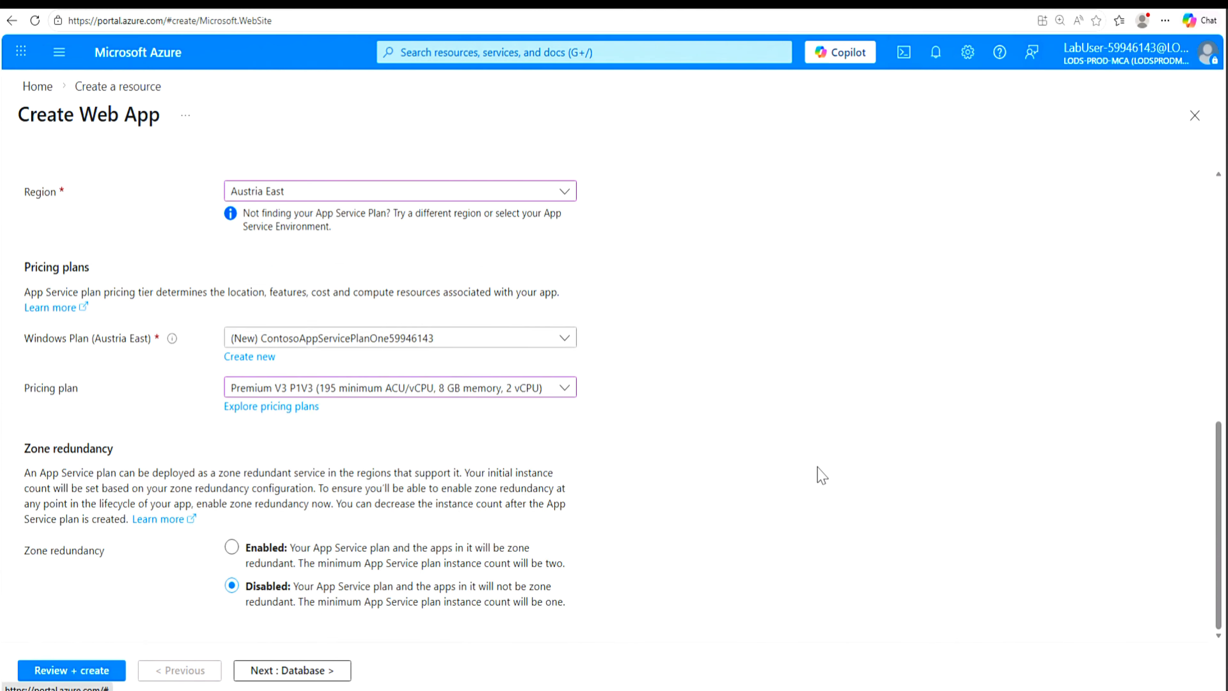
left_click(289, 670)
left_click(341, 186)
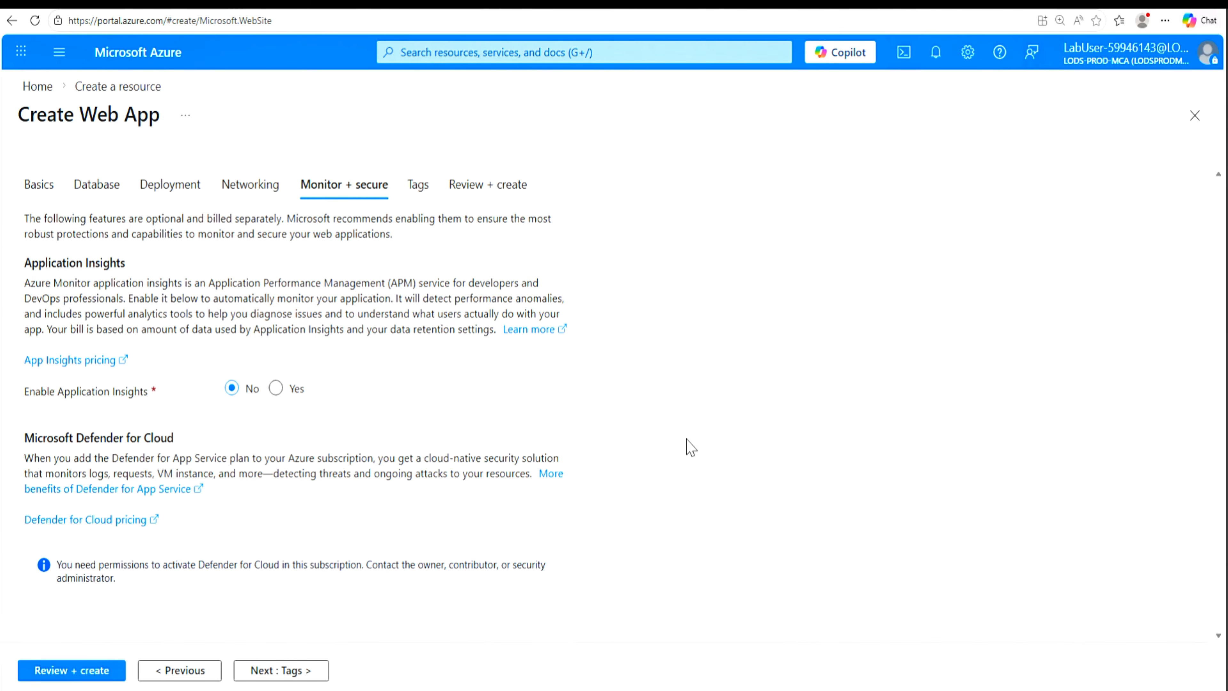
left_click(86, 676)
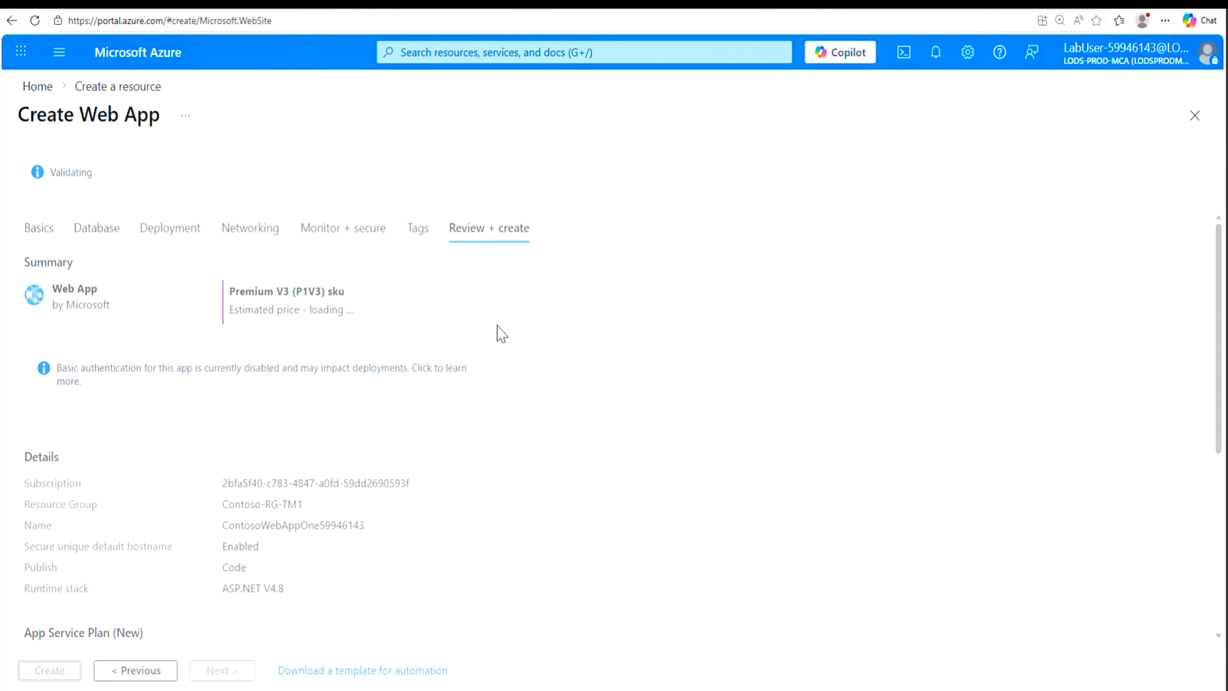
left_click(55, 671)
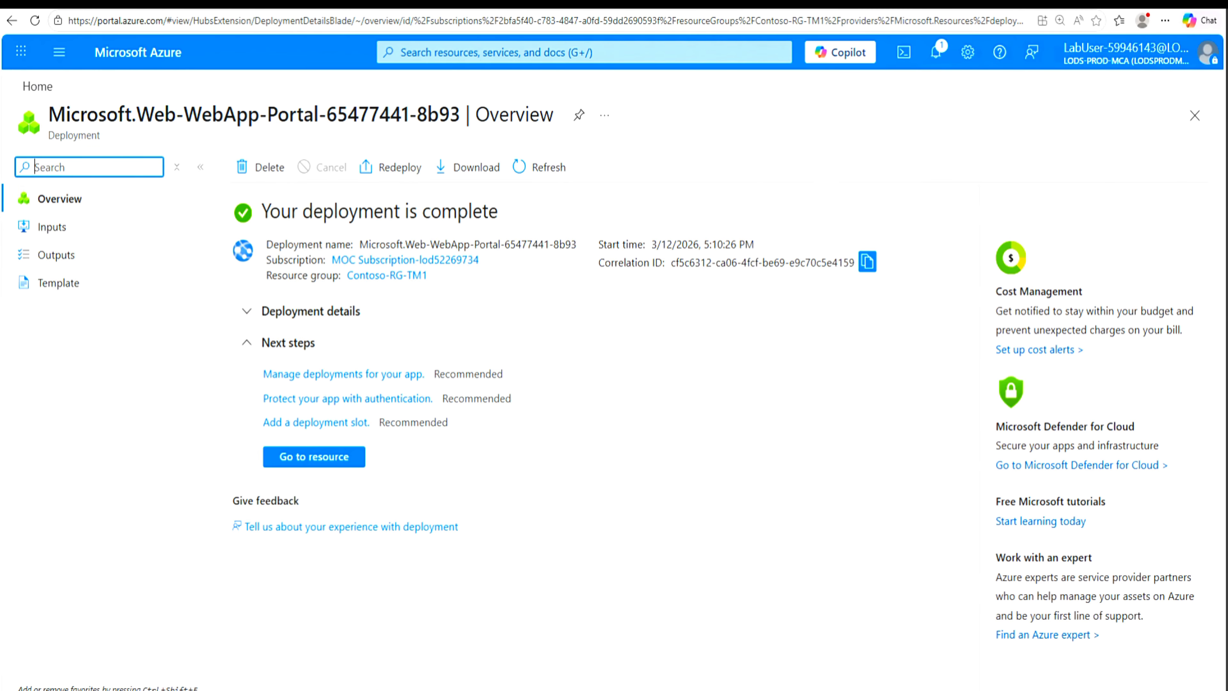
Step: Search the portal for the App Services service and start creating another web app there
left_click(584, 52)
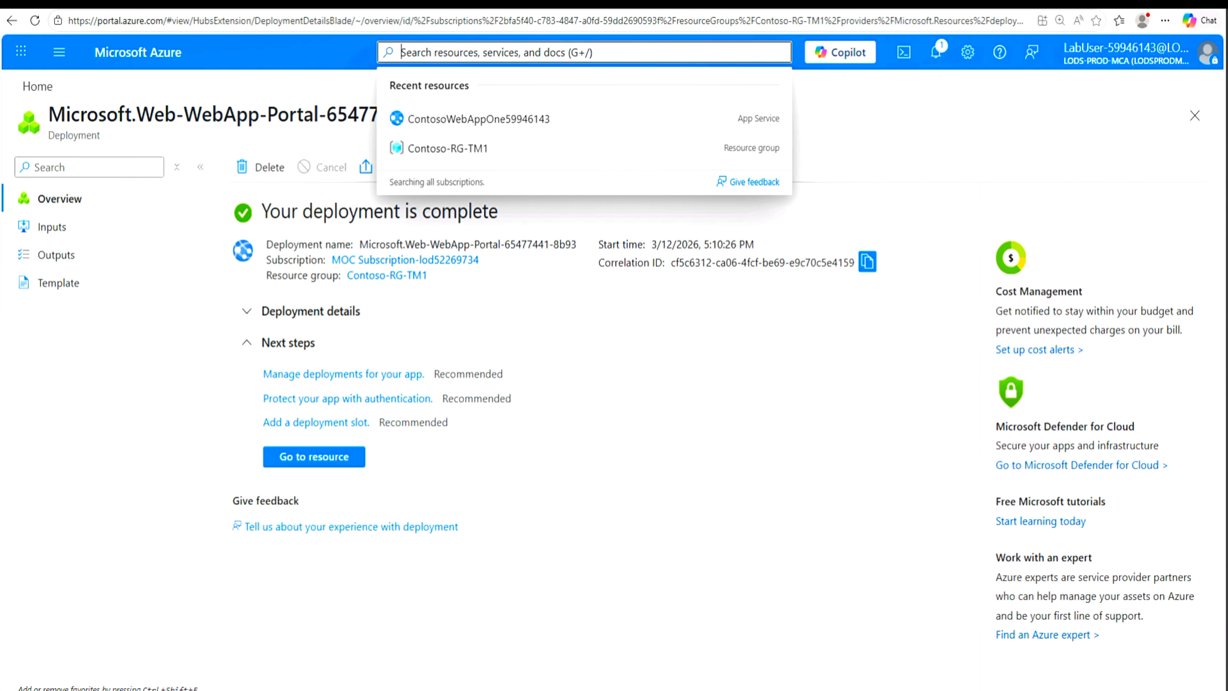
type("web a")
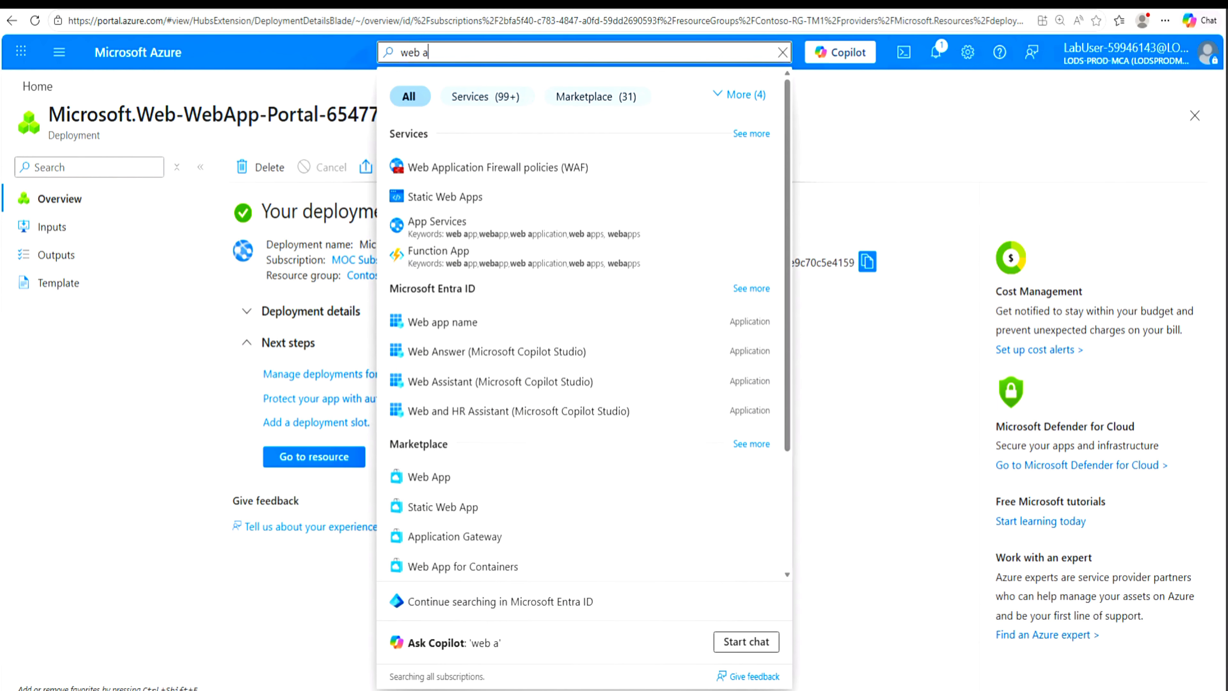
left_click(440, 227)
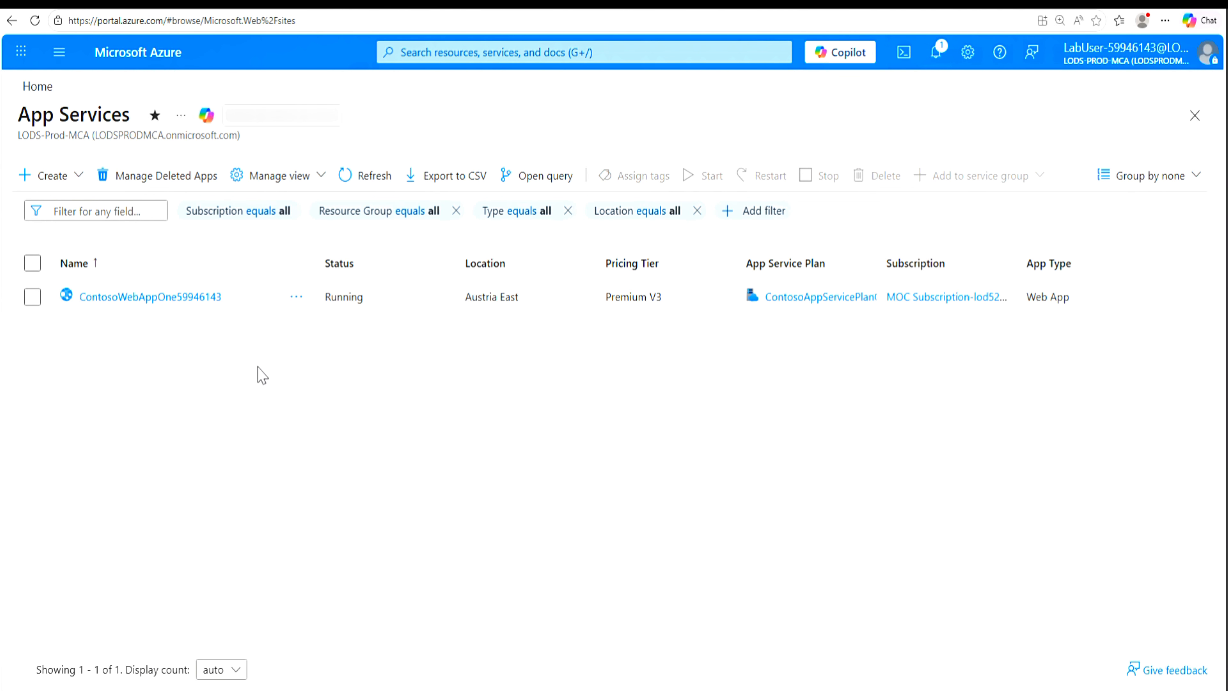
left_click(68, 180)
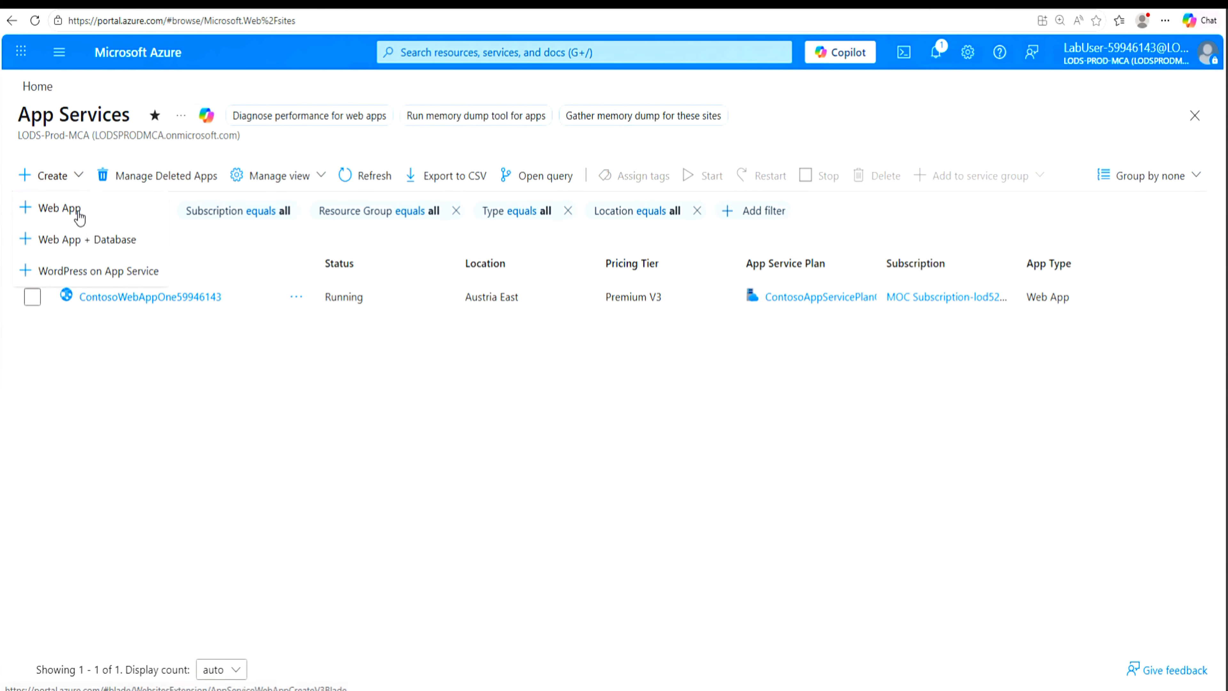
left_click(79, 208)
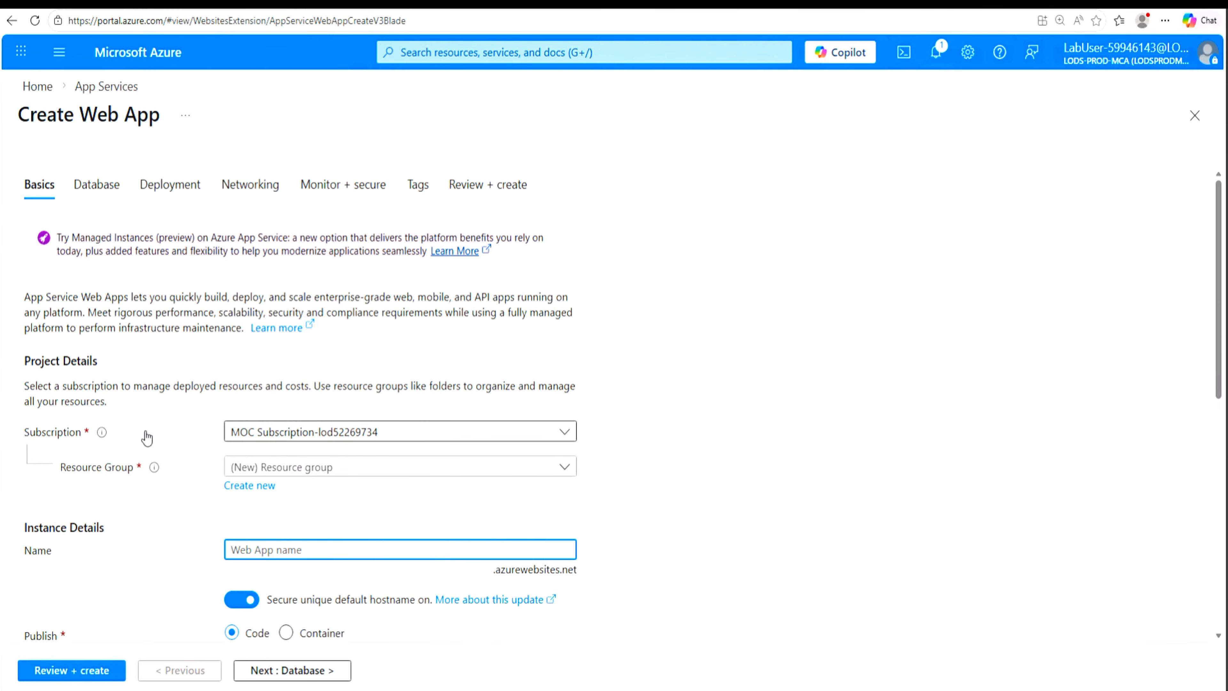
left_click(566, 469)
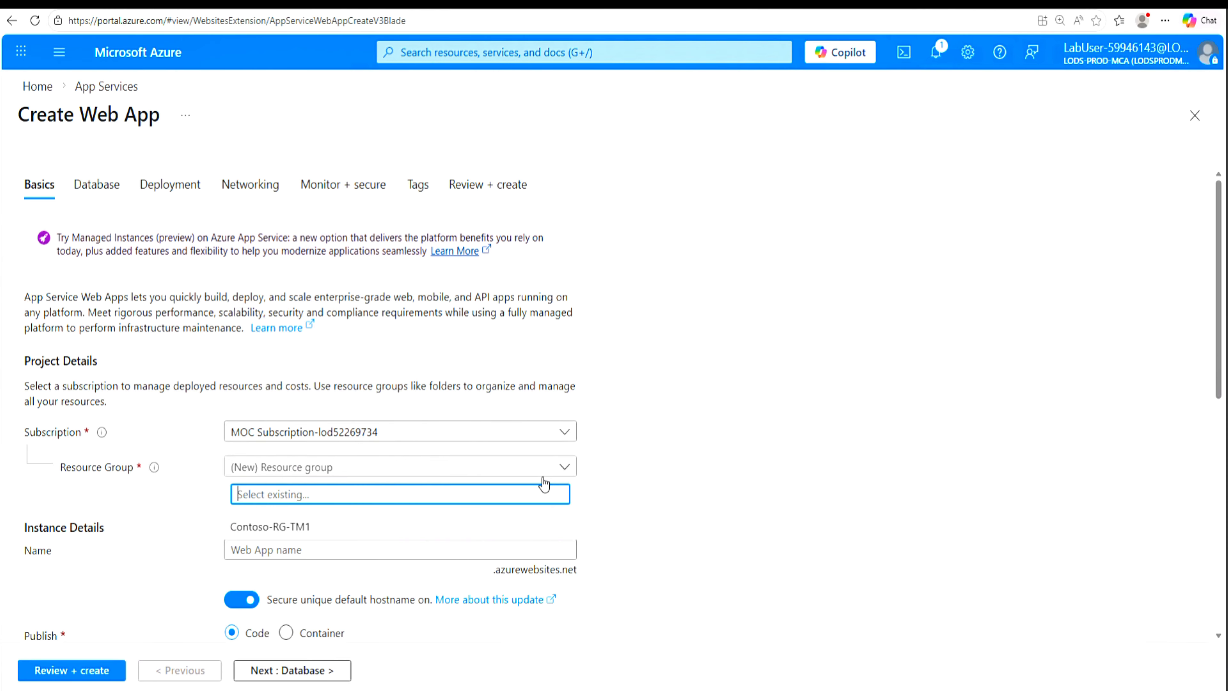
left_click(299, 530)
left_click(300, 550)
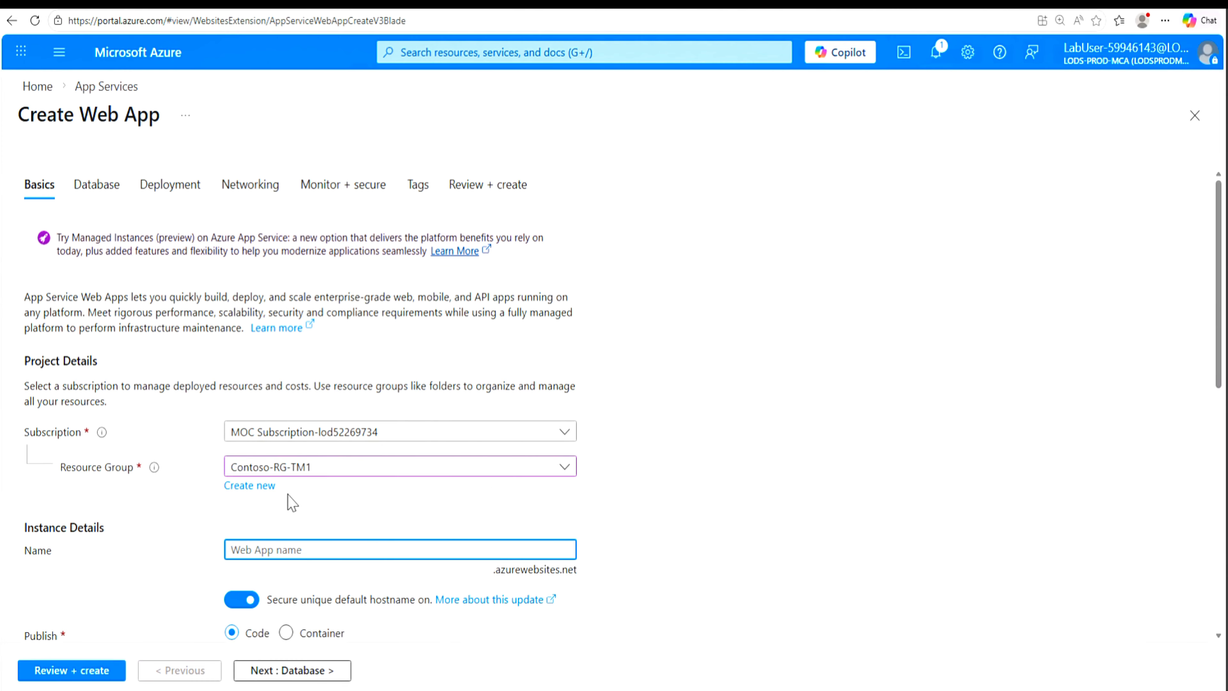
Step: Create the resource group Contoso-RG-TM2 for the second web app and name the app ContosoWebAppTwo59946143
left_click(247, 489)
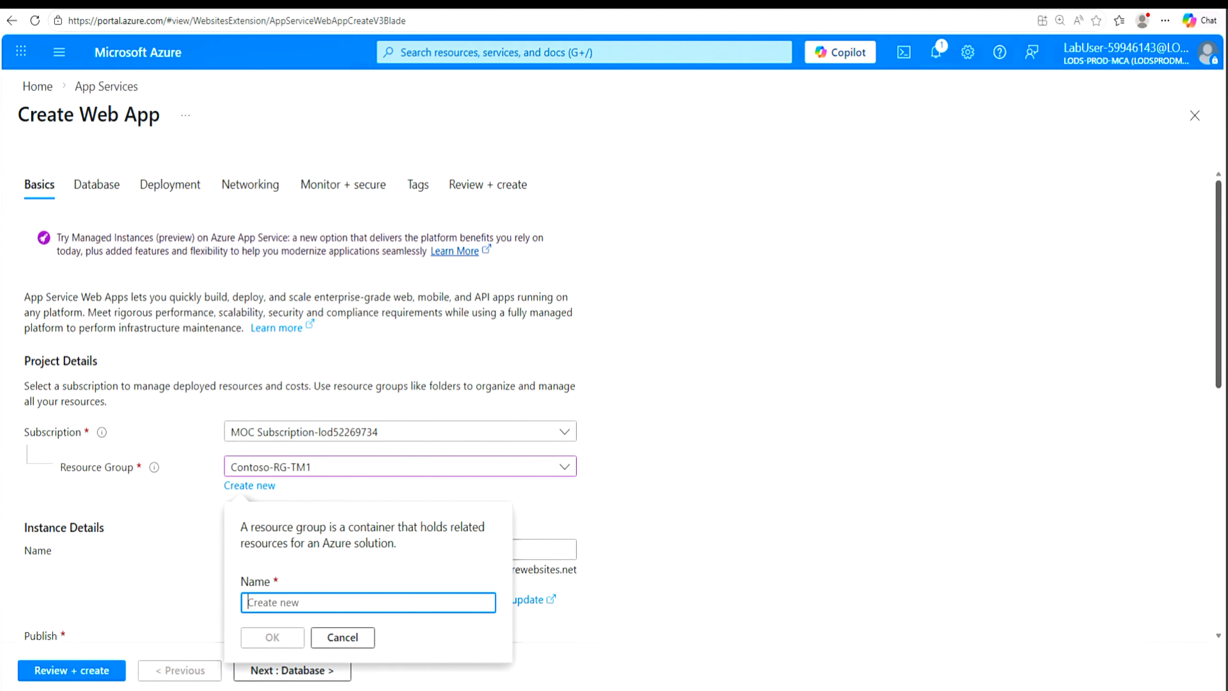
type("Contoso-RG-TM2")
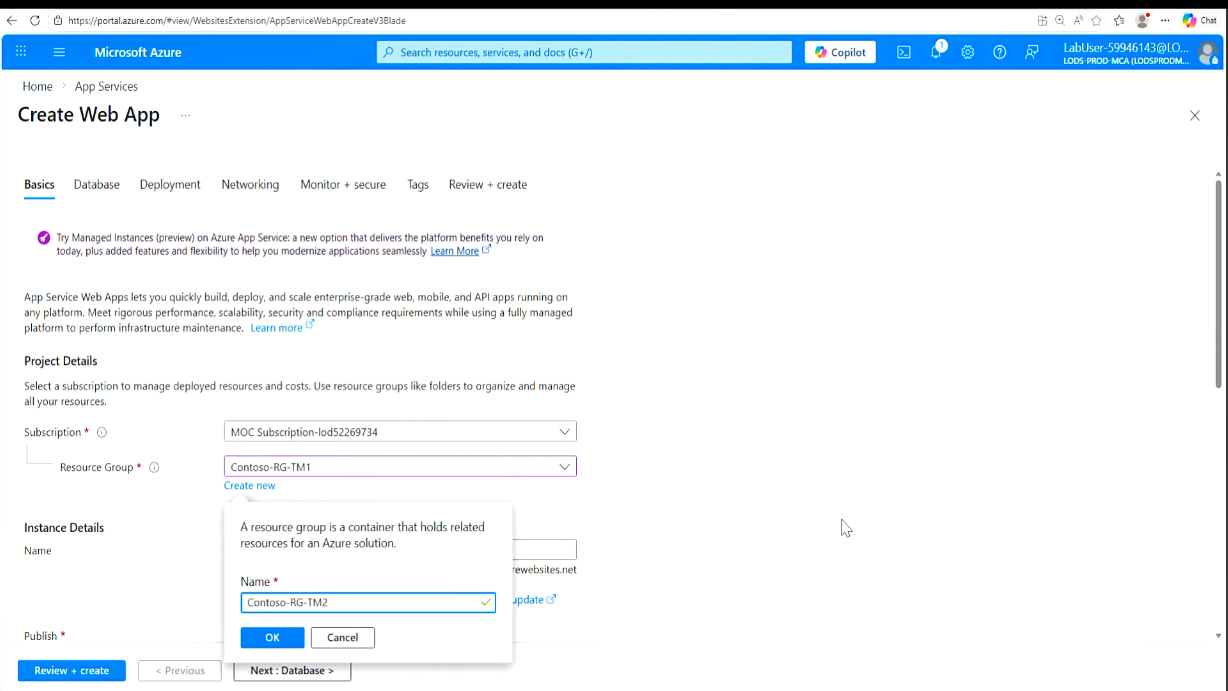
left_click(265, 640)
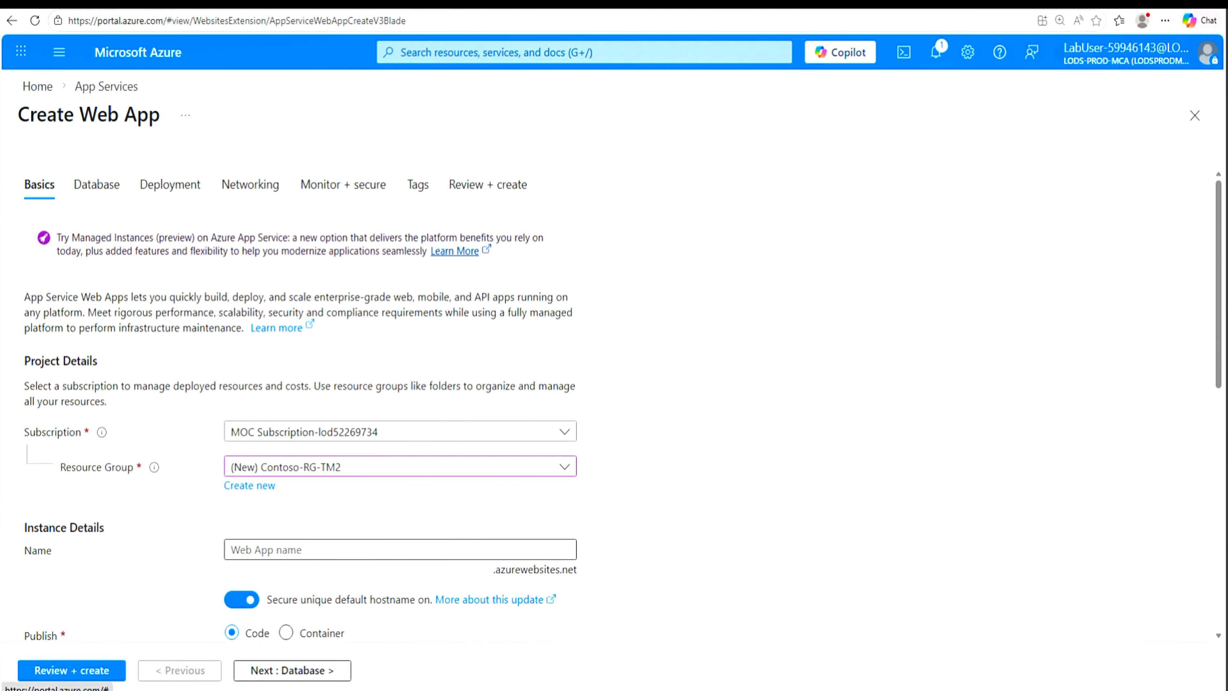
left_click(348, 550)
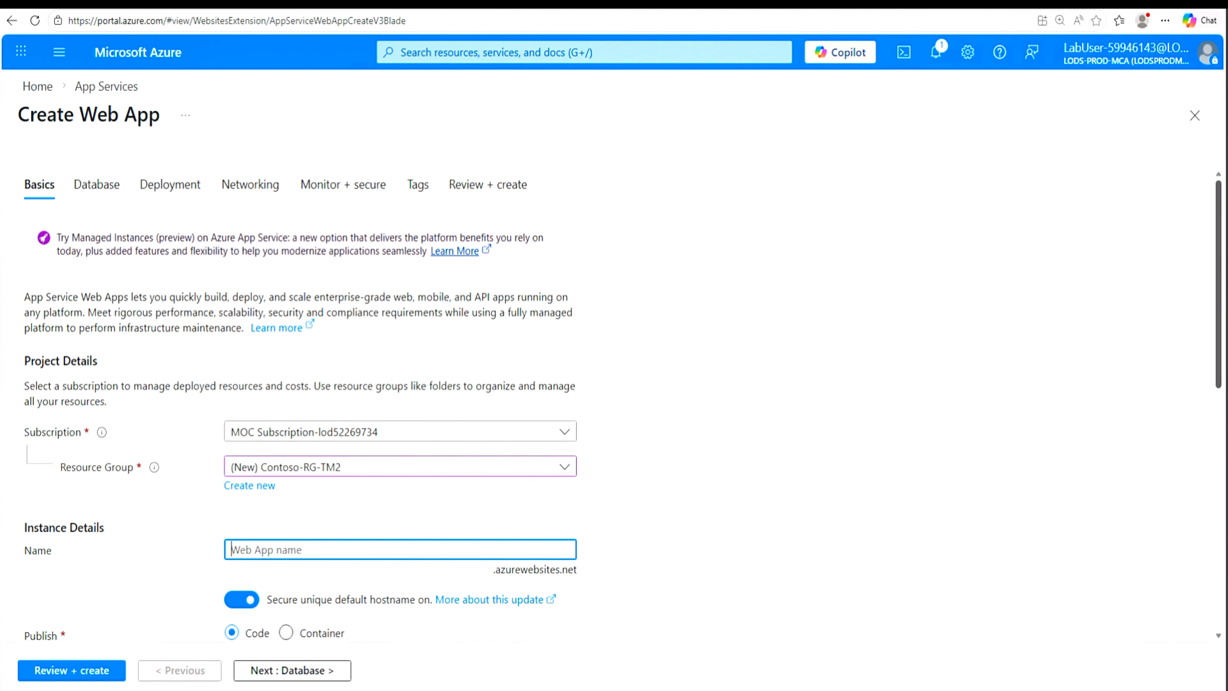
type("ContosoWebAppTwo59946143")
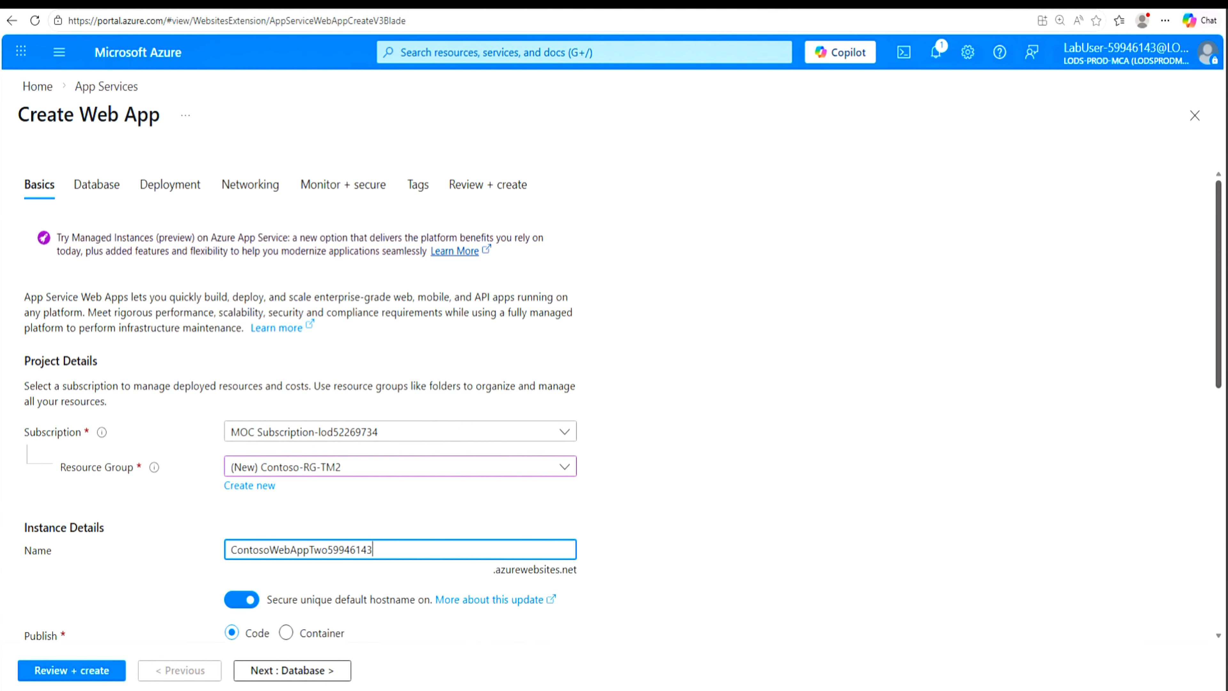
Step: Set the second web app's runtime stack to ASP.NET V4.8 and its region to Southeast Asia
left_click_drag(1219, 315, 1199, 413)
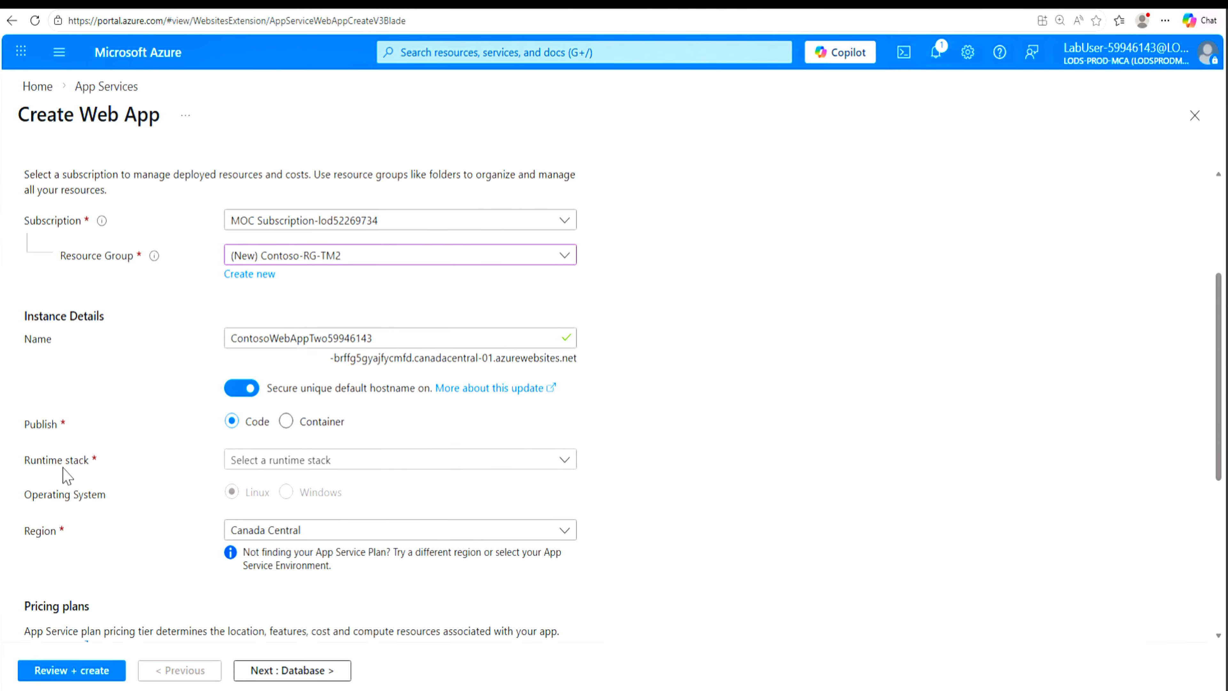
left_click(564, 462)
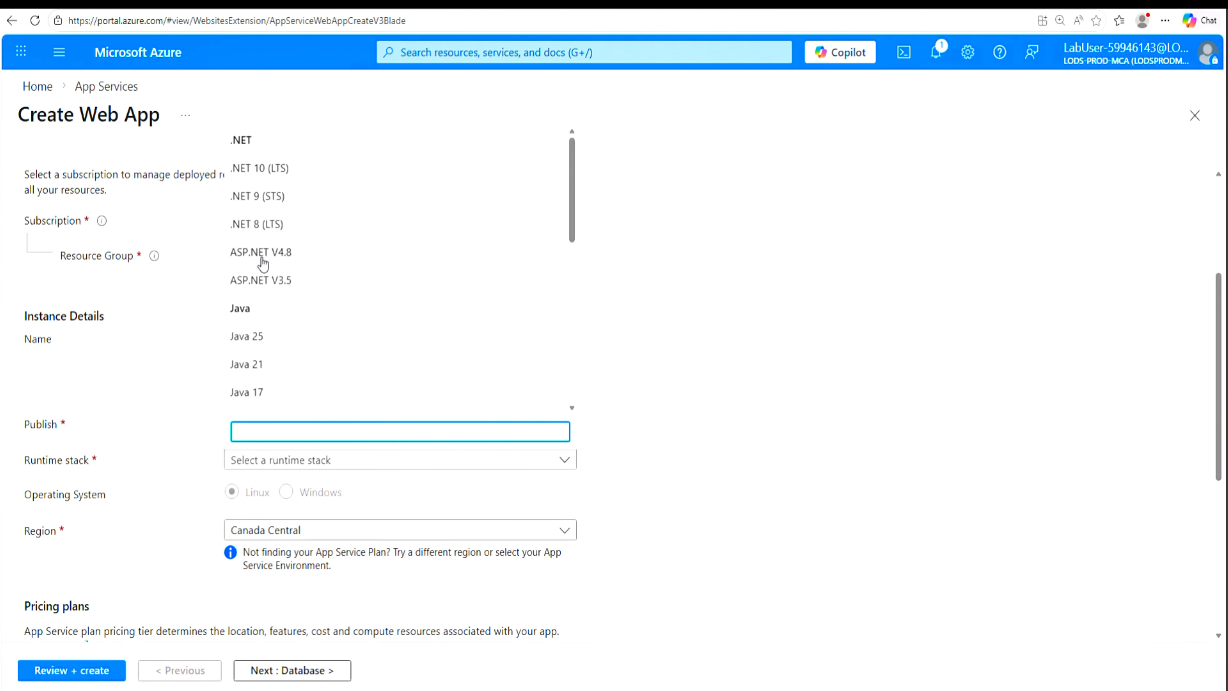
left_click(269, 259)
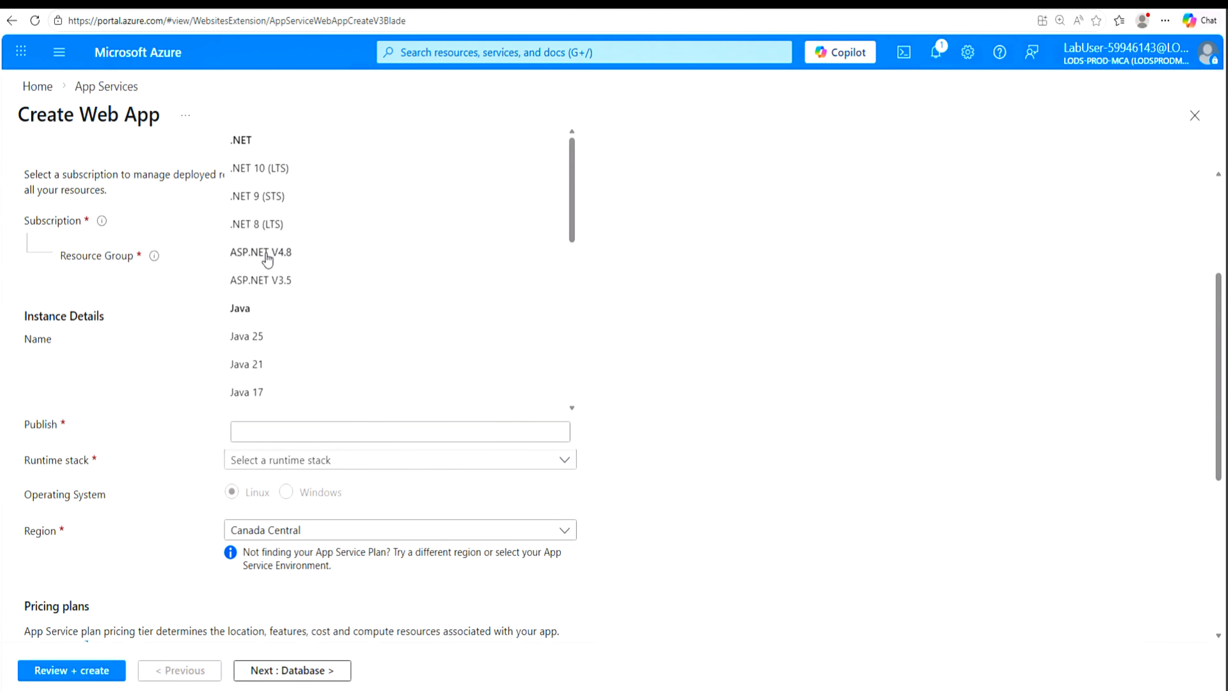
left_click(322, 532)
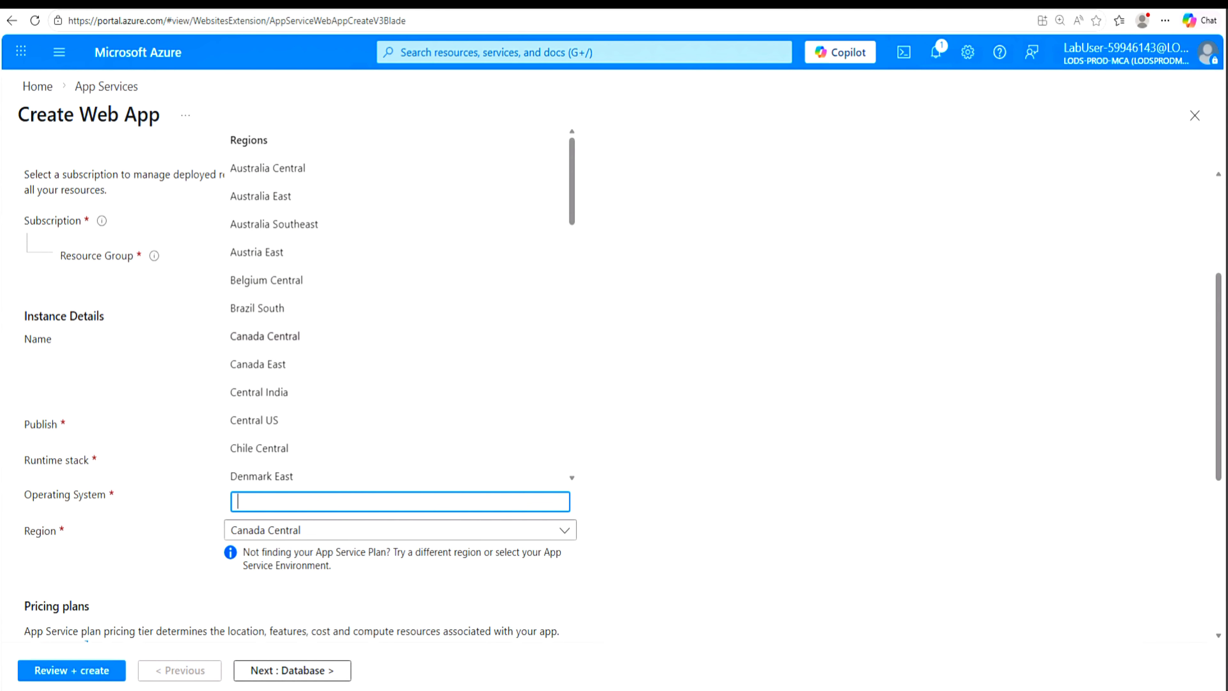
type("south")
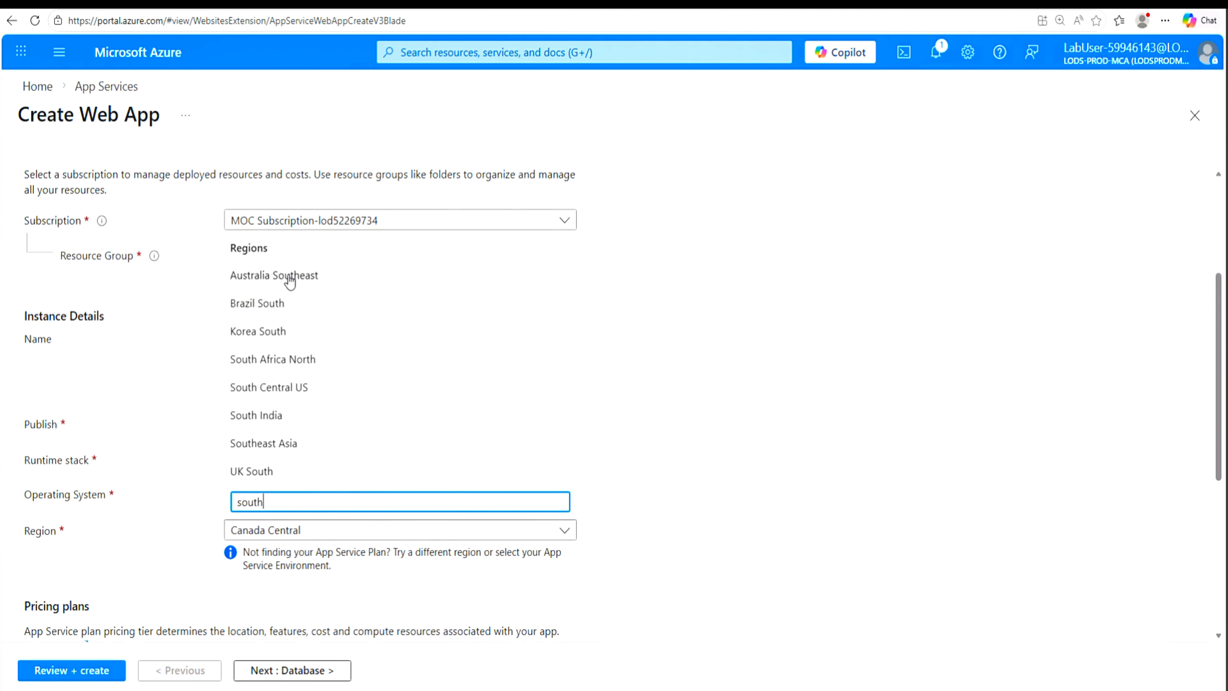
left_click(261, 446)
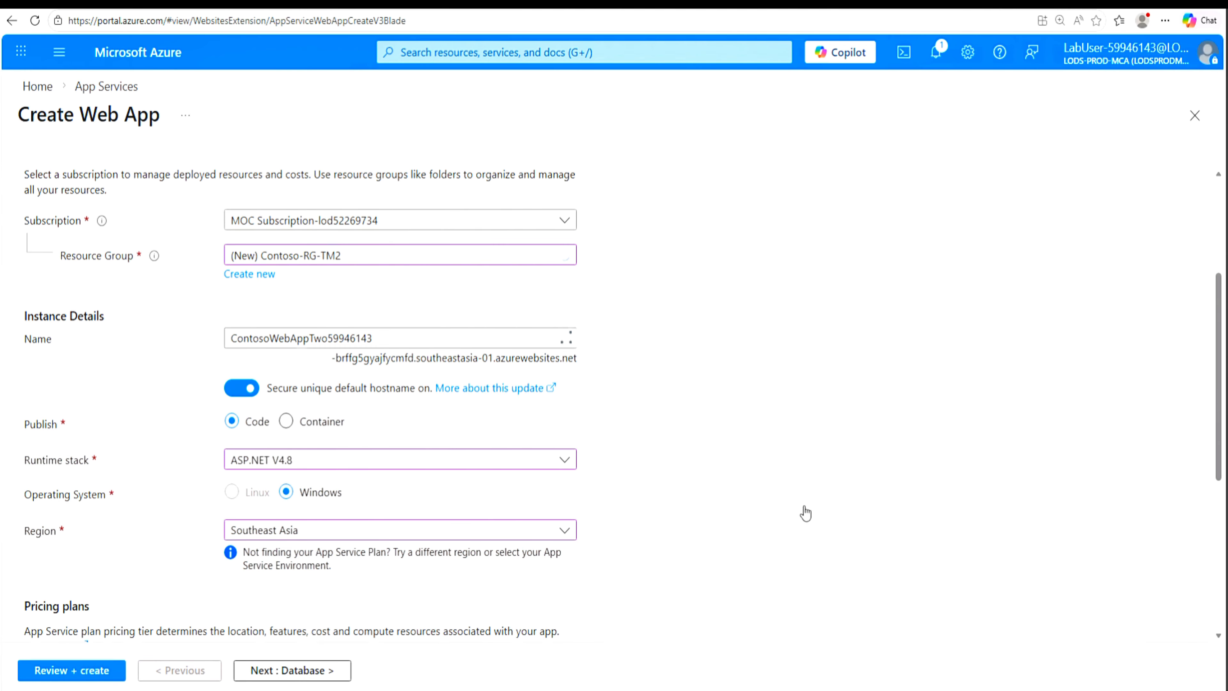
Step: Create a new App Service plan named ContosoAppServicePlanTwo59946143 for the second web app
scroll(865, 514, "down", 3)
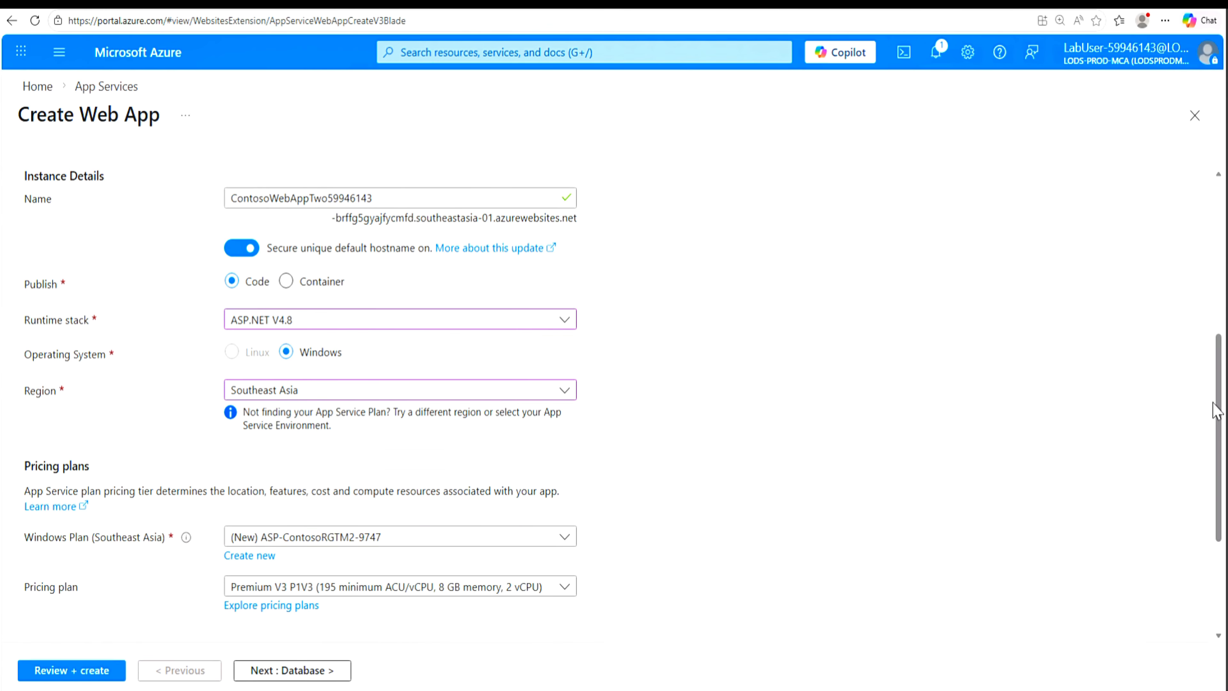
left_click_drag(1216, 411, 1218, 477)
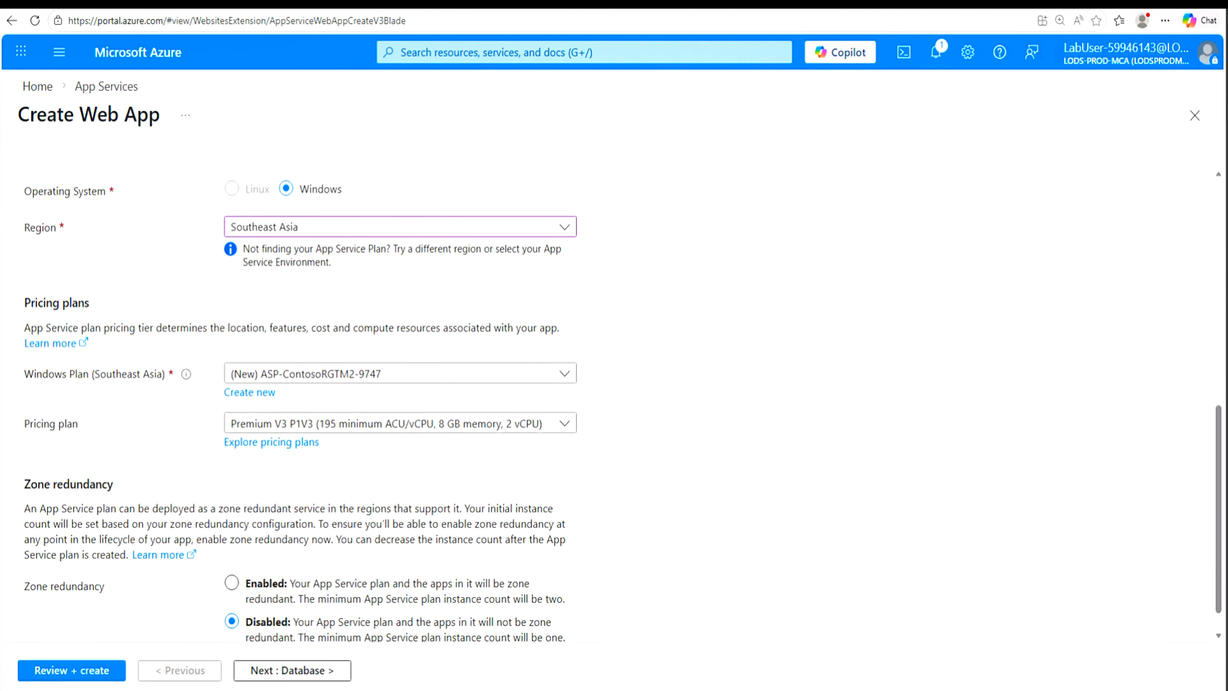
left_click(250, 393)
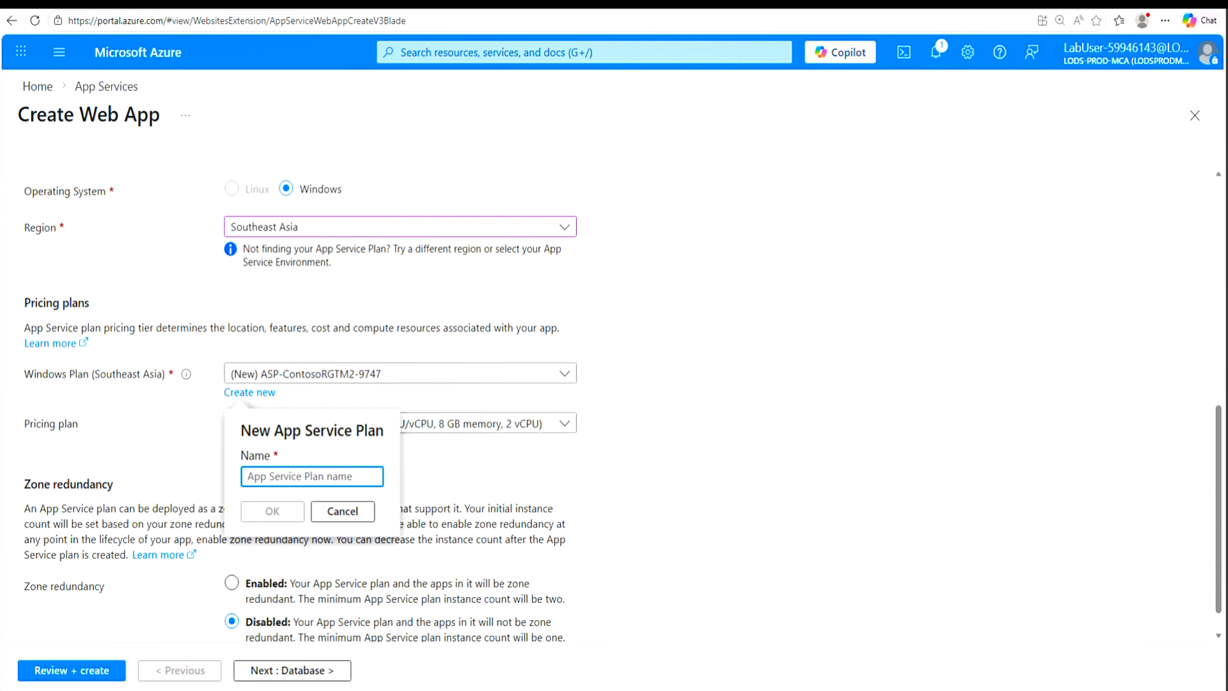
type("ContosoAppServicePlanTwo59946143")
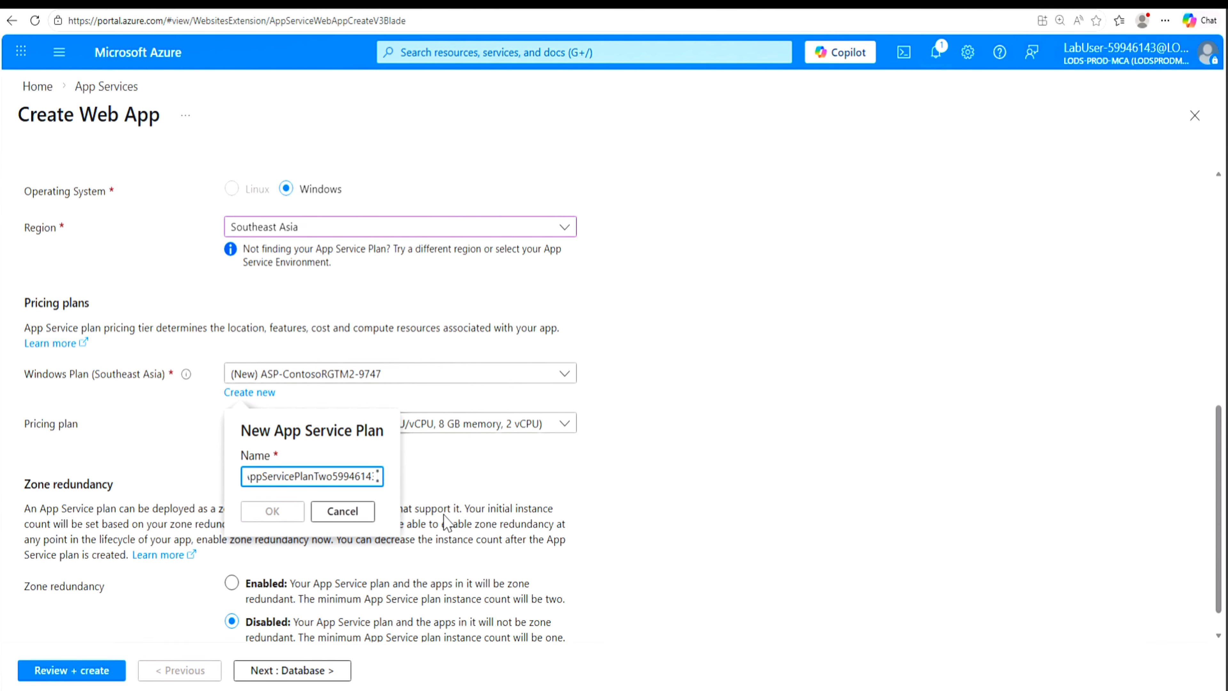
left_click(266, 512)
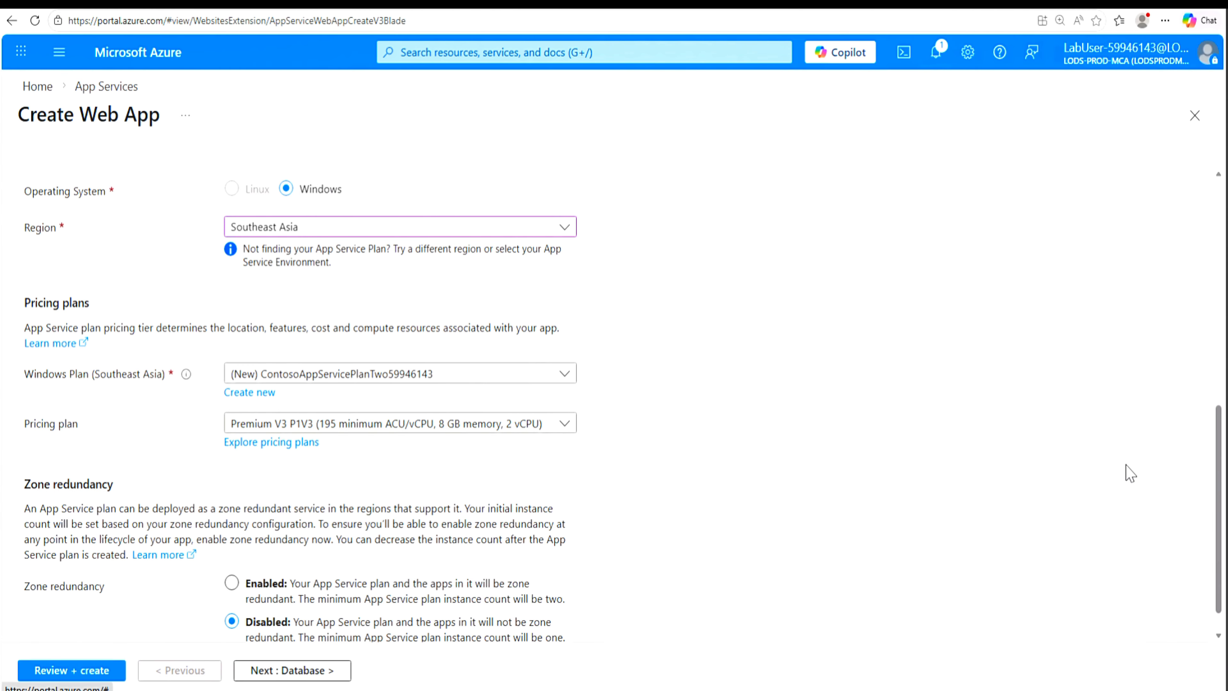
Step: Disable Application Insights for the second web app, then review its configuration and deploy it
left_click_drag(1221, 483, 1221, 556)
left_click(303, 671)
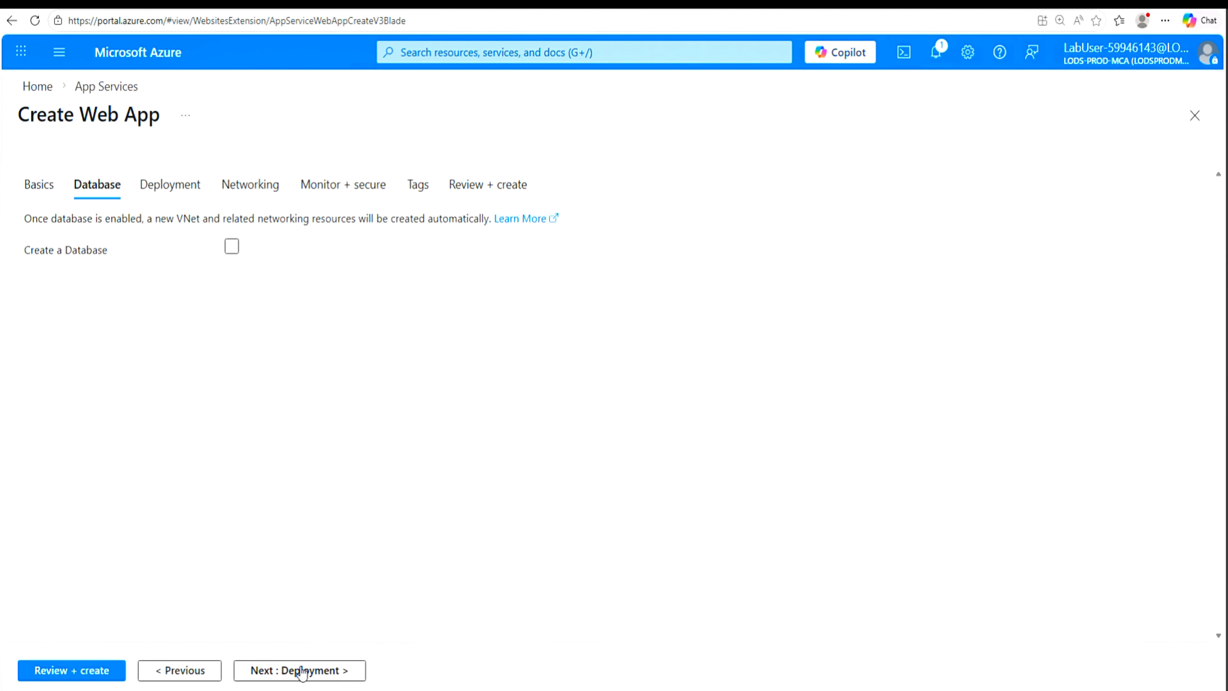
left_click(354, 191)
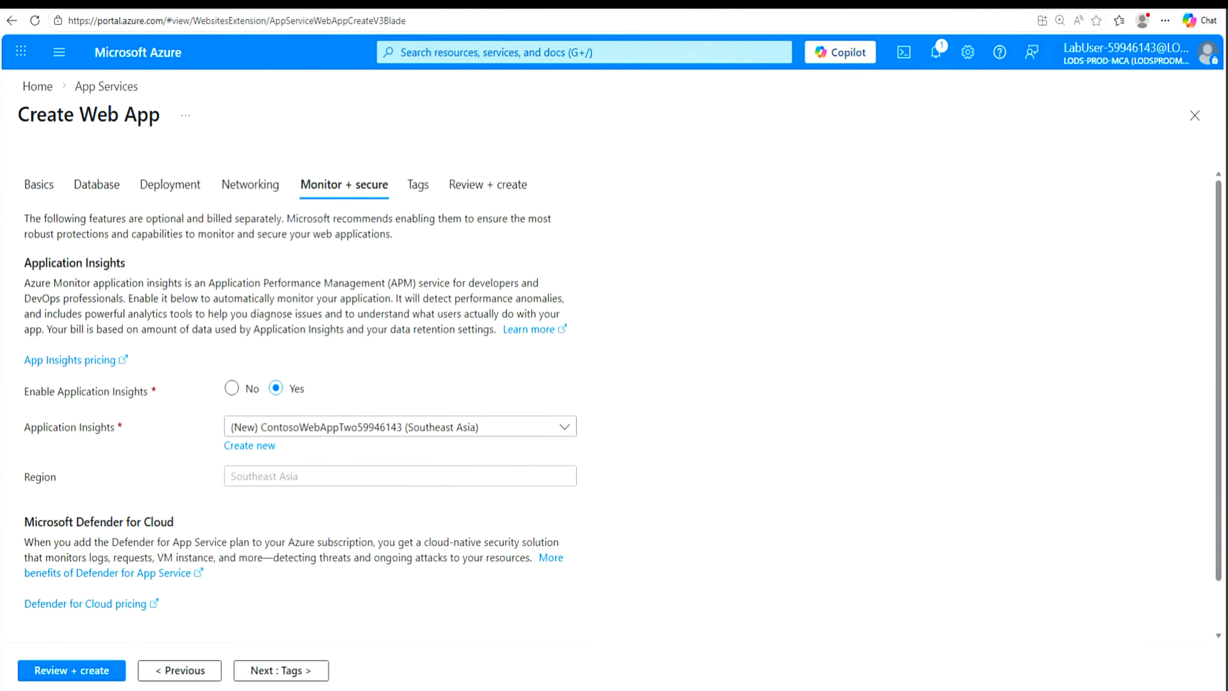
left_click(233, 390)
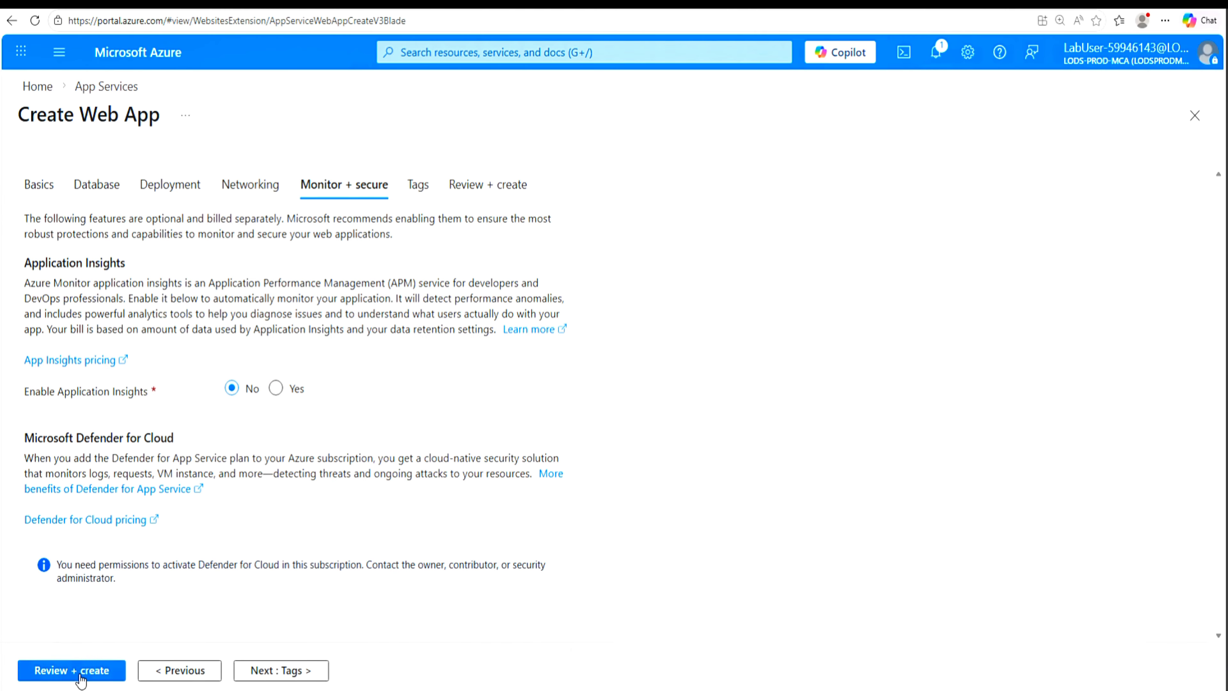
left_click(66, 675)
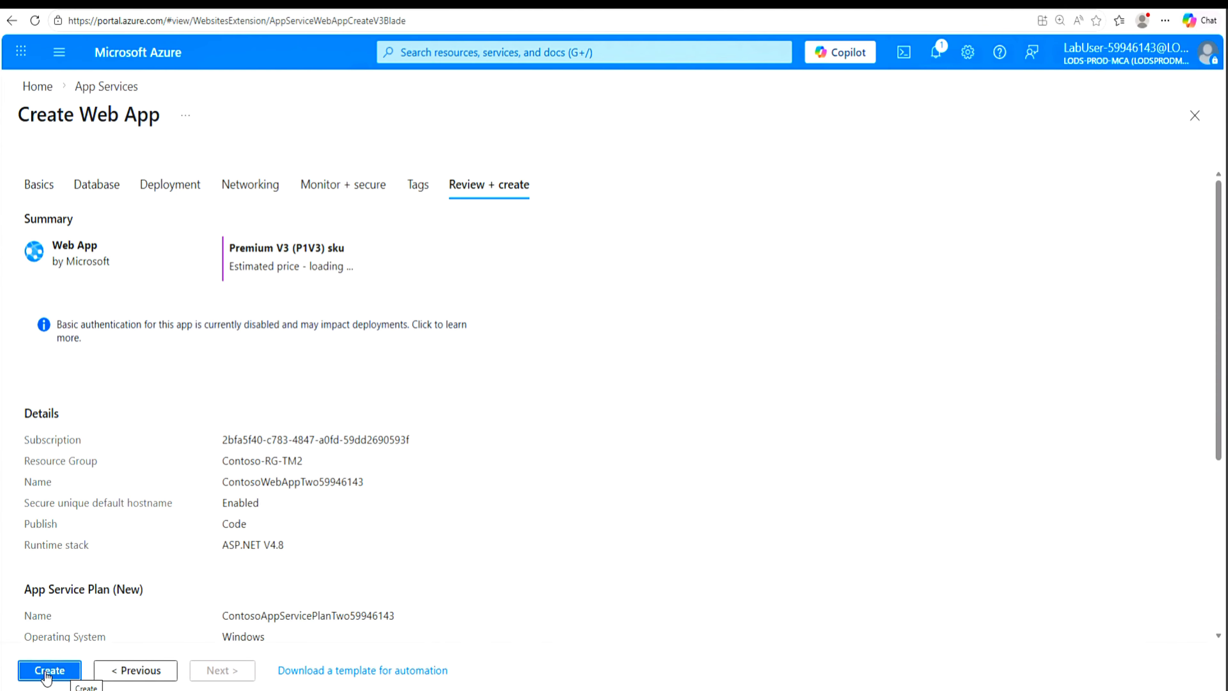
left_click(43, 675)
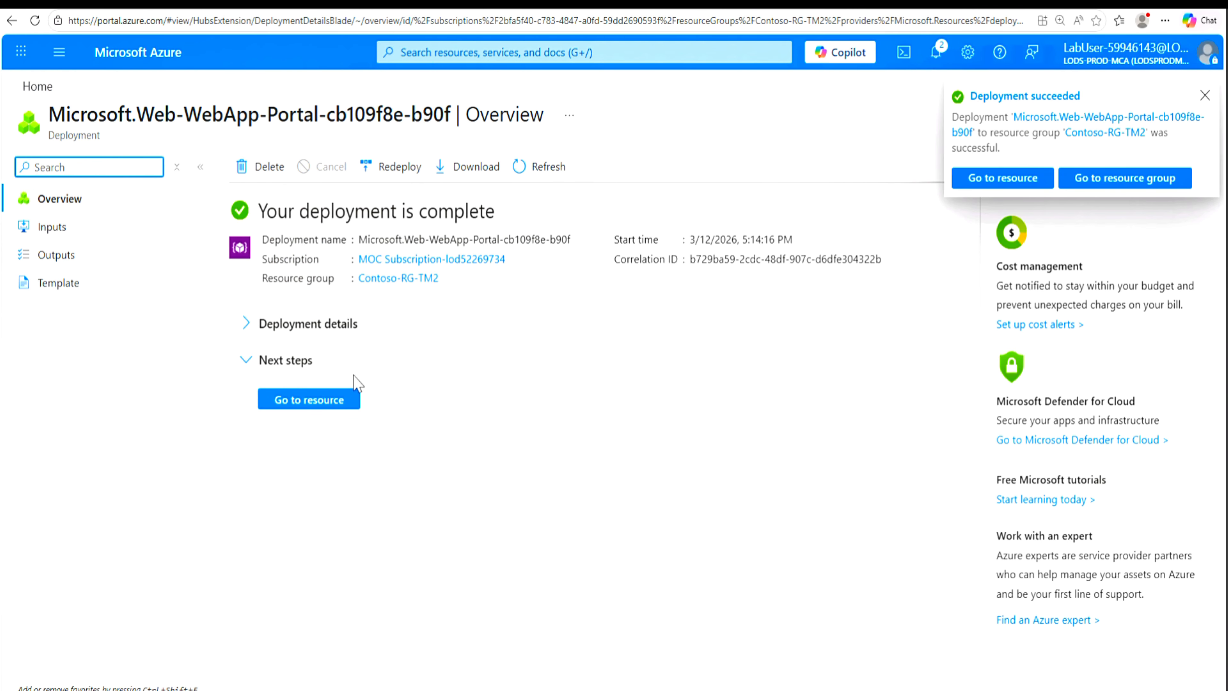
Step: Review the deployed second web app's overview and the resources in the Contoso-RG-TM1 and Contoso-RG-TM2 resource groups
left_click(321, 408)
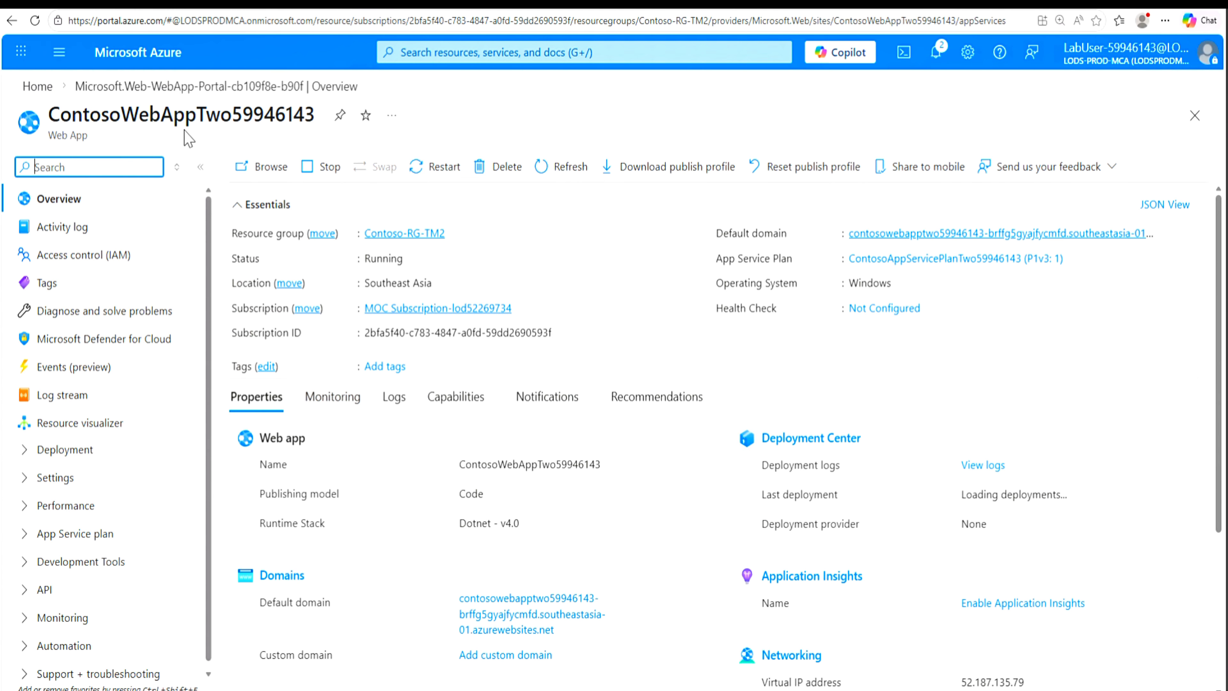
left_click(34, 92)
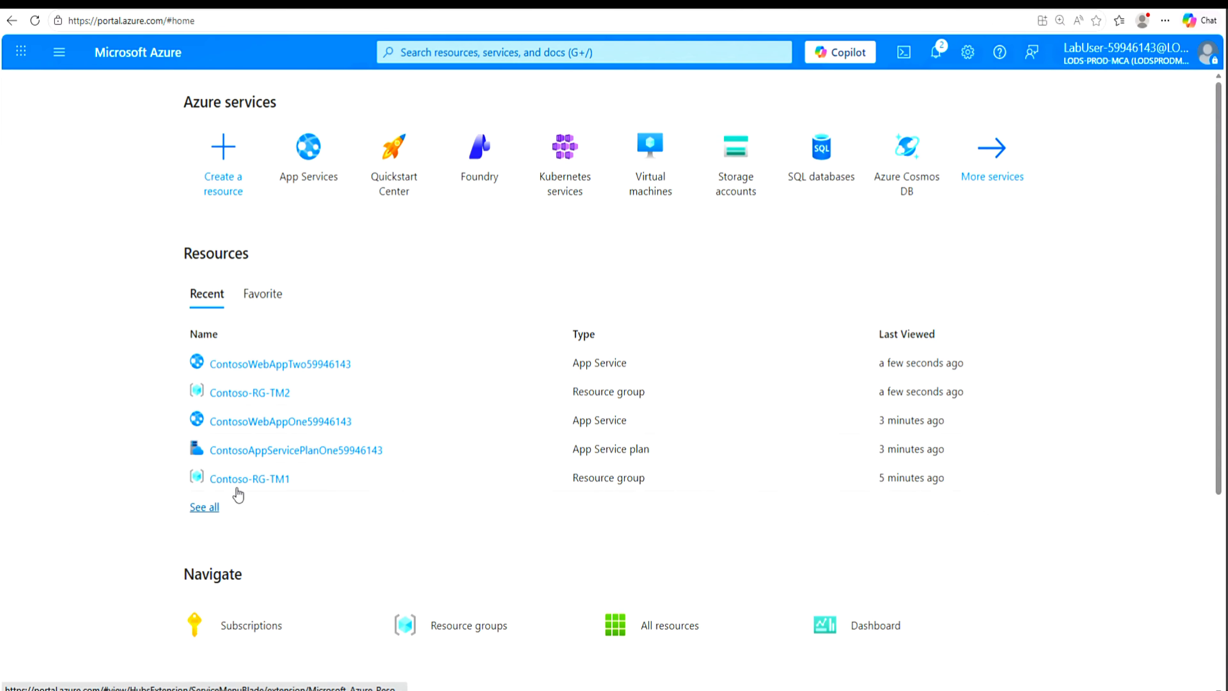
left_click(240, 483)
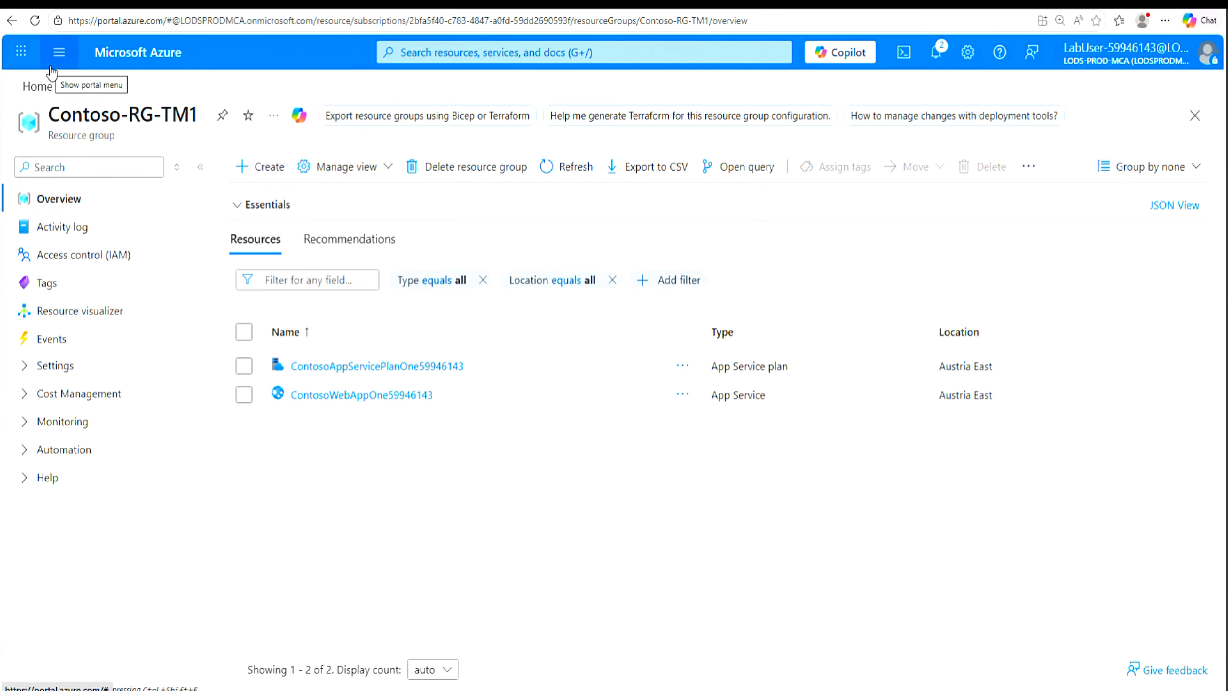
left_click(26, 65)
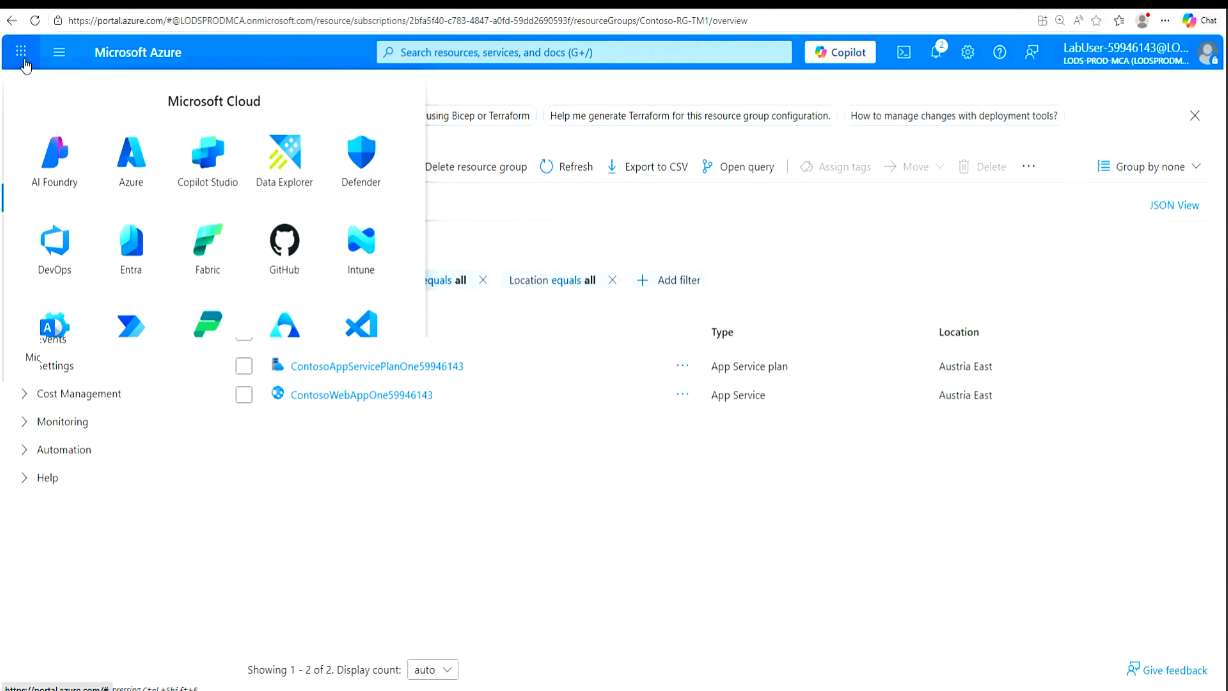
left_click(172, 451)
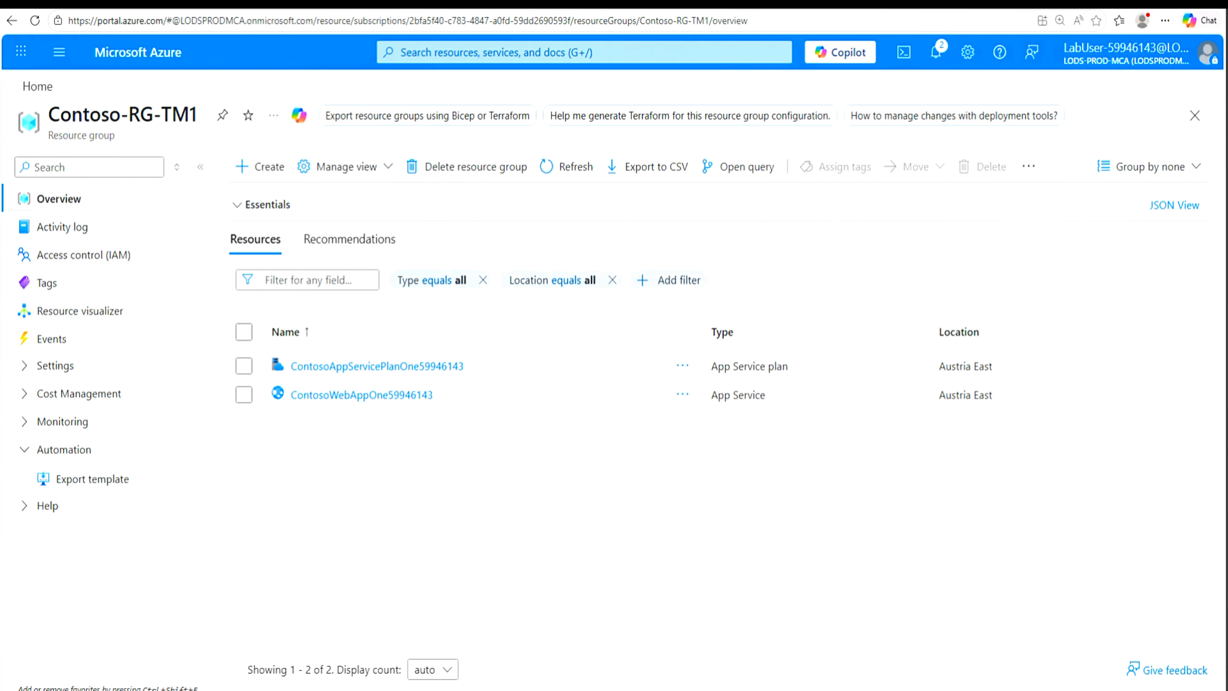
left_click(31, 88)
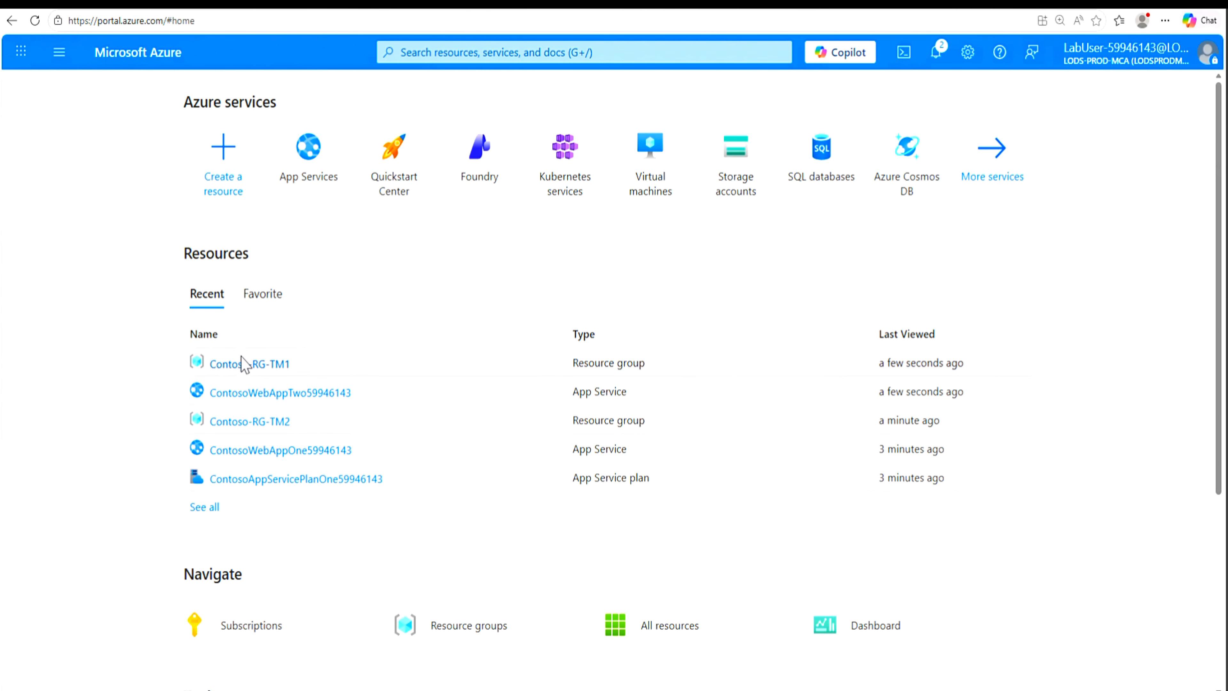
left_click(256, 424)
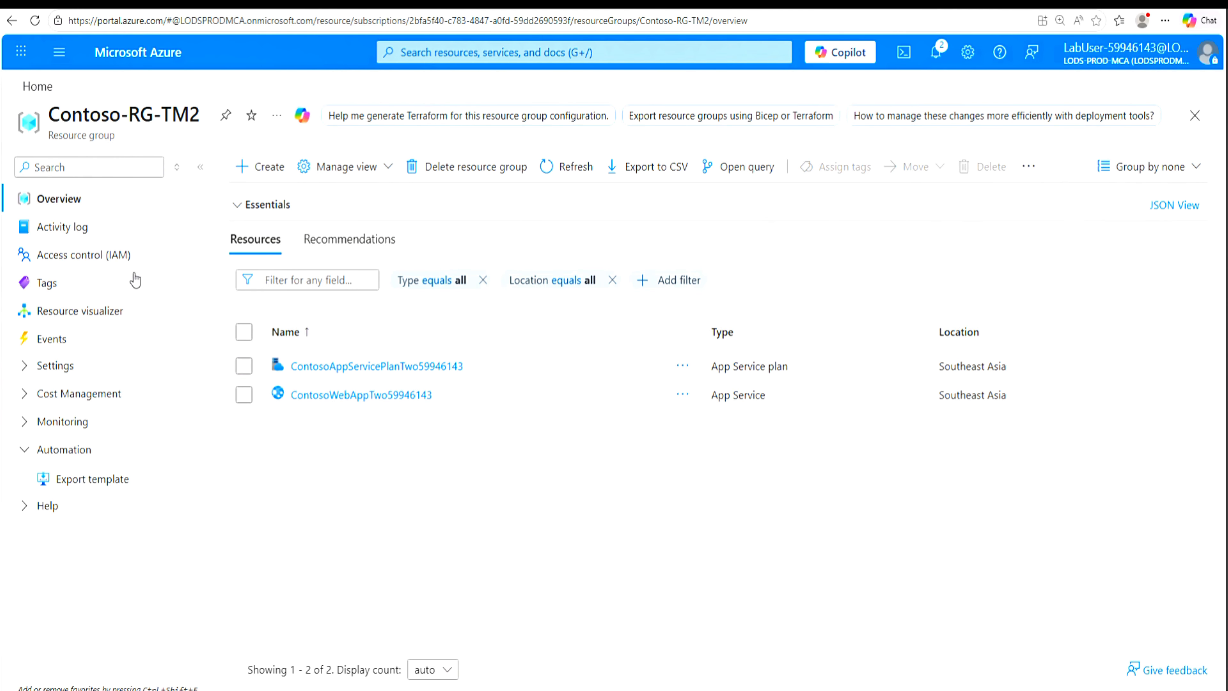
Step: Search the marketplace for traffic manager, limited to Azure services only, and start creating a Traffic Manager profile
left_click(46, 89)
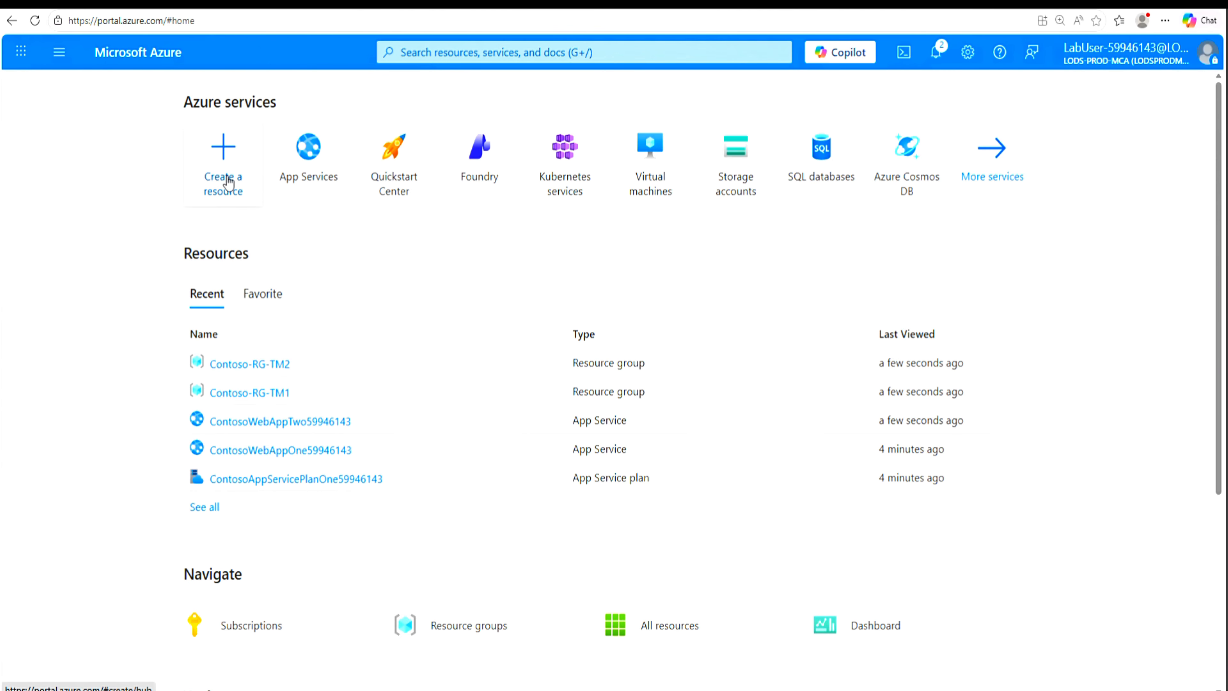
left_click(223, 186)
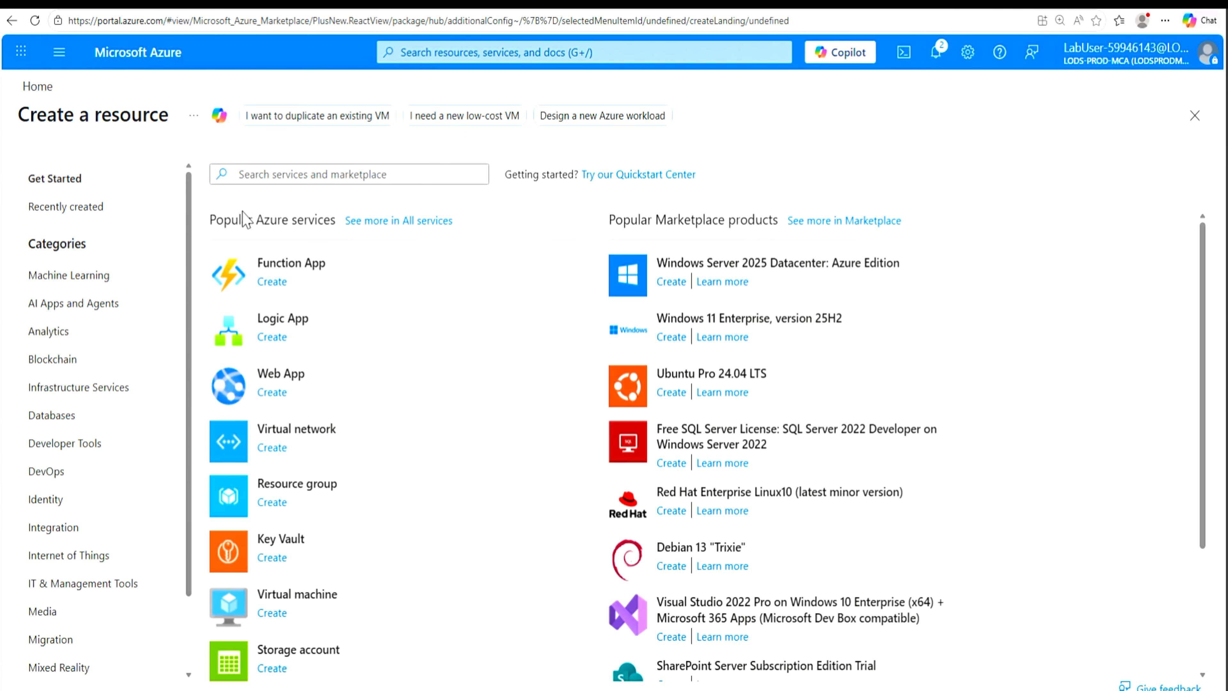
left_click(356, 179)
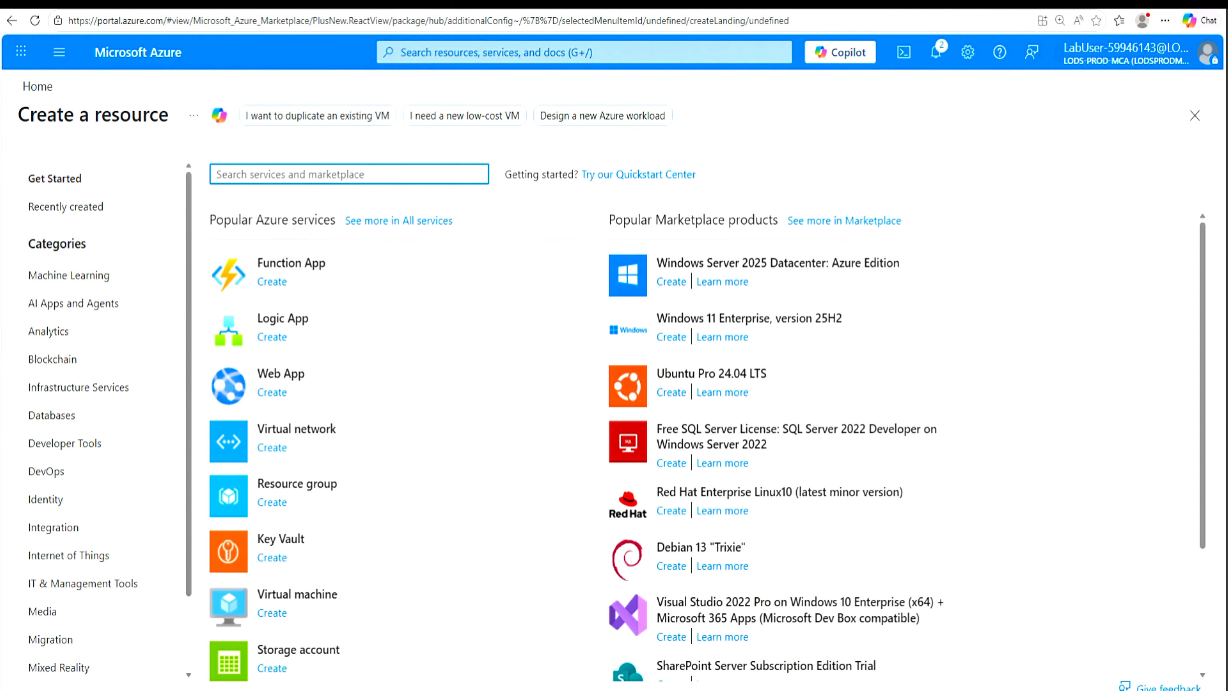
type("Tra")
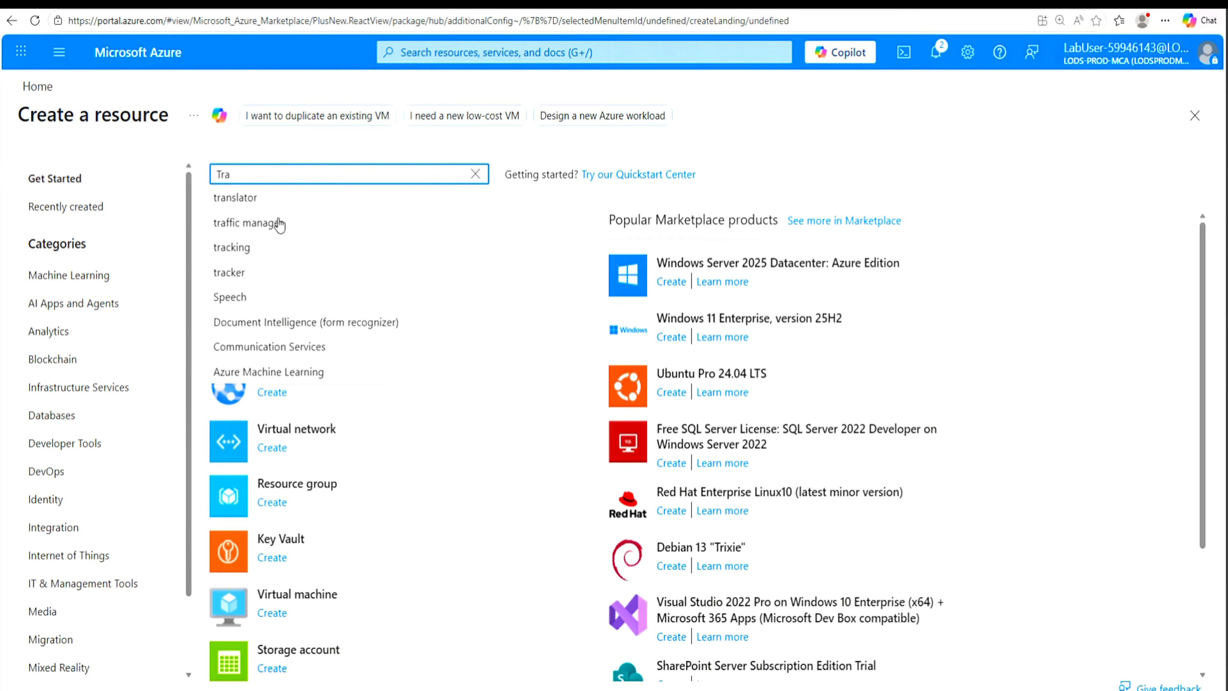
left_click(269, 224)
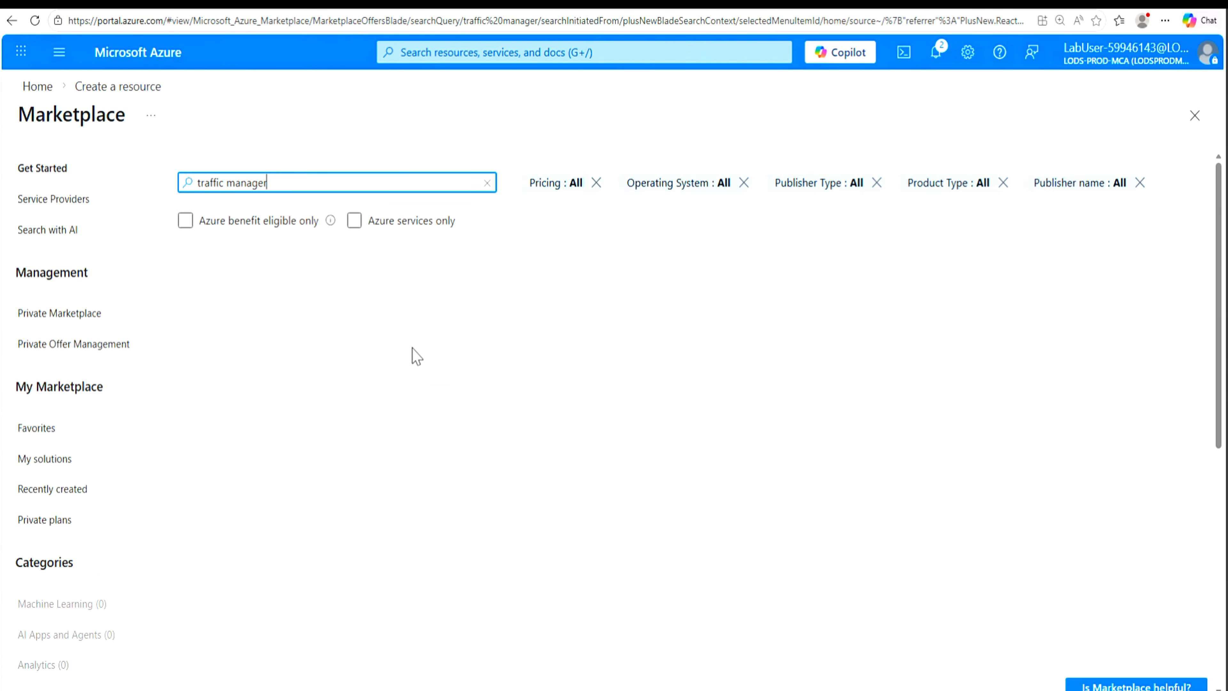
left_click(356, 224)
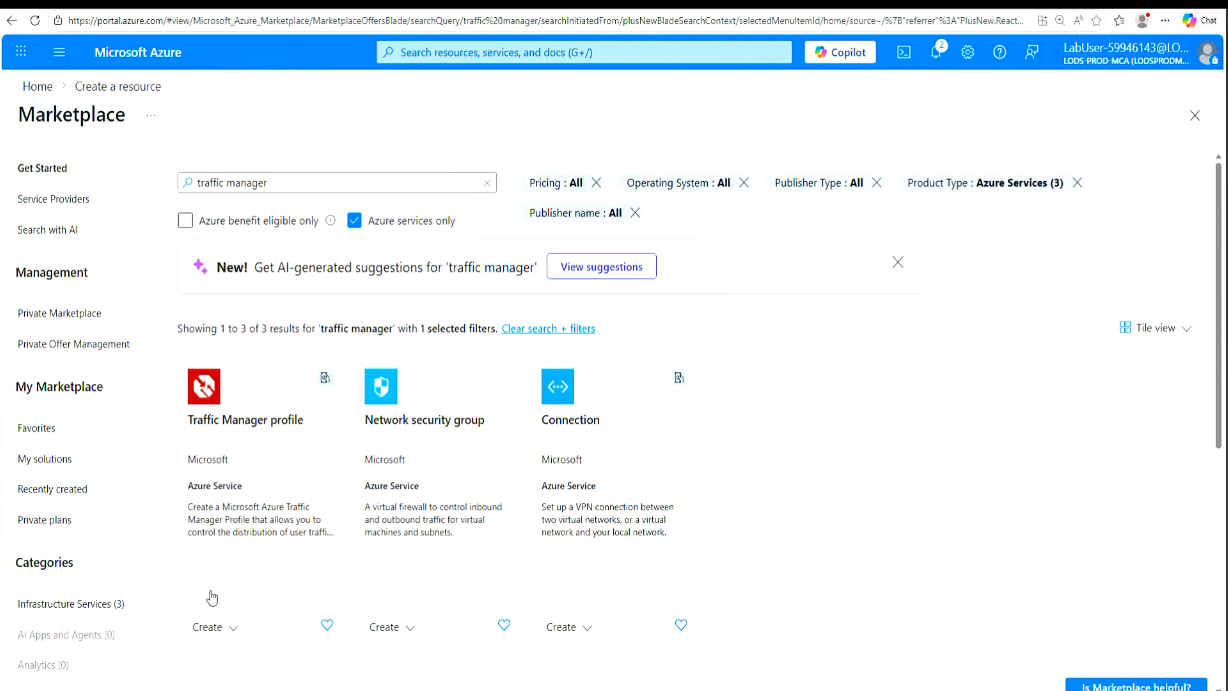
left_click(211, 628)
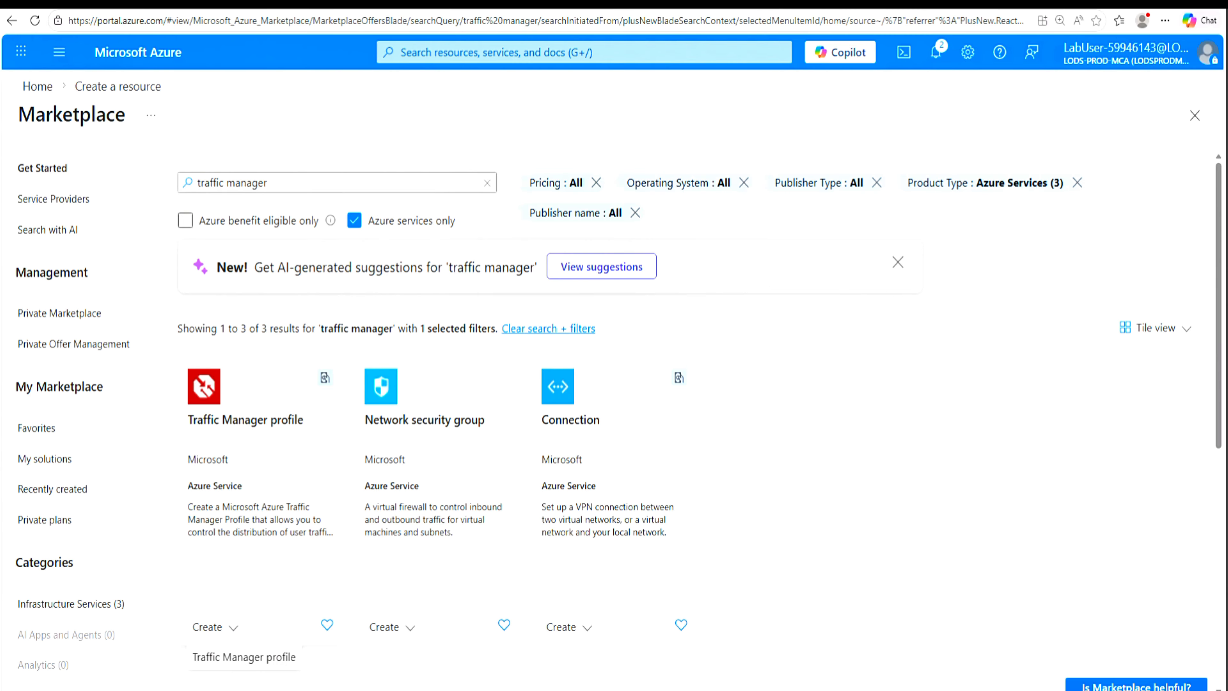
left_click(261, 659)
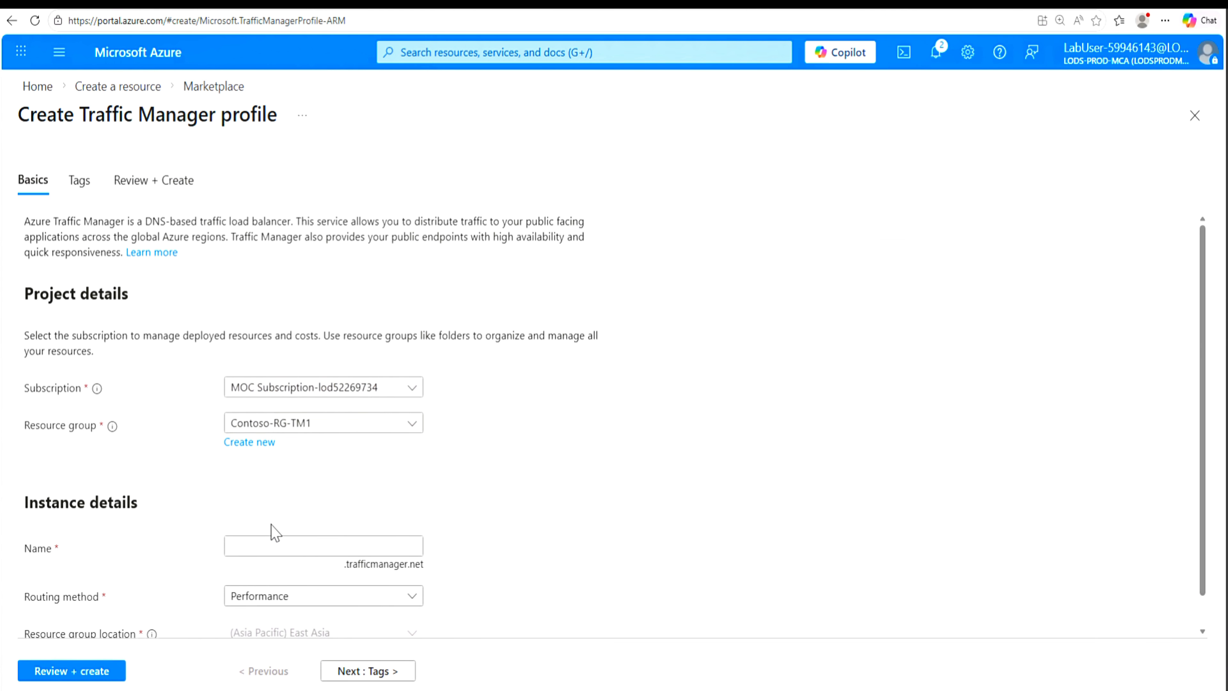
Step: Create the Traffic Manager profile Contoso-TMProfile59946143 in Contoso-RG-TM1 with the Priority routing method
left_click(264, 545)
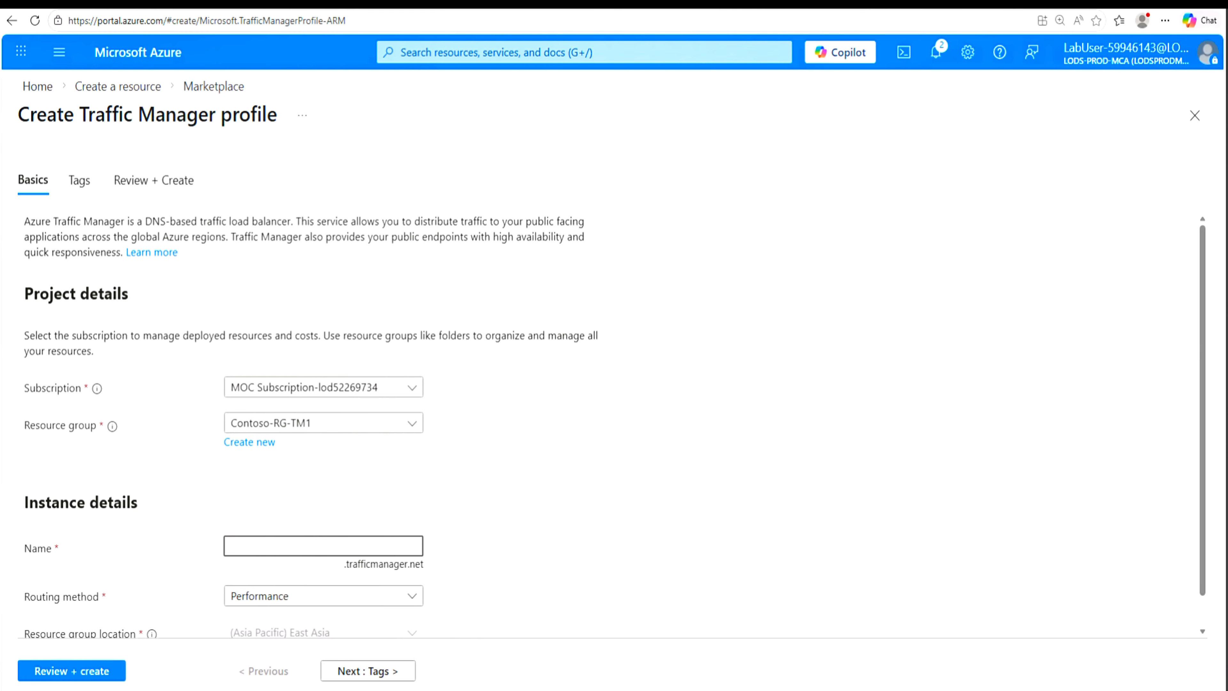
type("Contoso-TMProfile59946143")
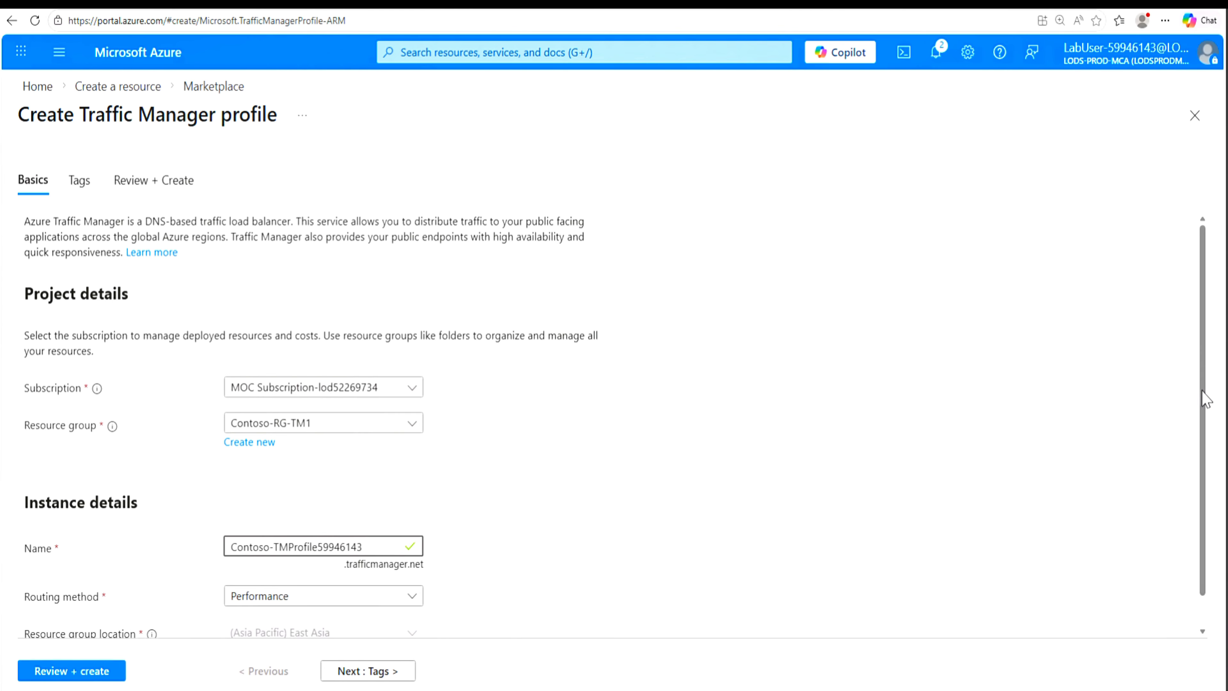
left_click_drag(1202, 349, 1200, 382)
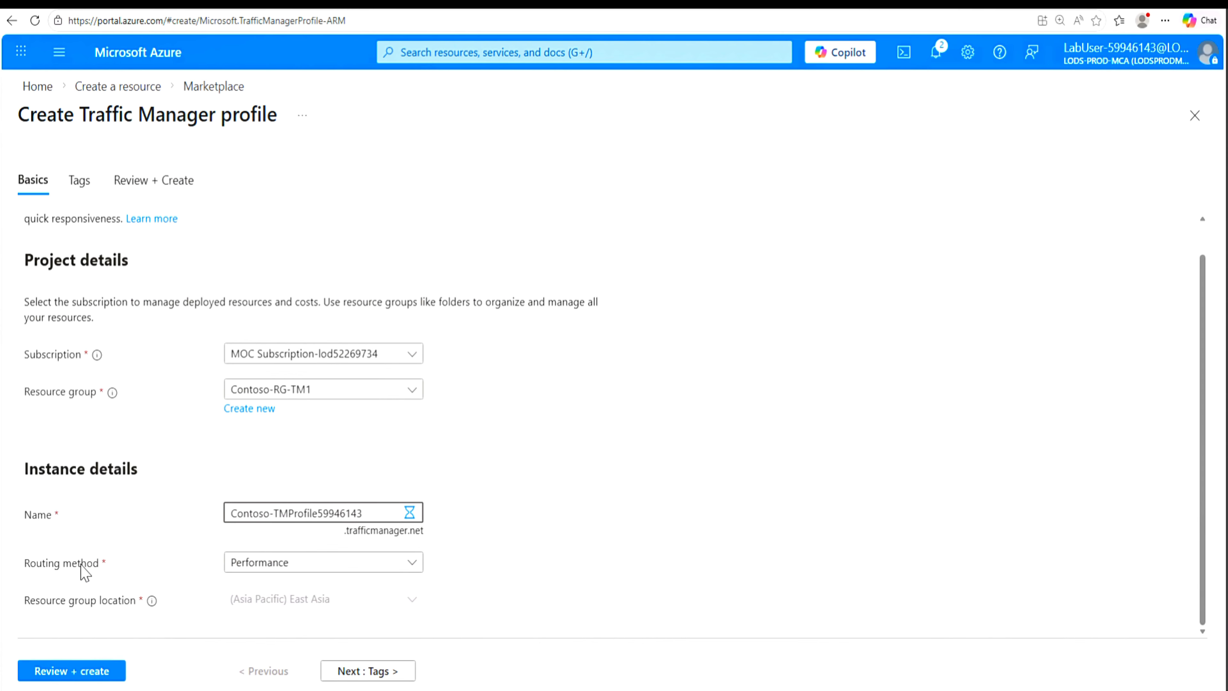
left_click(409, 566)
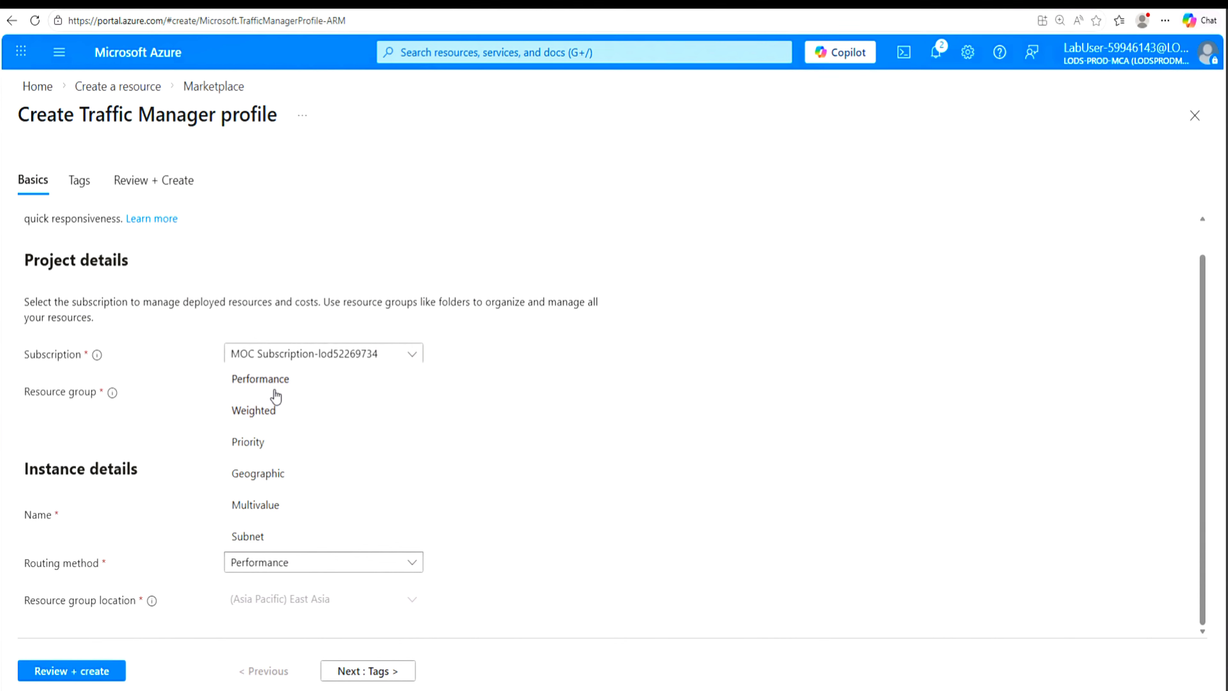
left_click(266, 448)
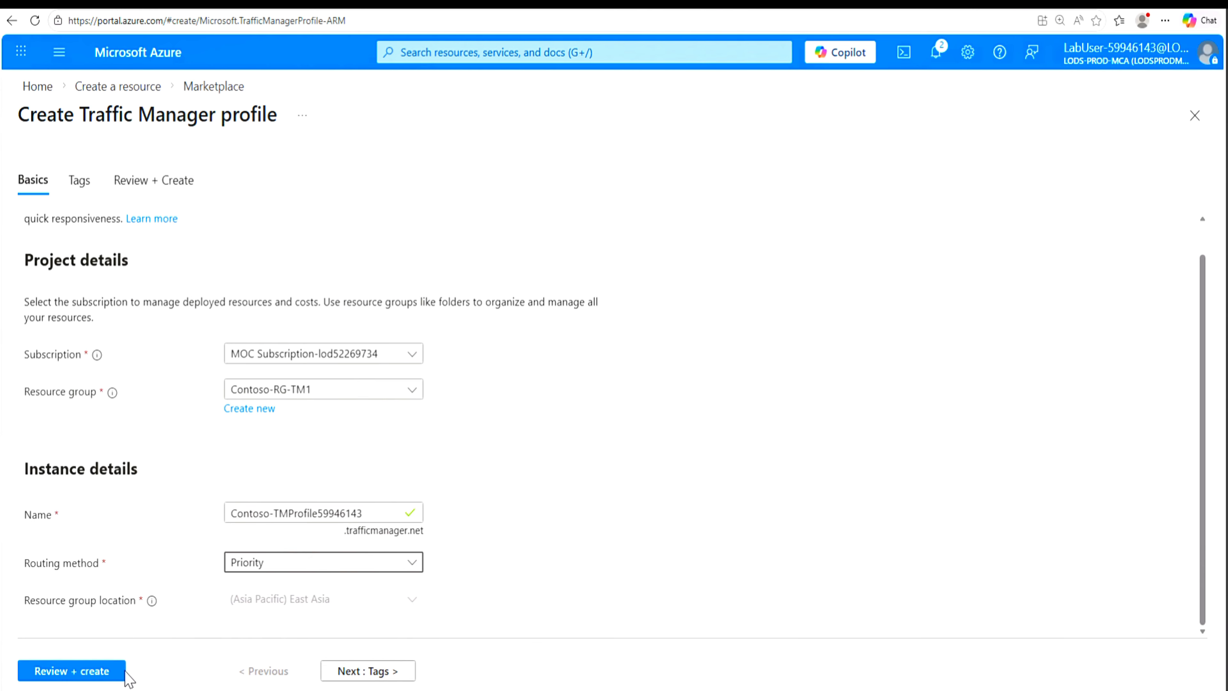
left_click(59, 677)
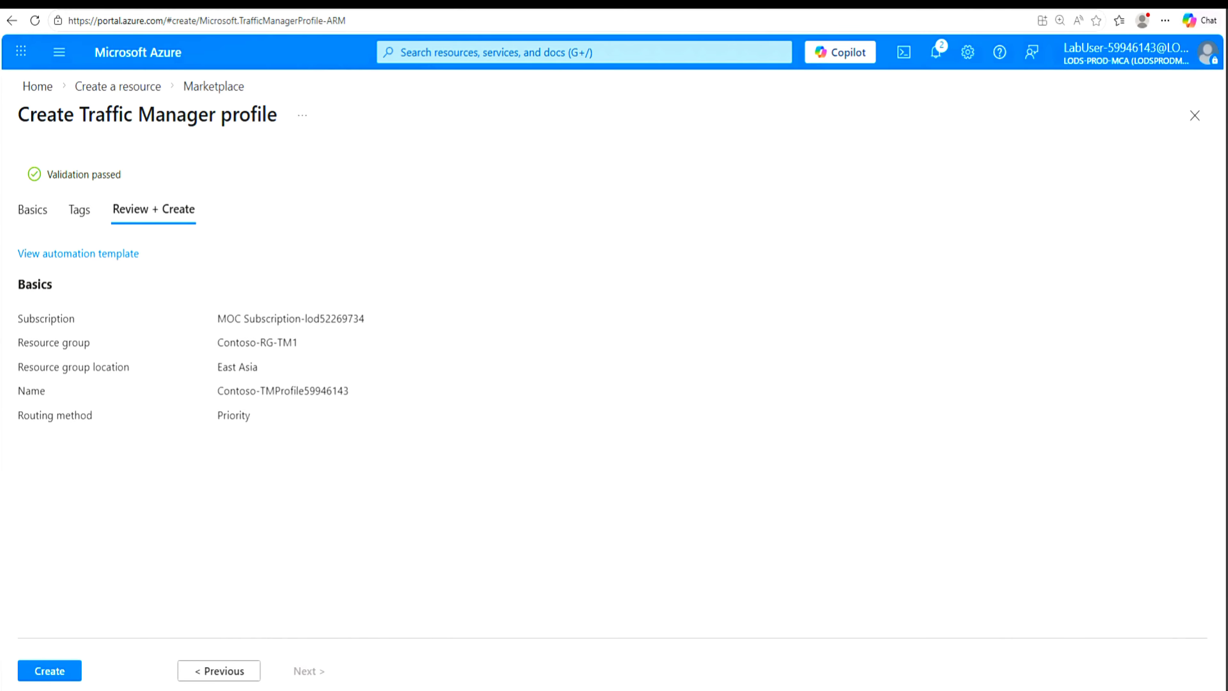
left_click(51, 673)
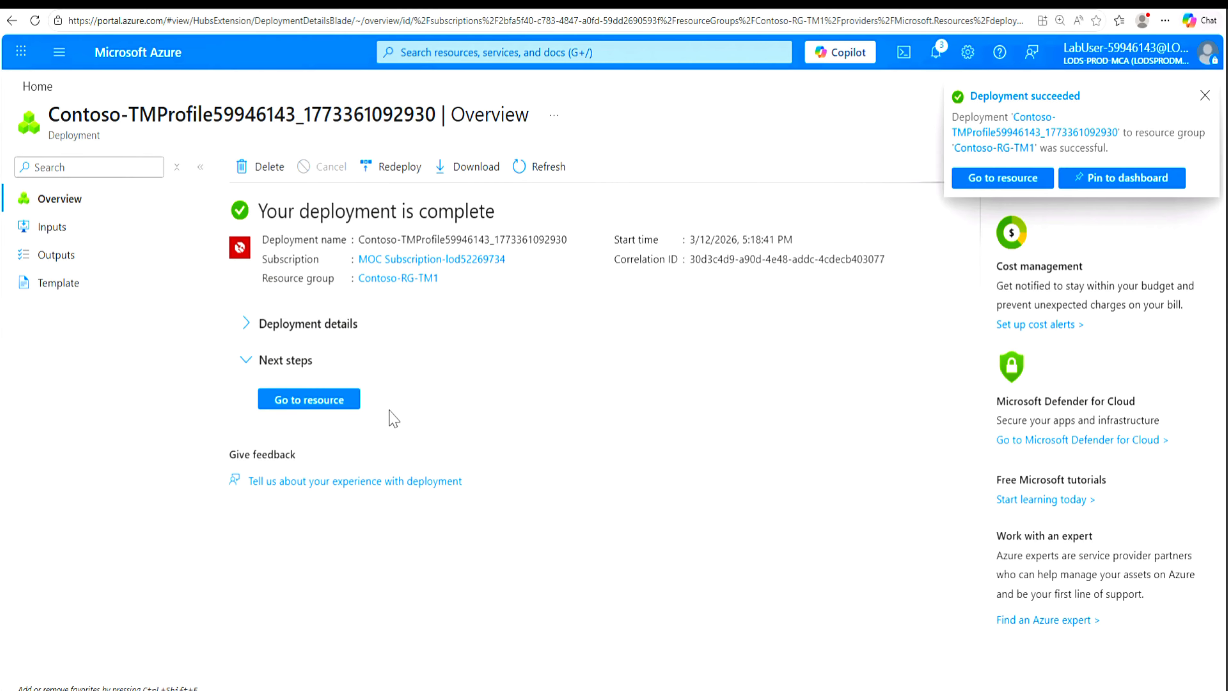
Step: Open the new Traffic Manager profile's endpoints and start a new Azure endpoint named myPrimaryEndpoint
left_click(313, 401)
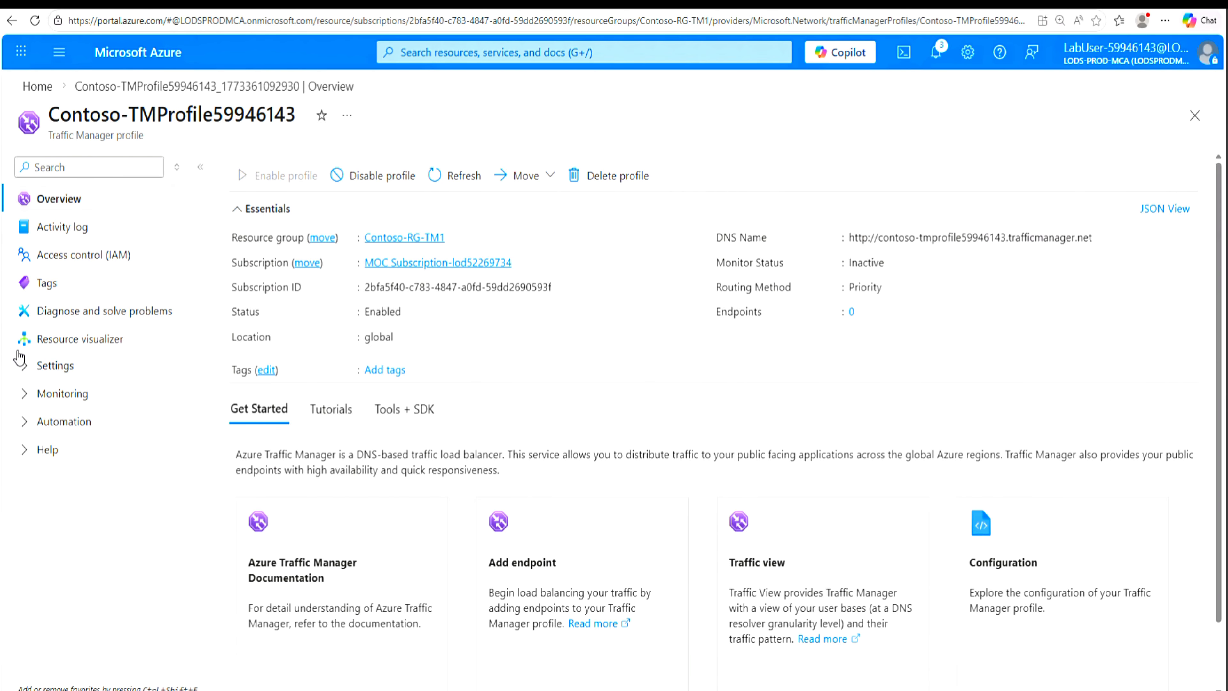
left_click(27, 374)
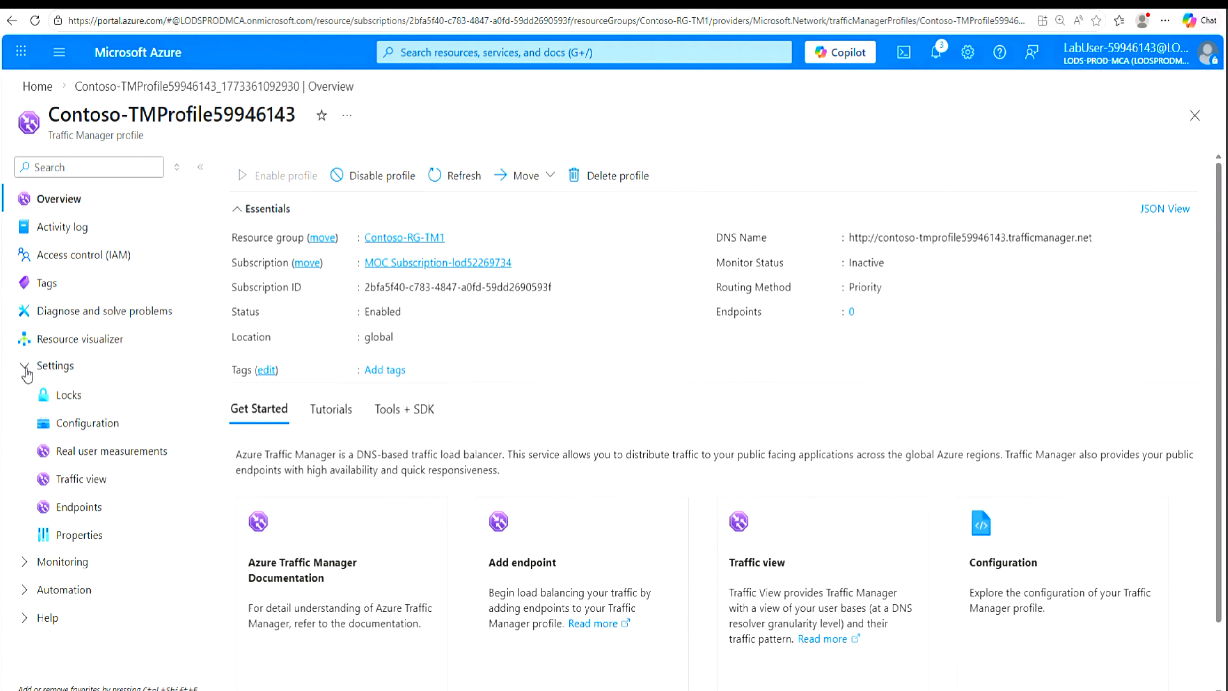
left_click(79, 513)
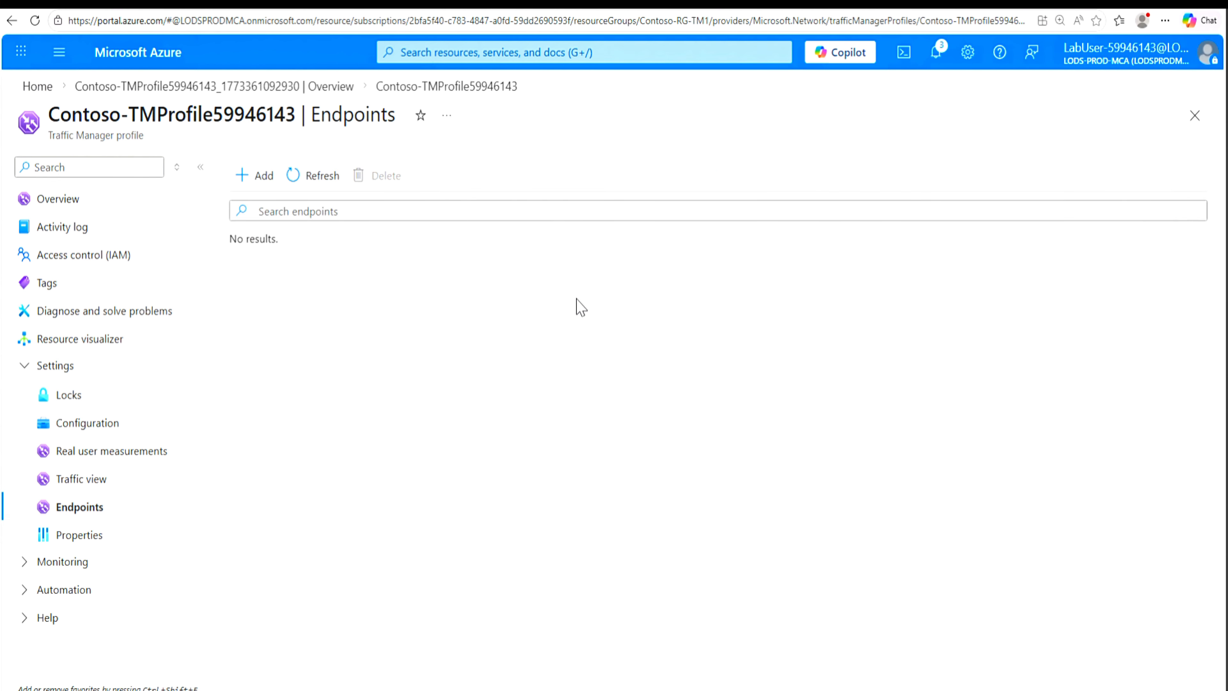
left_click(253, 179)
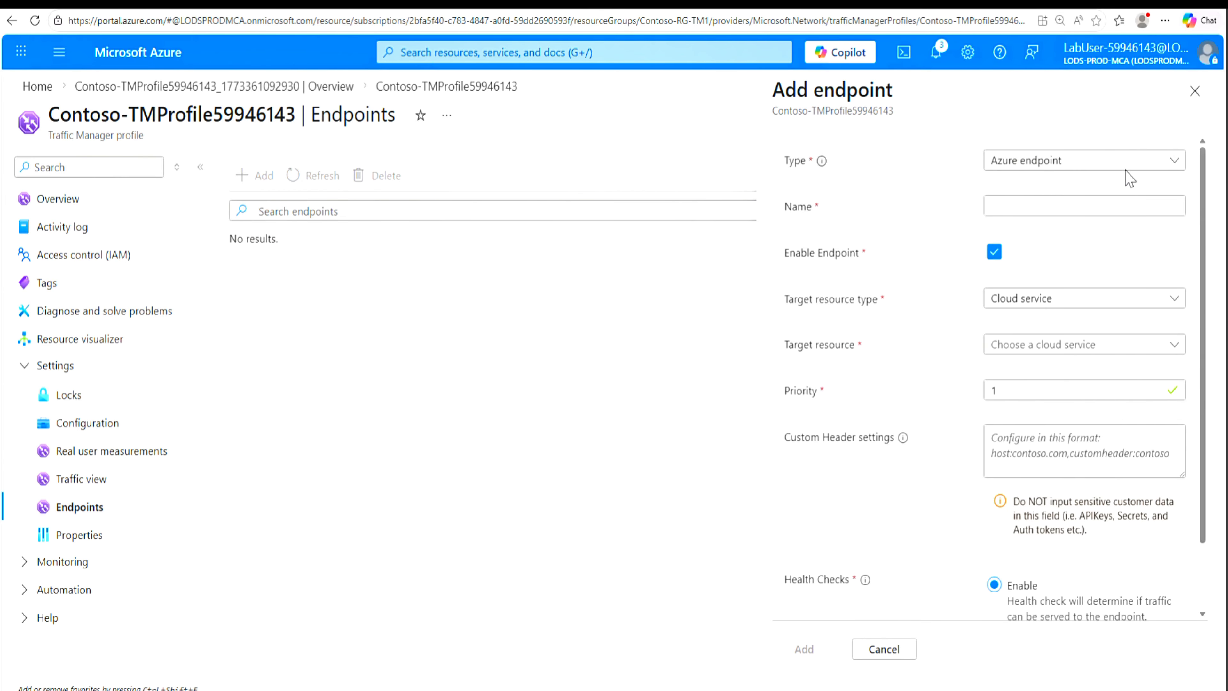
left_click(1076, 207)
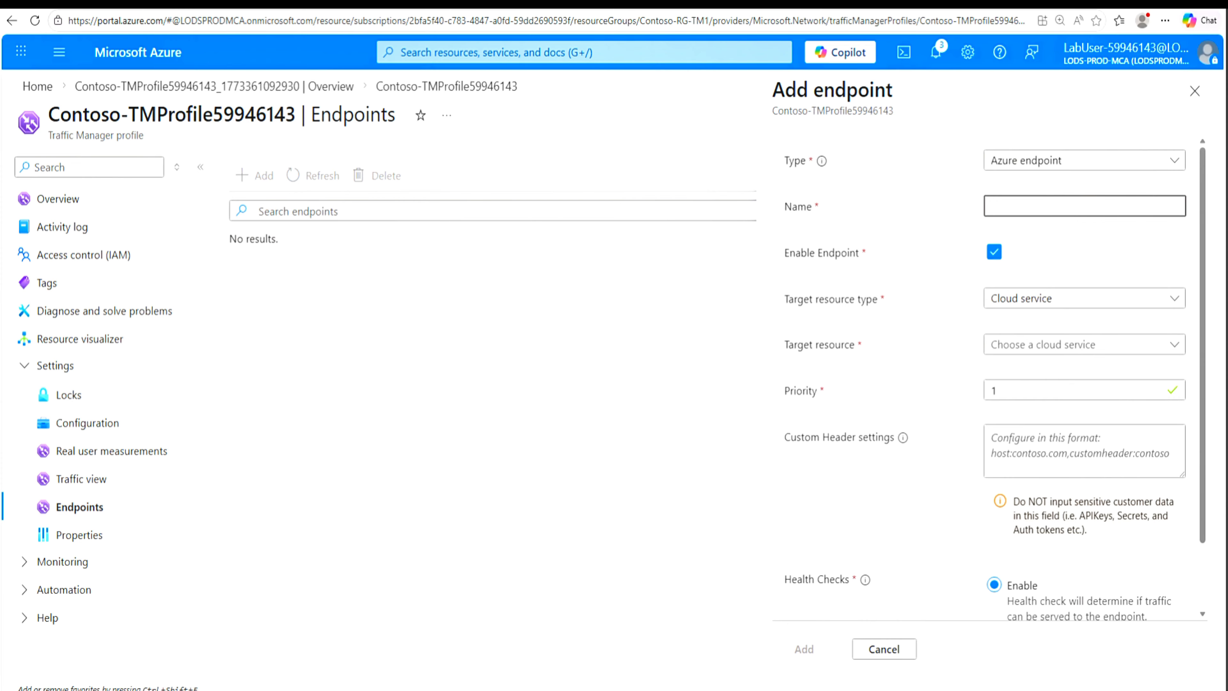
type("myPrimaryEndpoint")
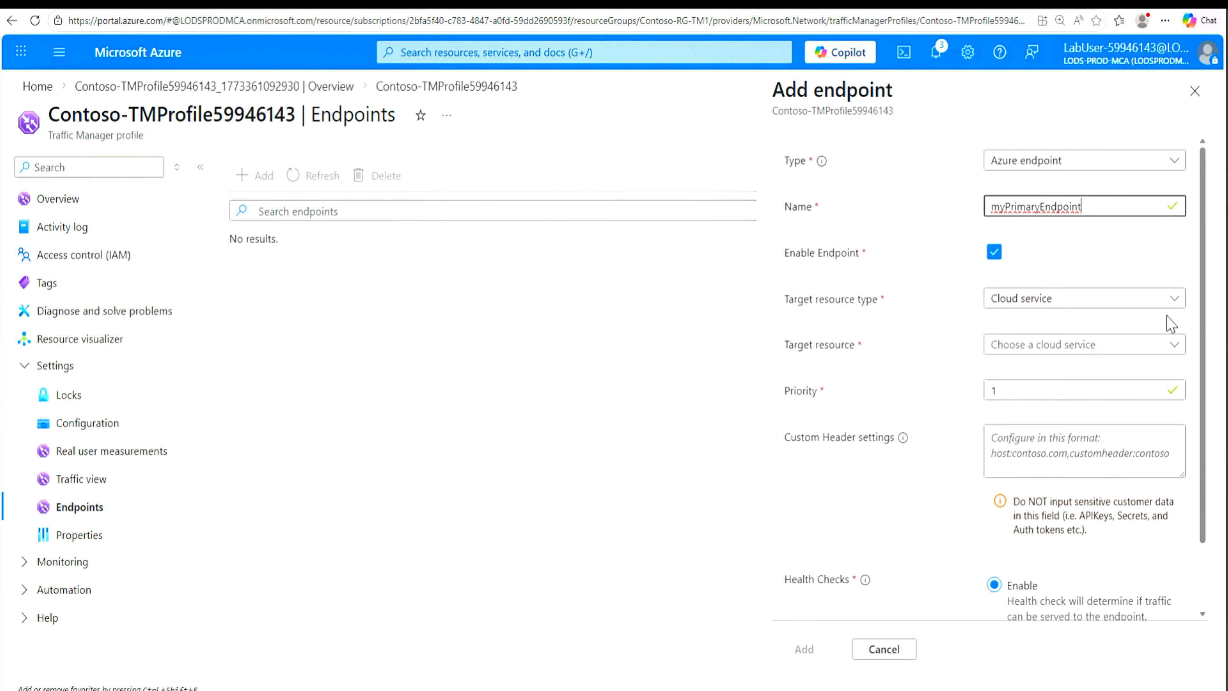
Step: Set the primary endpoint's target to the App Service ContosoWebAppOne59946143 and add the endpoint with priority 1
left_click(1172, 300)
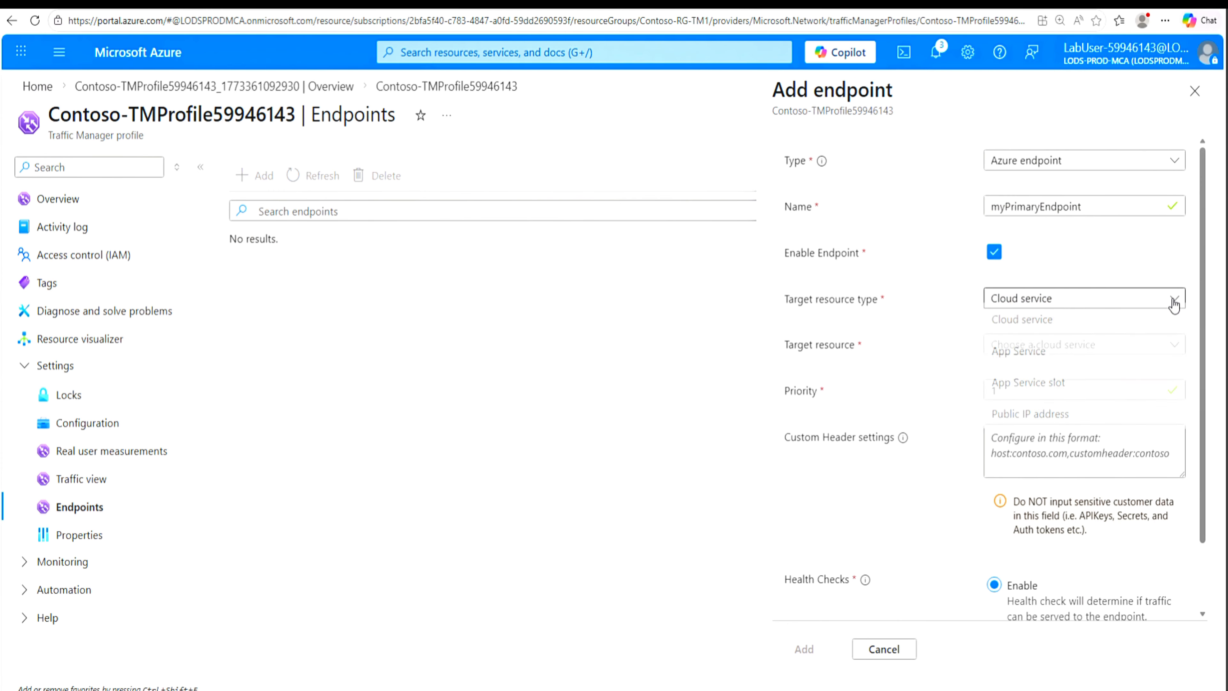
left_click(1034, 360)
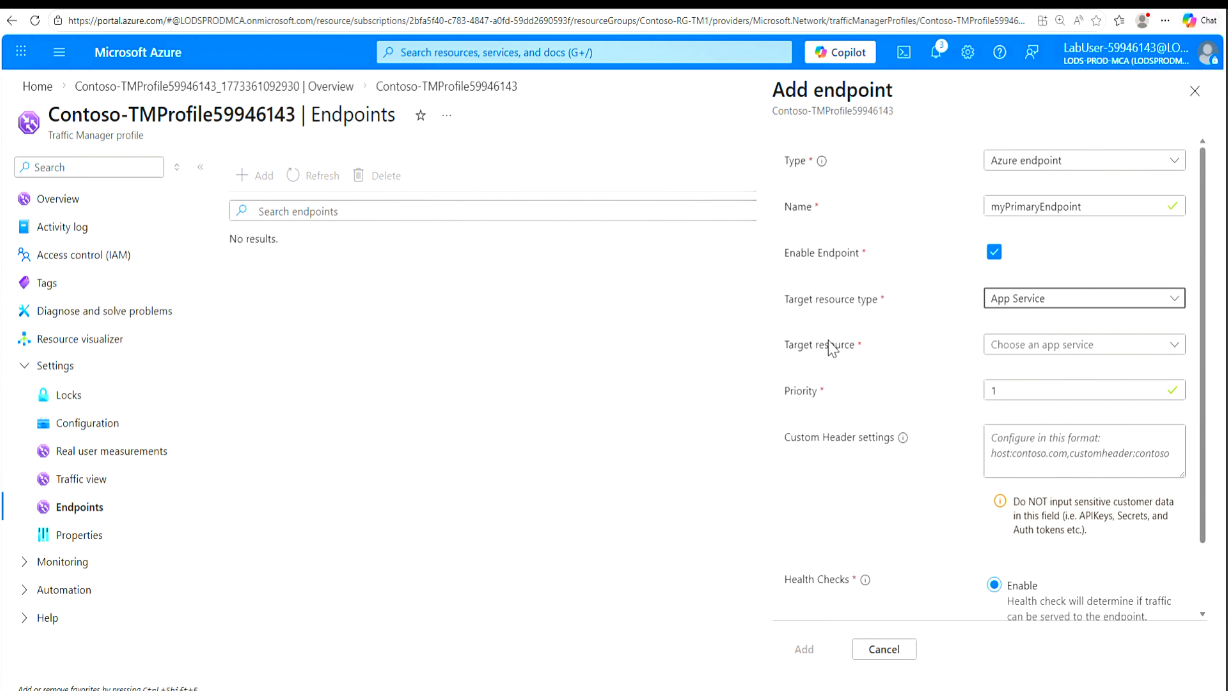
left_click(1175, 347)
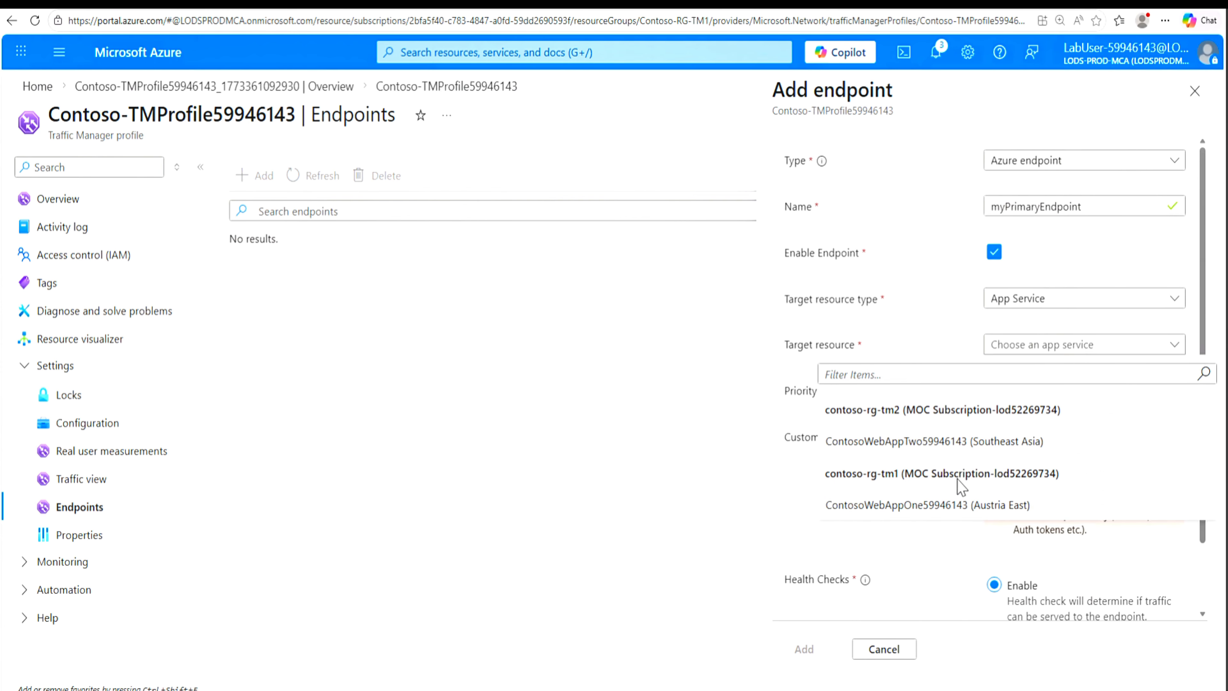
left_click(920, 506)
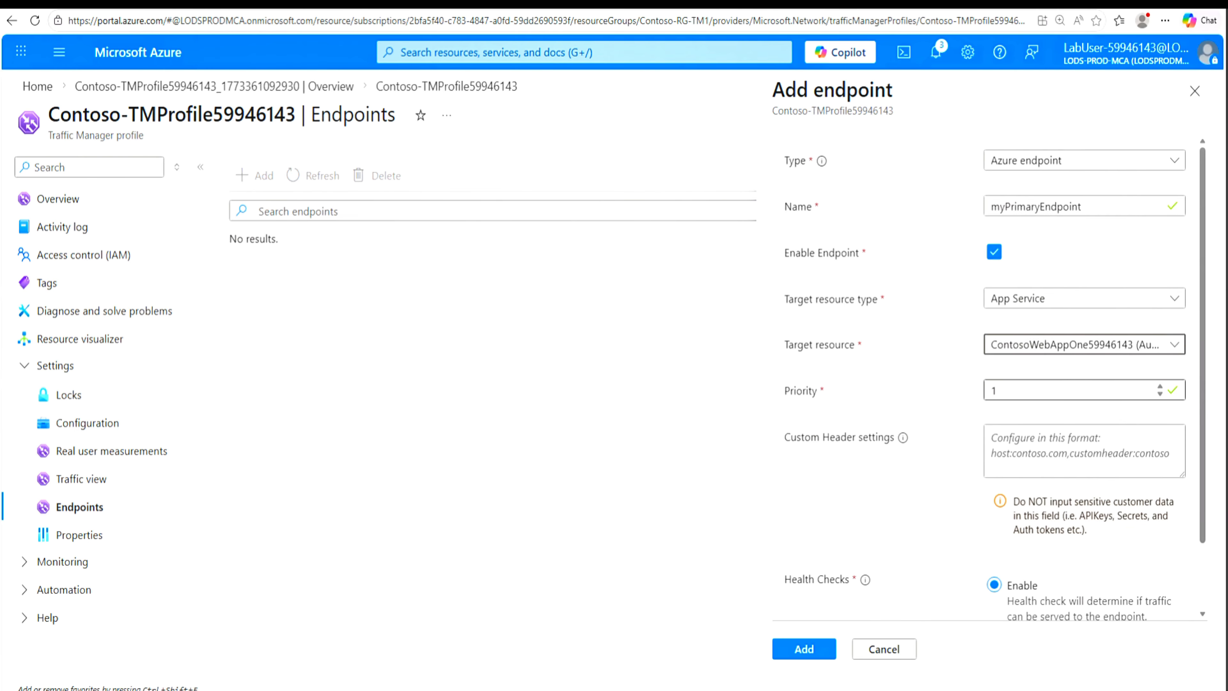
left_click(814, 651)
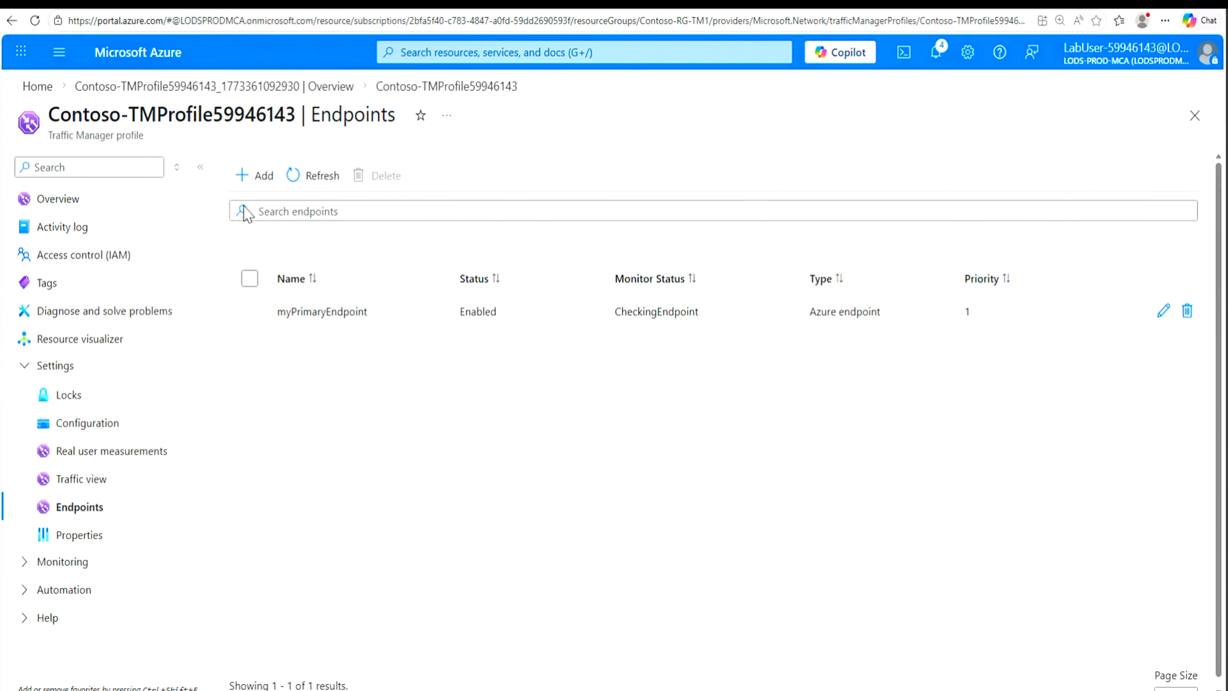
Step: Add a second Azure endpoint named myFailoverEndpoint targeting the App Service ContosoWebAppTwo59946143 with priority 2
left_click(261, 178)
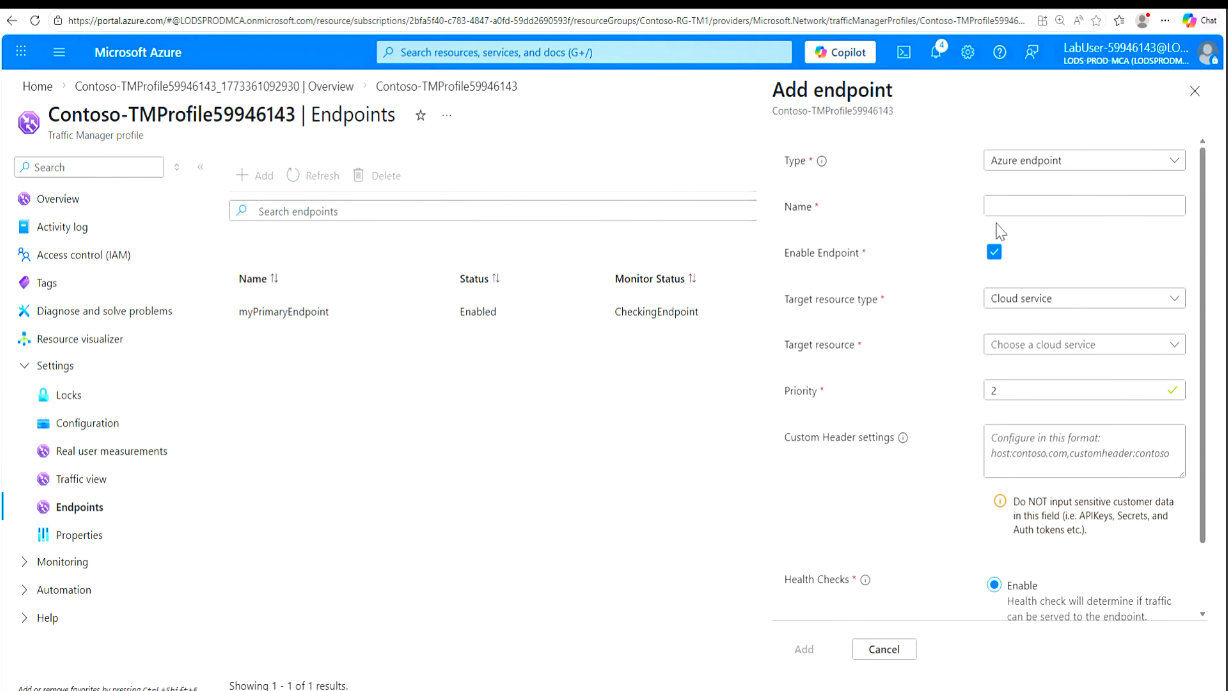
left_click(1013, 206)
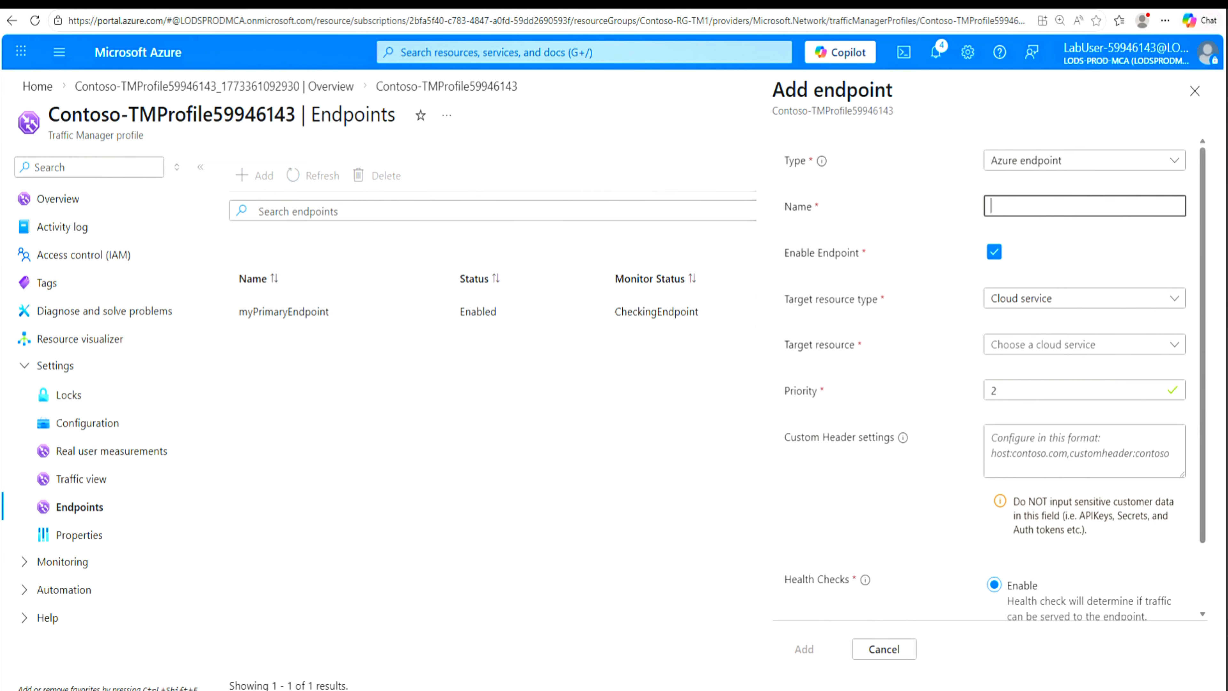
type("myFailoverEndpoint")
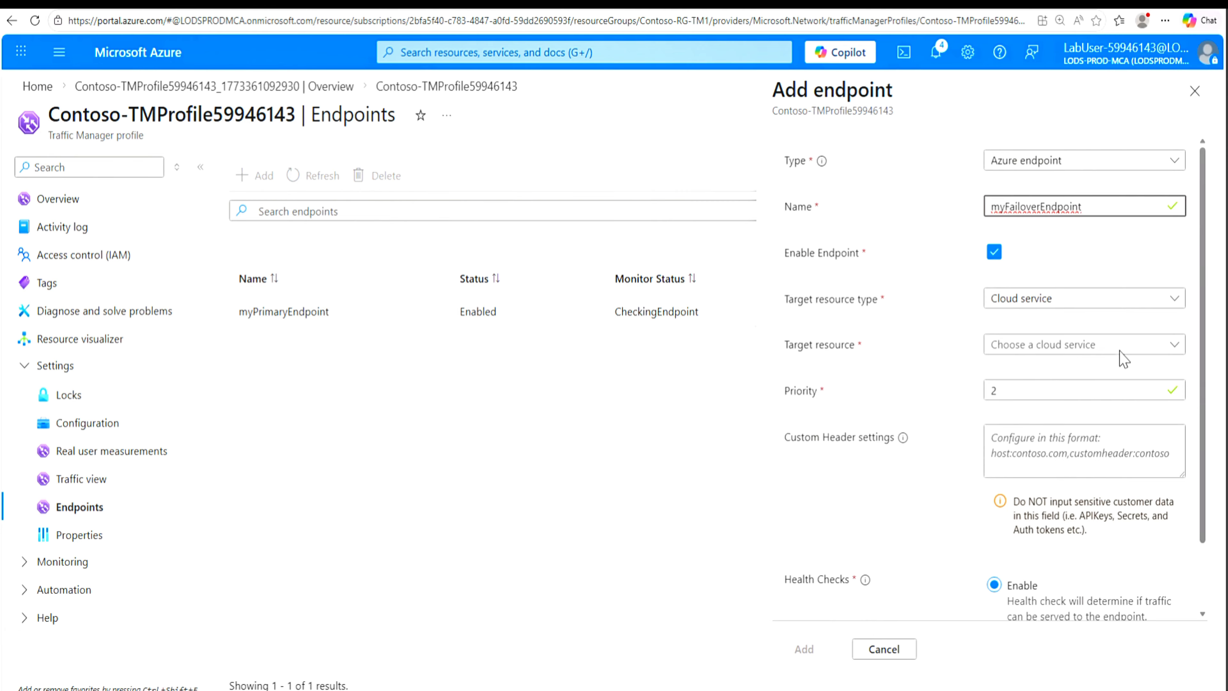
left_click(1174, 304)
left_click(1031, 360)
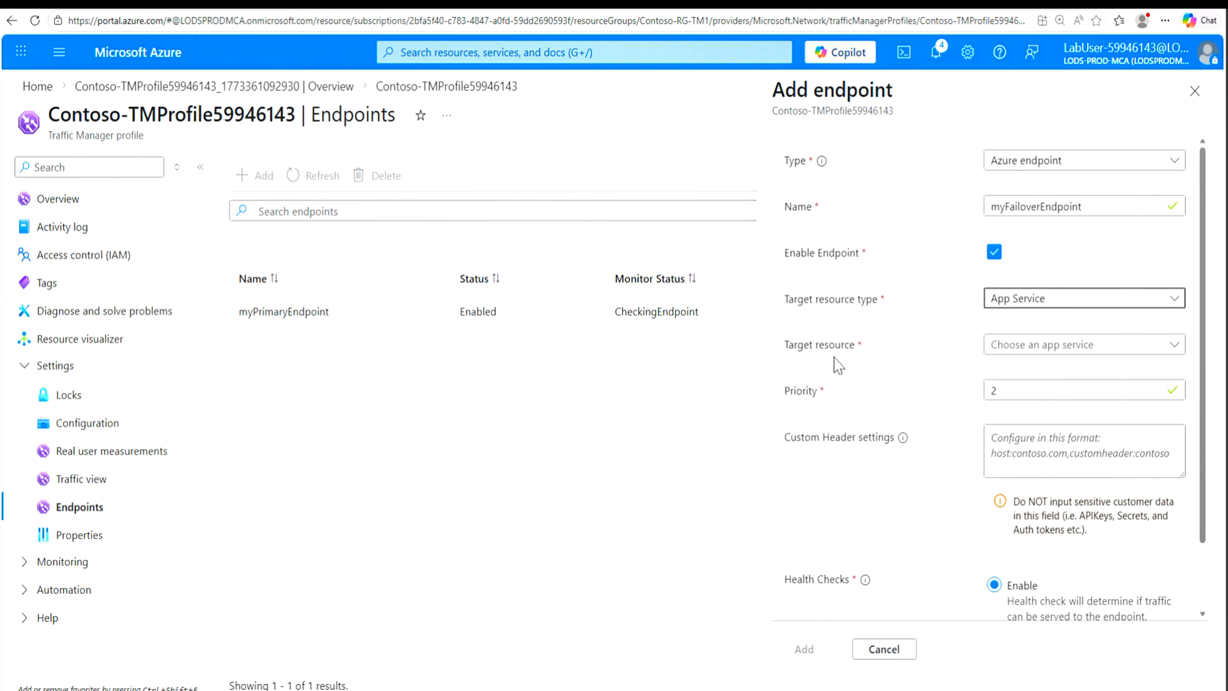
left_click(1176, 347)
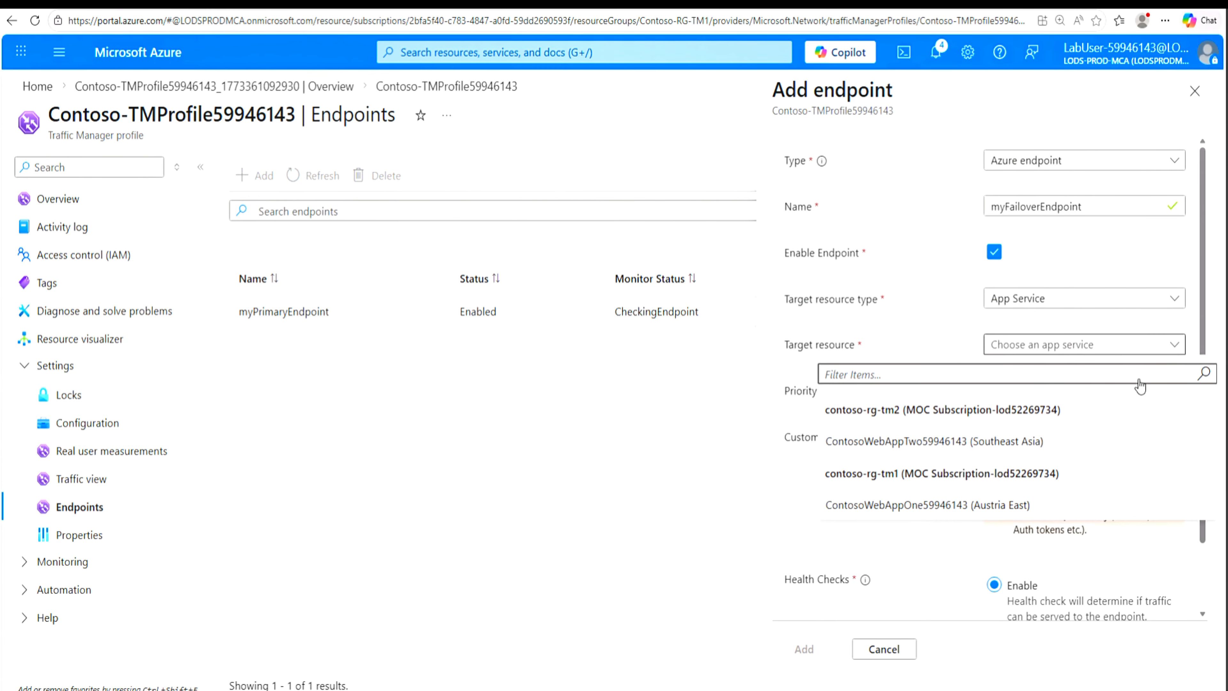
left_click(922, 442)
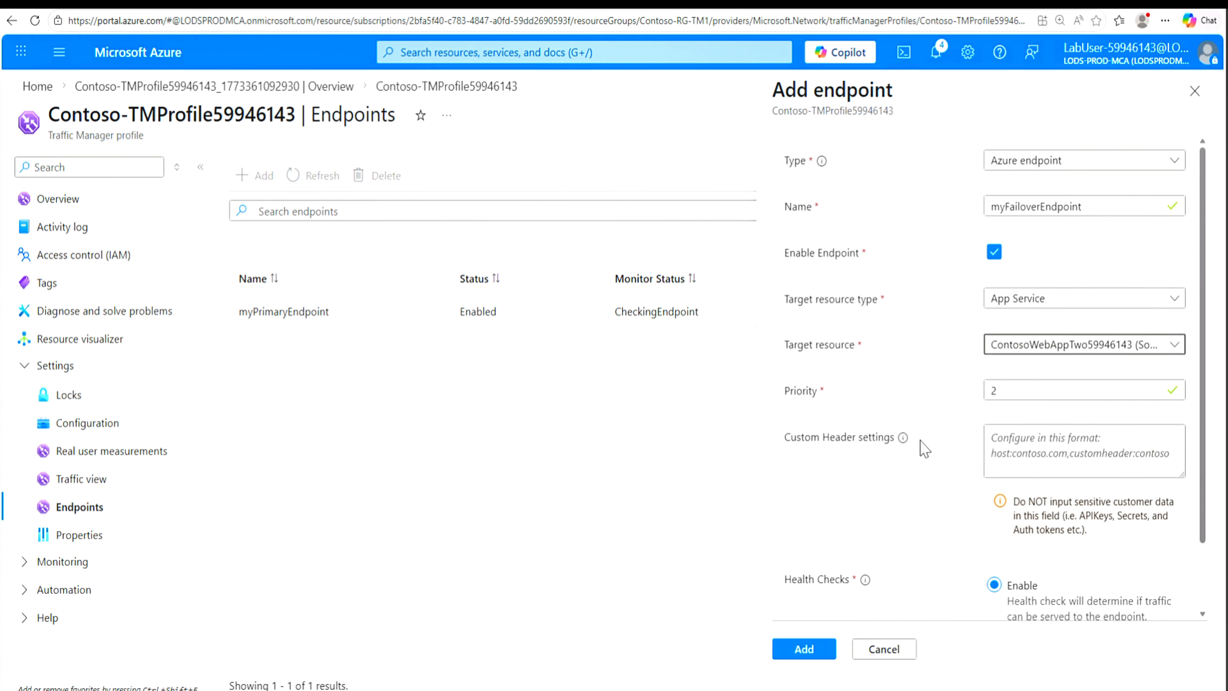
left_click(1056, 425)
scroll(894, 544, "down", 2)
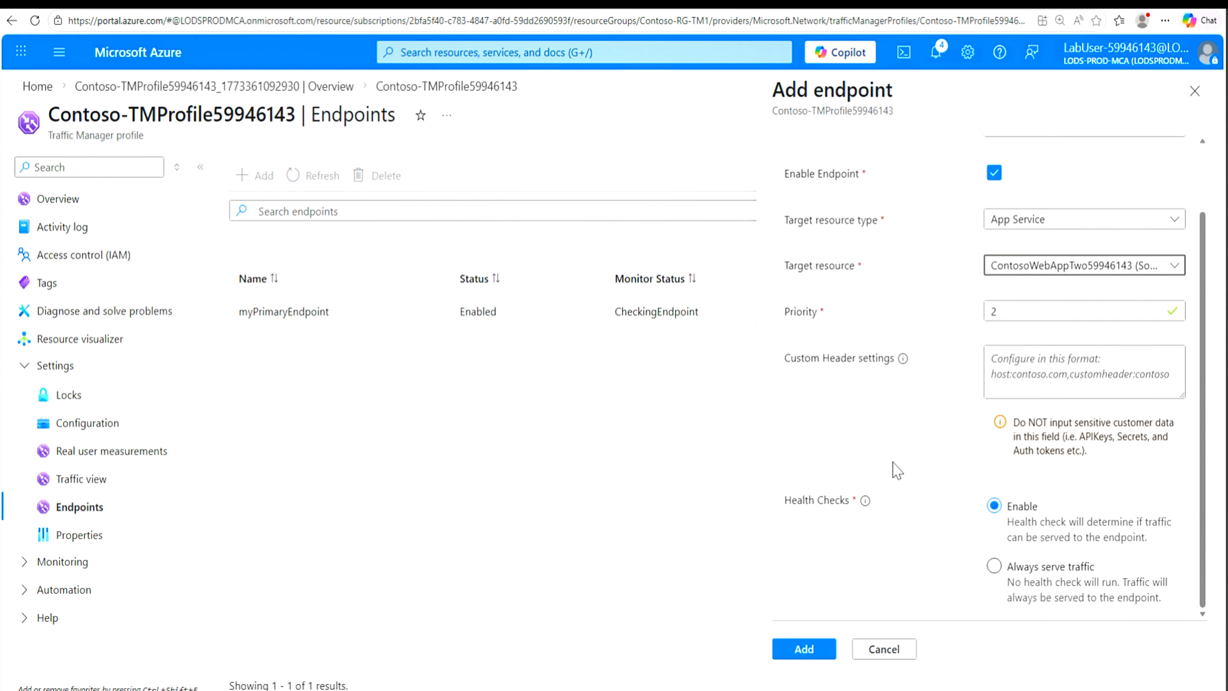
left_click(816, 654)
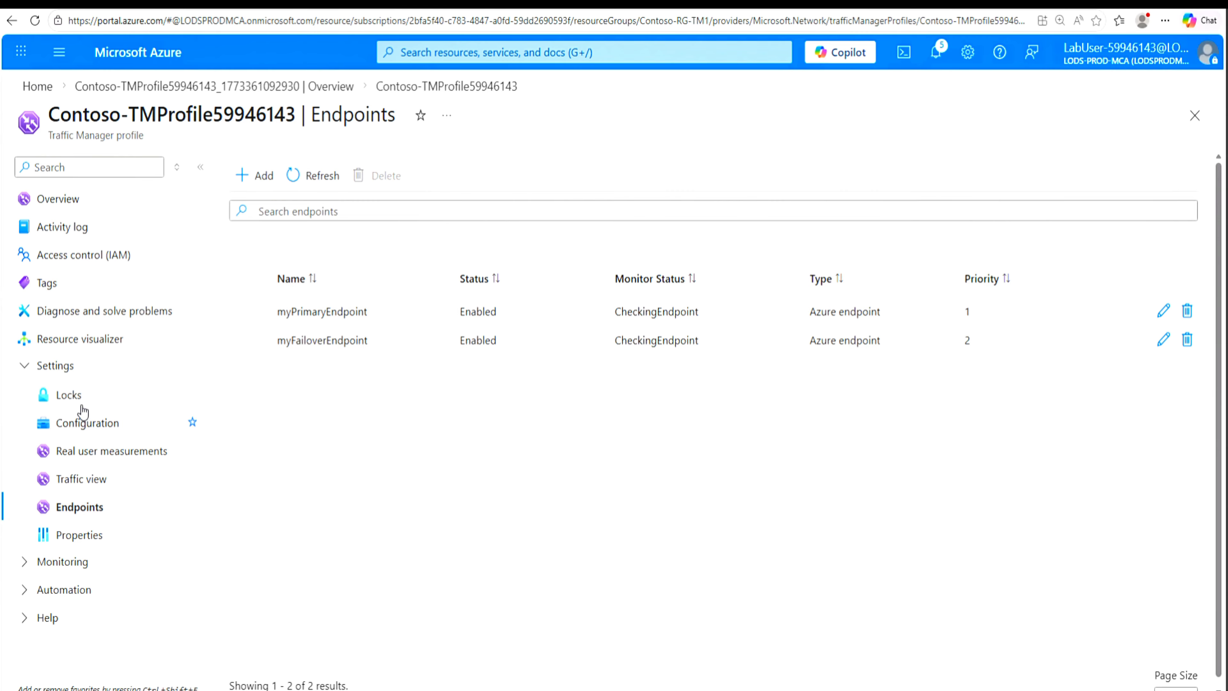
Step: Set the endpoint monitor port to 443 in the profile's configuration and save the change
left_click(84, 425)
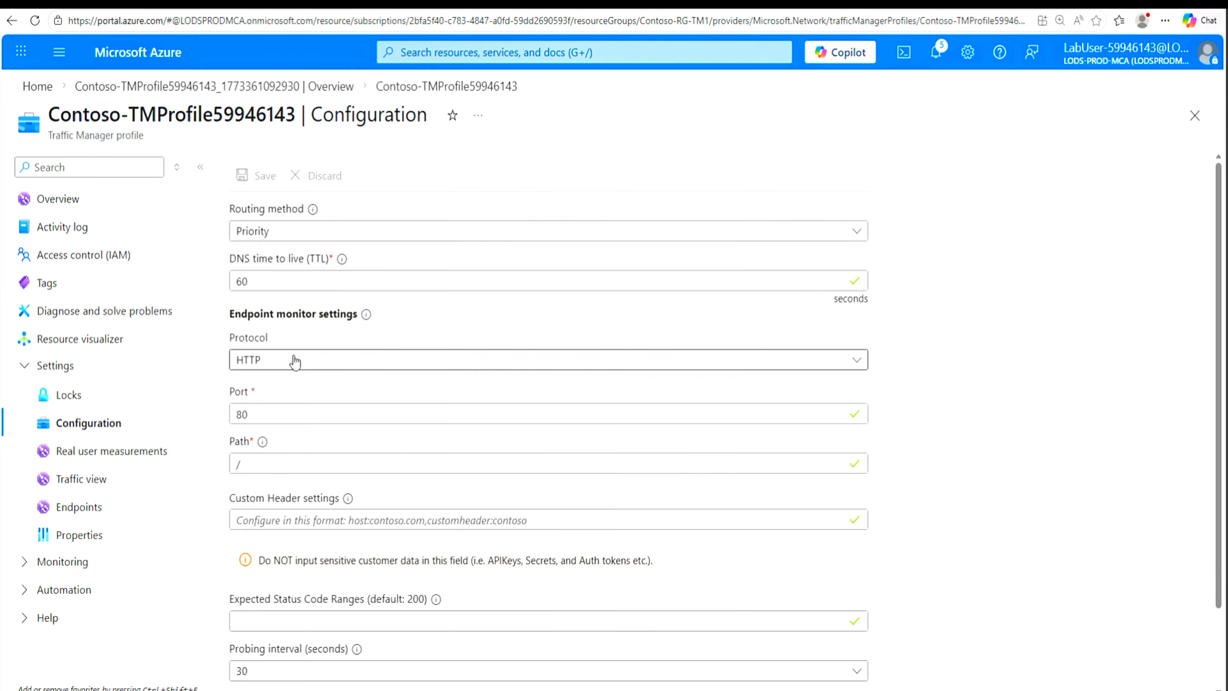
left_click_drag(250, 414, 241, 414)
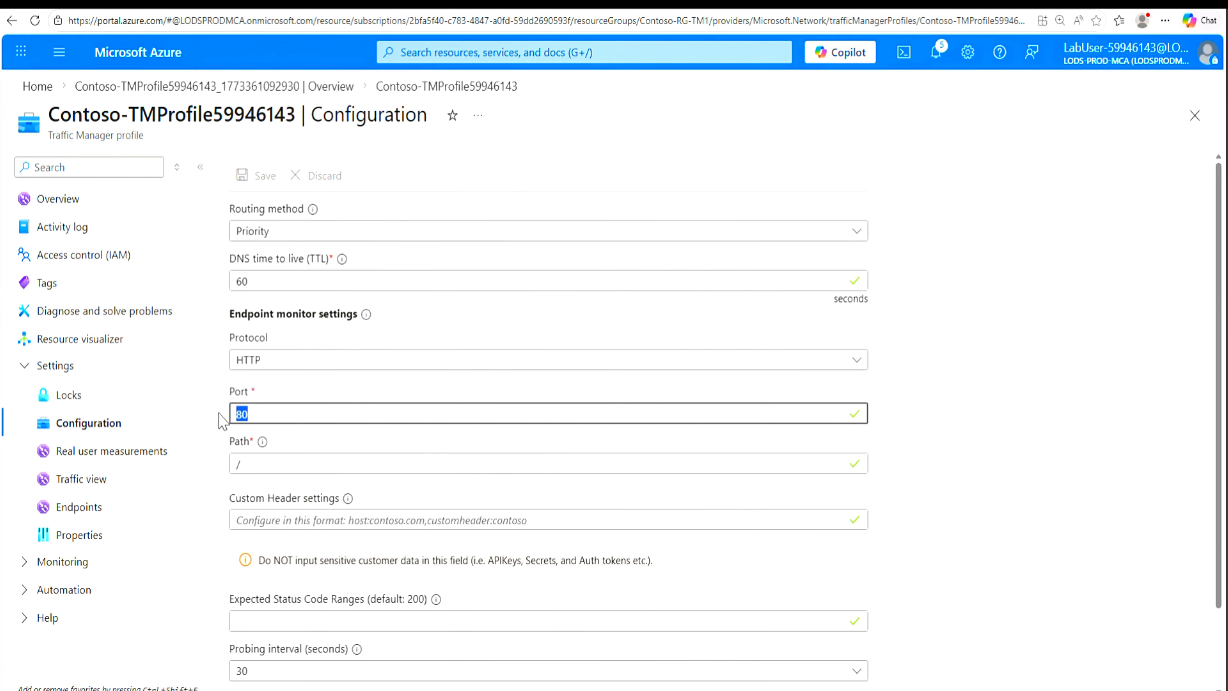
type("443")
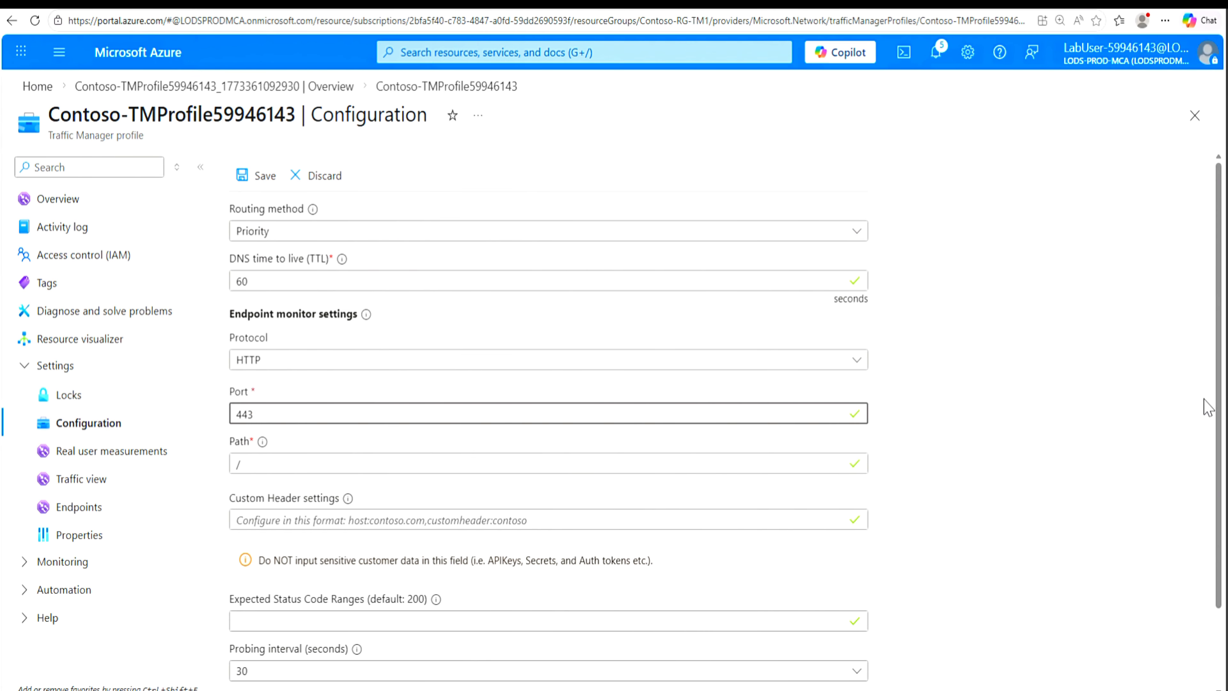
left_click_drag(1219, 448, 1226, 298)
left_click(248, 175)
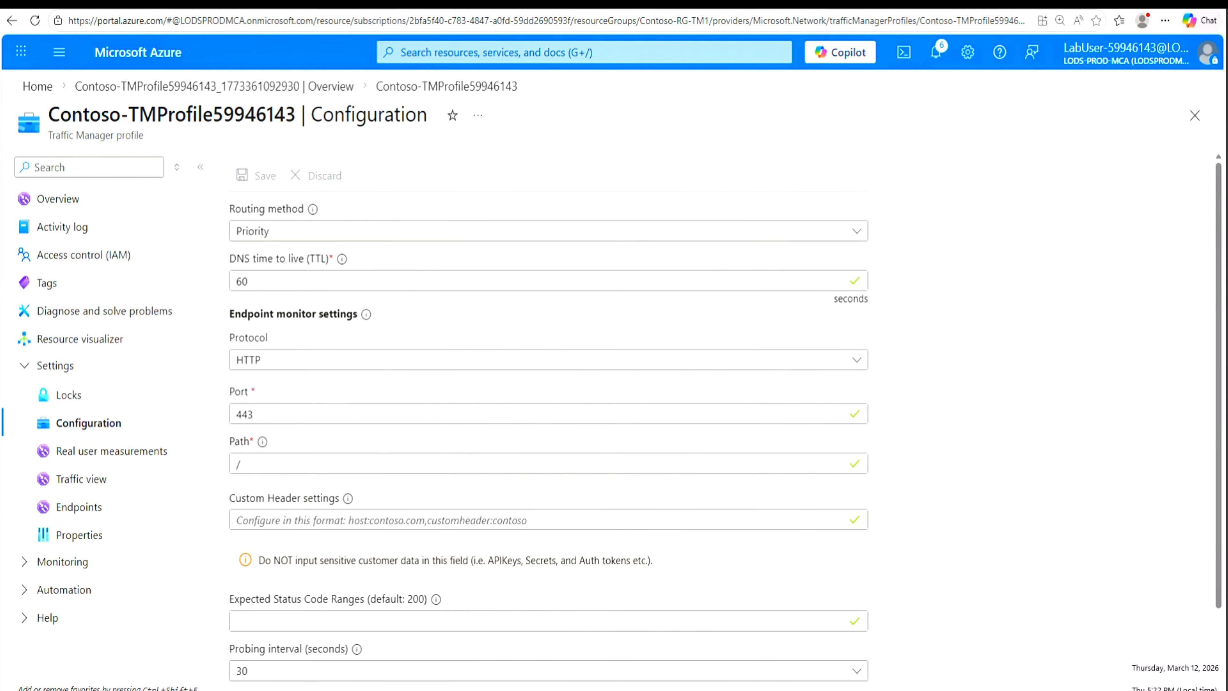
Step: Refresh the profile's endpoint list and check the monitor status of both endpoints
left_click(82, 508)
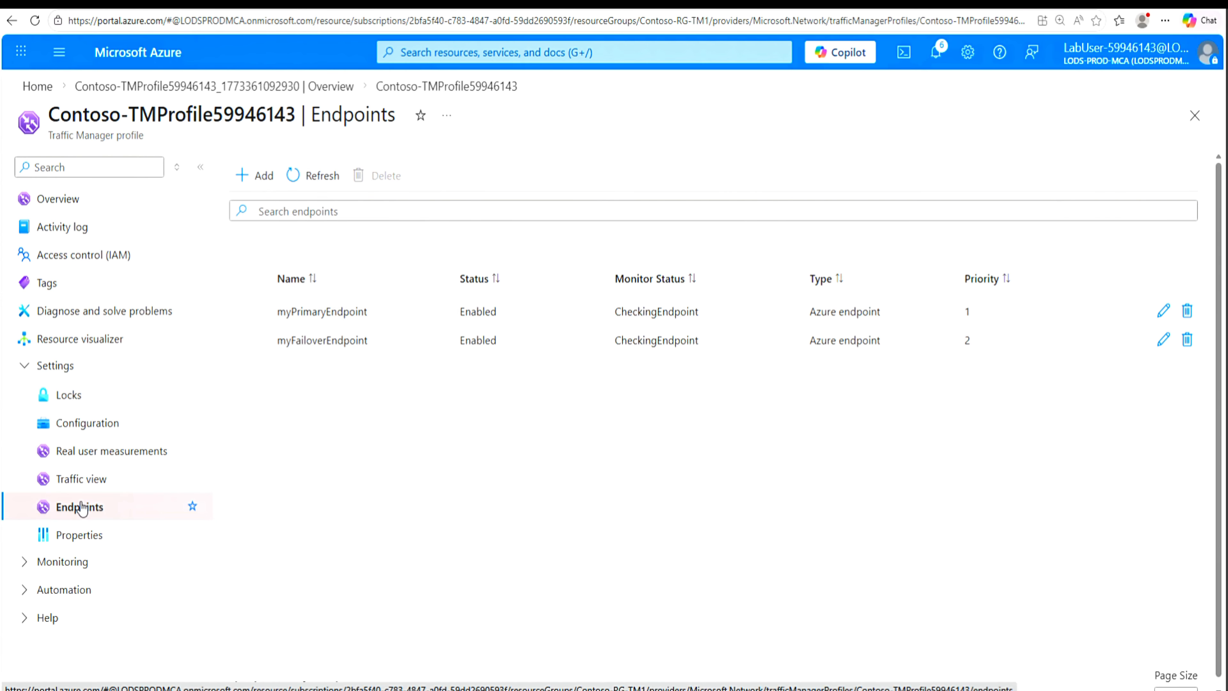
left_click(298, 177)
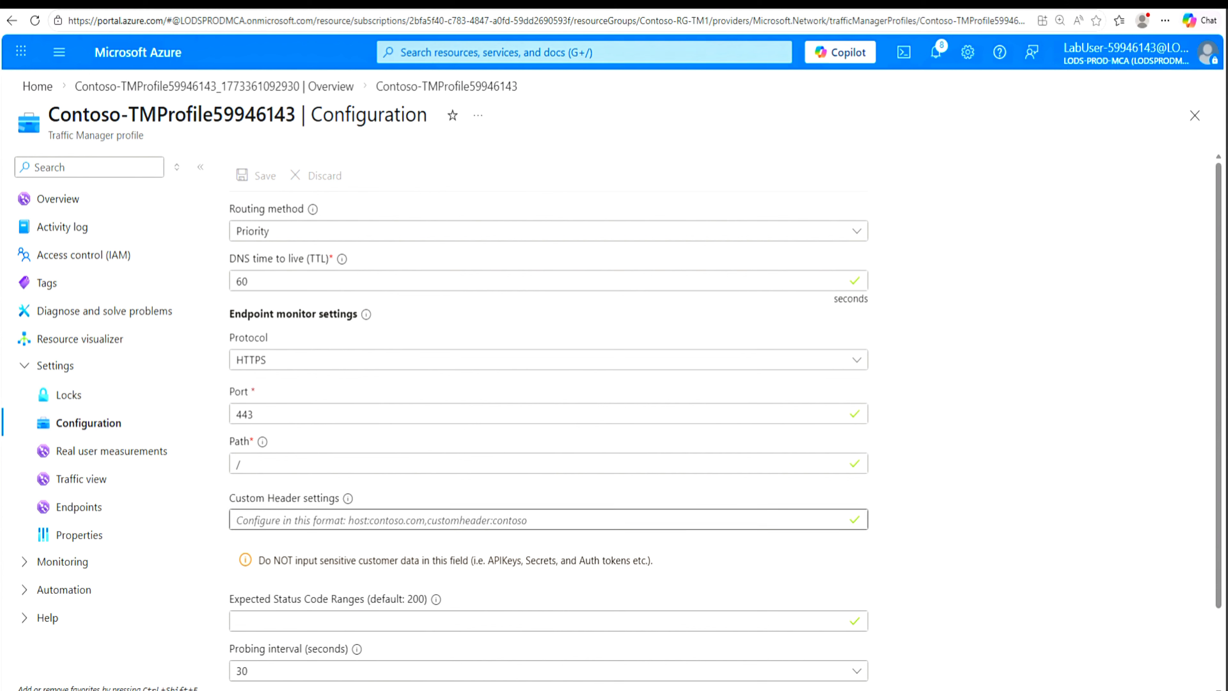
left_click(72, 508)
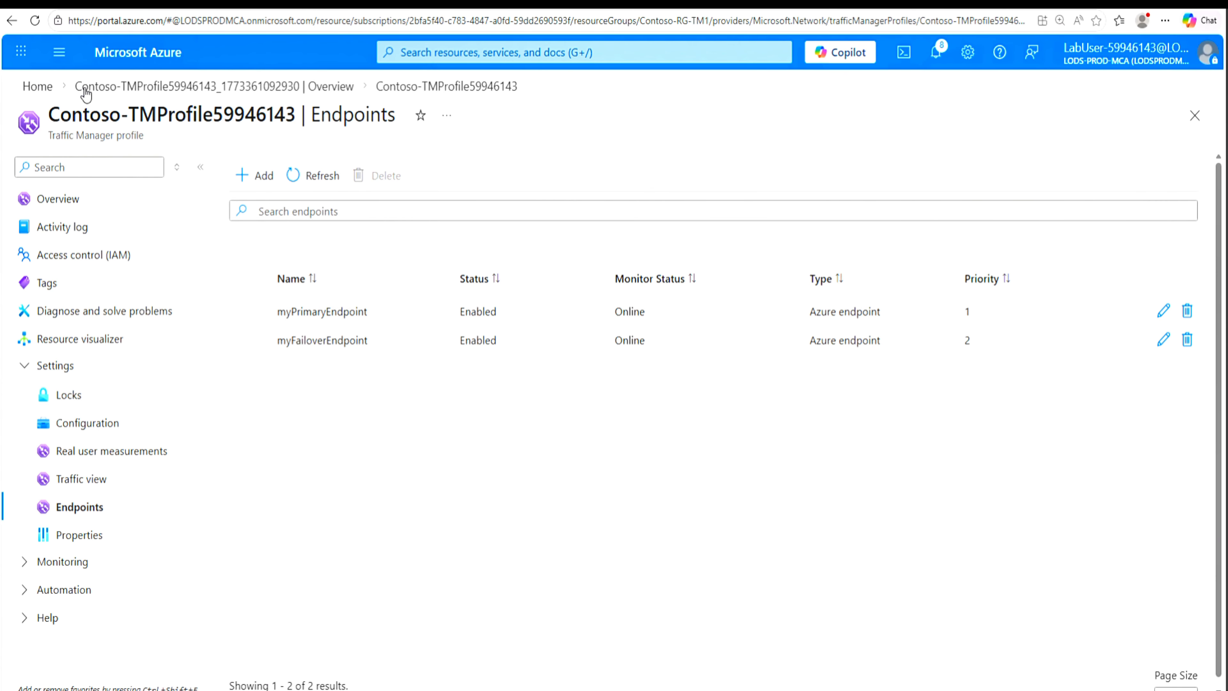
Step: Reopen the Contoso-TMProfile59946143 overview from the portal home page and copy its DNS name
left_click(46, 90)
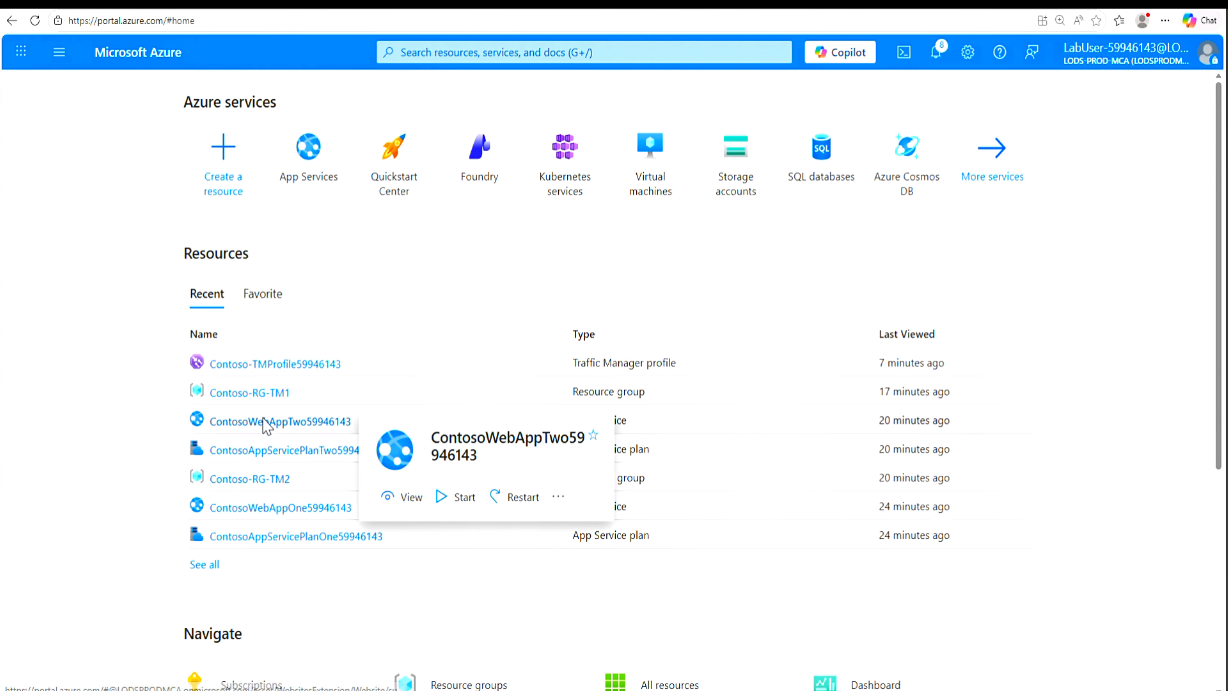
mouse_move(252, 401)
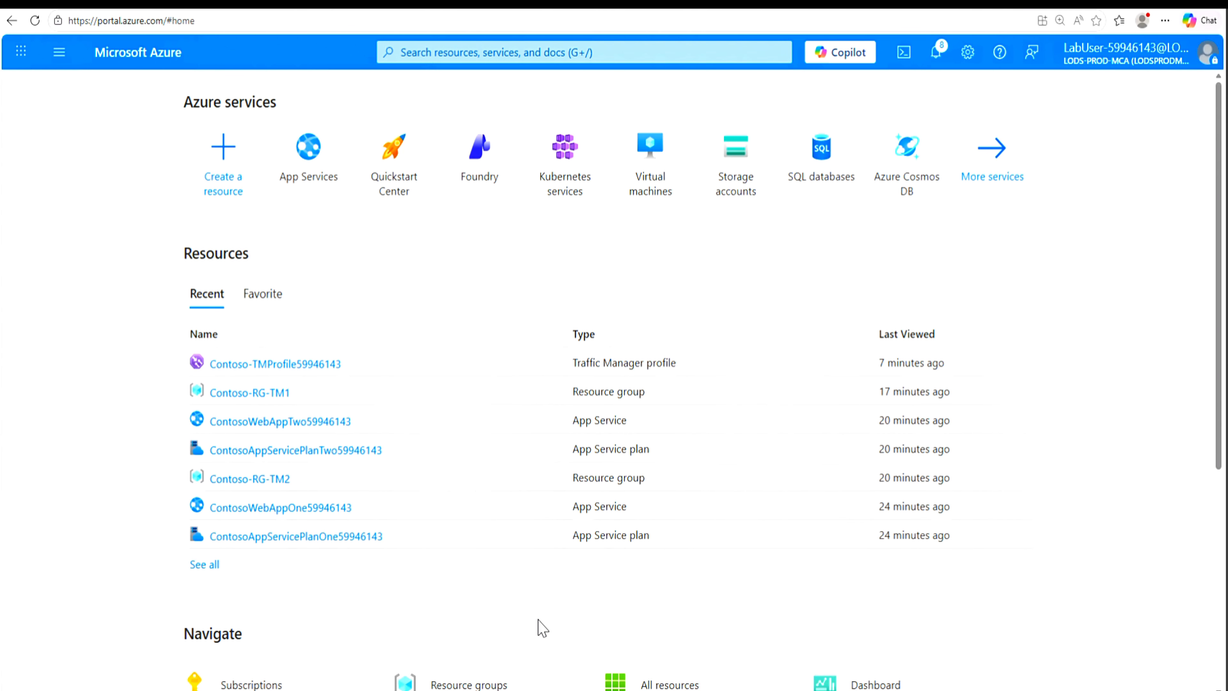
left_click(247, 366)
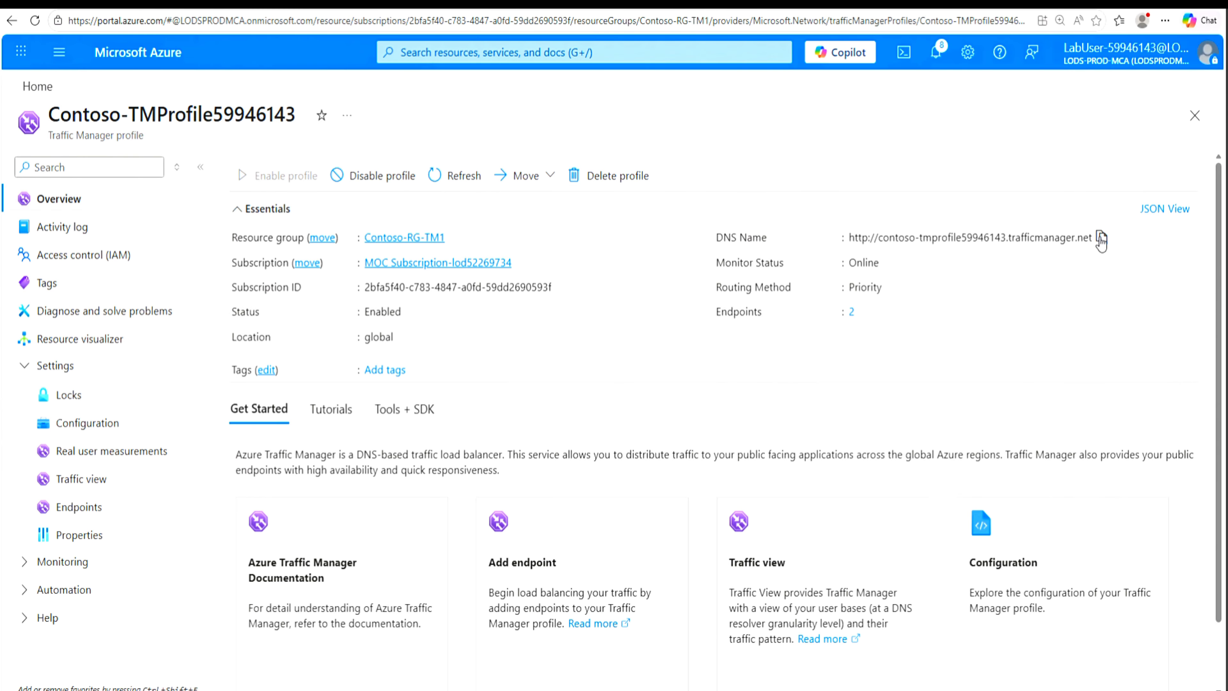
left_click(1101, 238)
Step: Open the copied Traffic Manager address in a new browser tab, continuing past the certificate warning, and dismiss the mobile app promotion
key("ctrl+t")
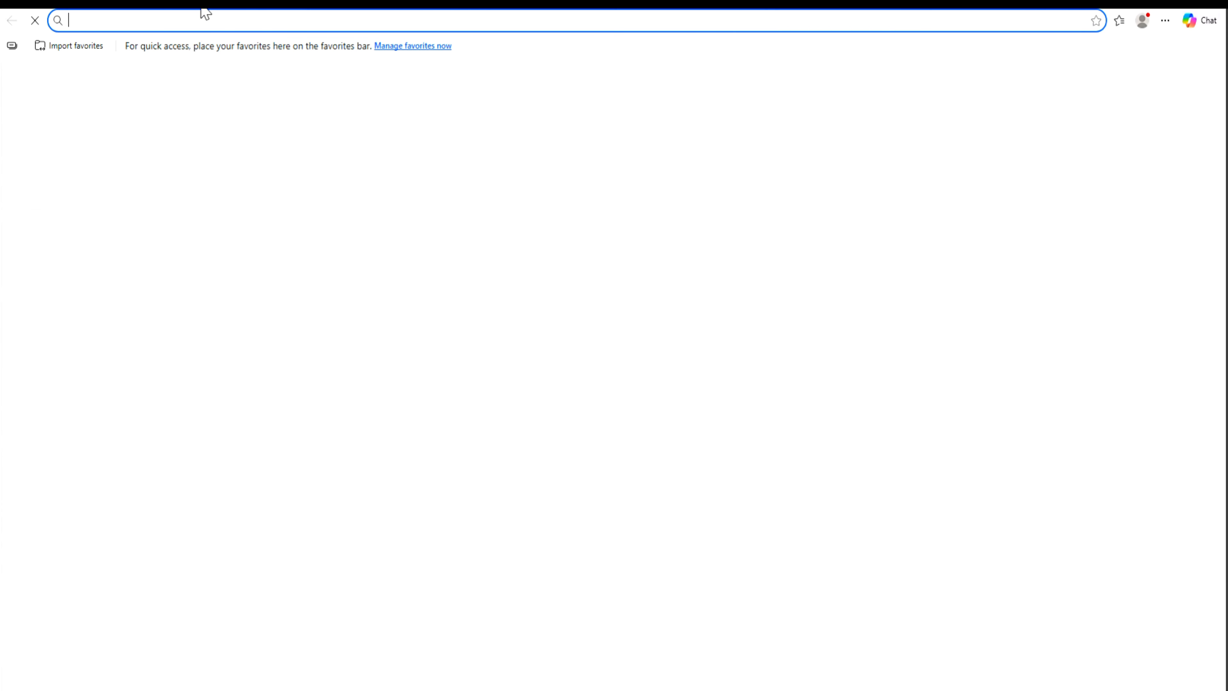
right_click(201, 22)
left_click(232, 182)
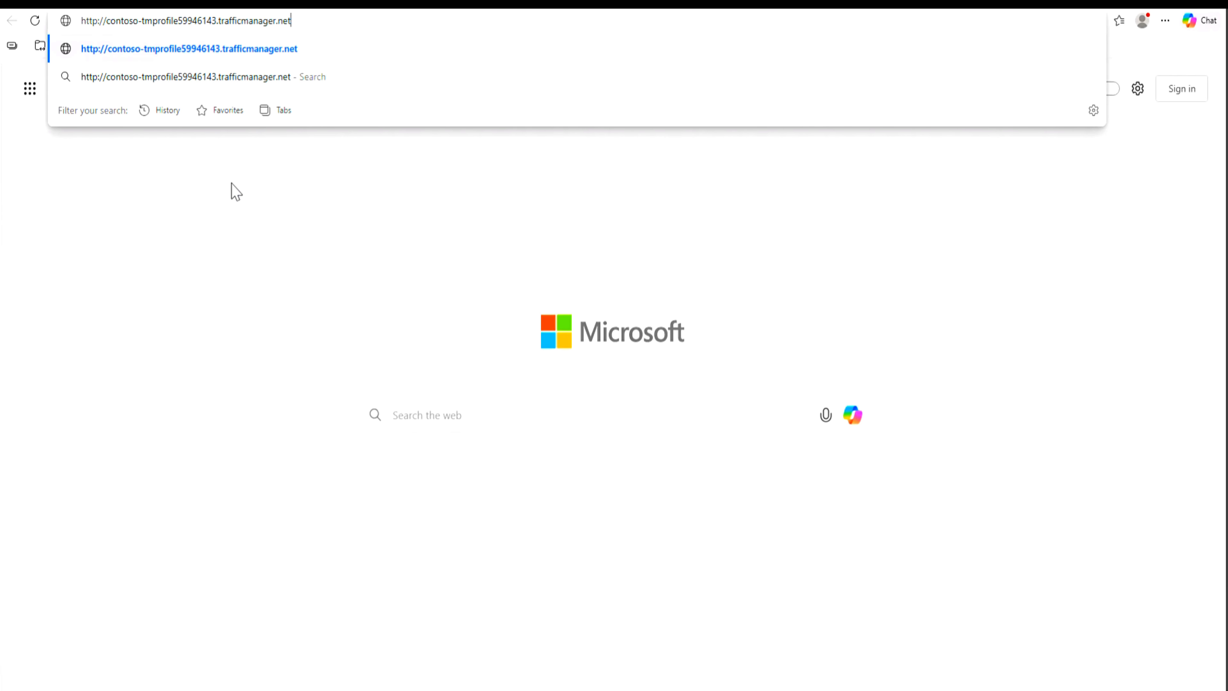
key("Return")
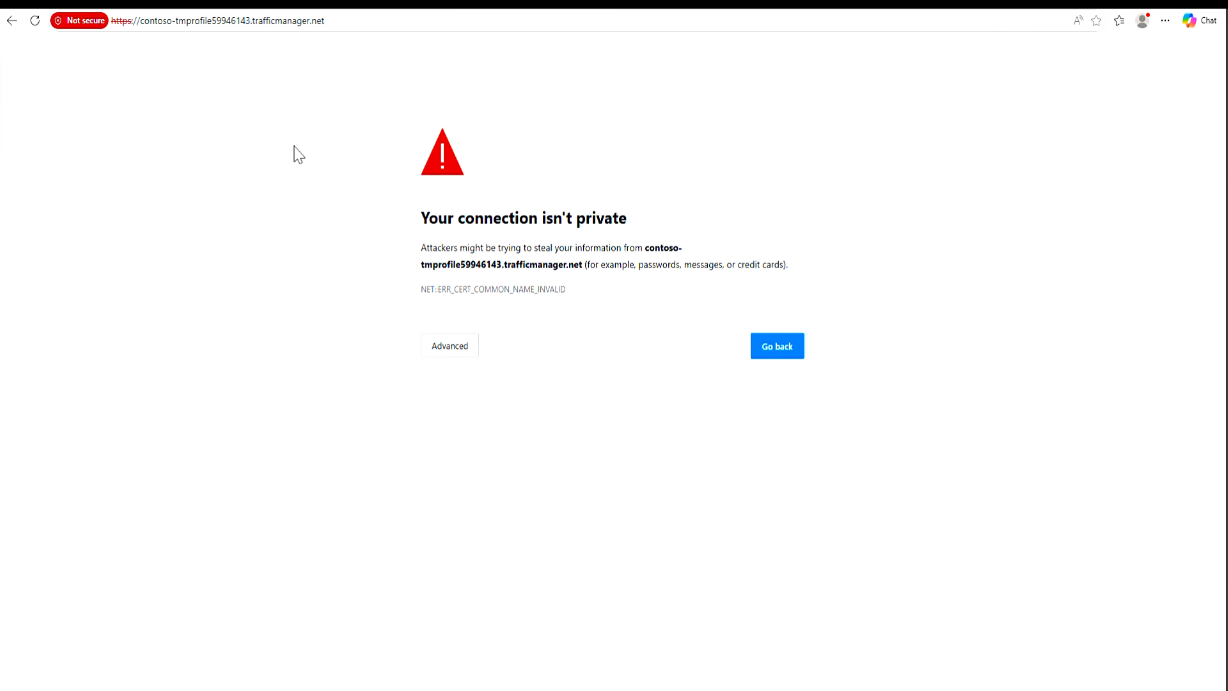
left_click(440, 347)
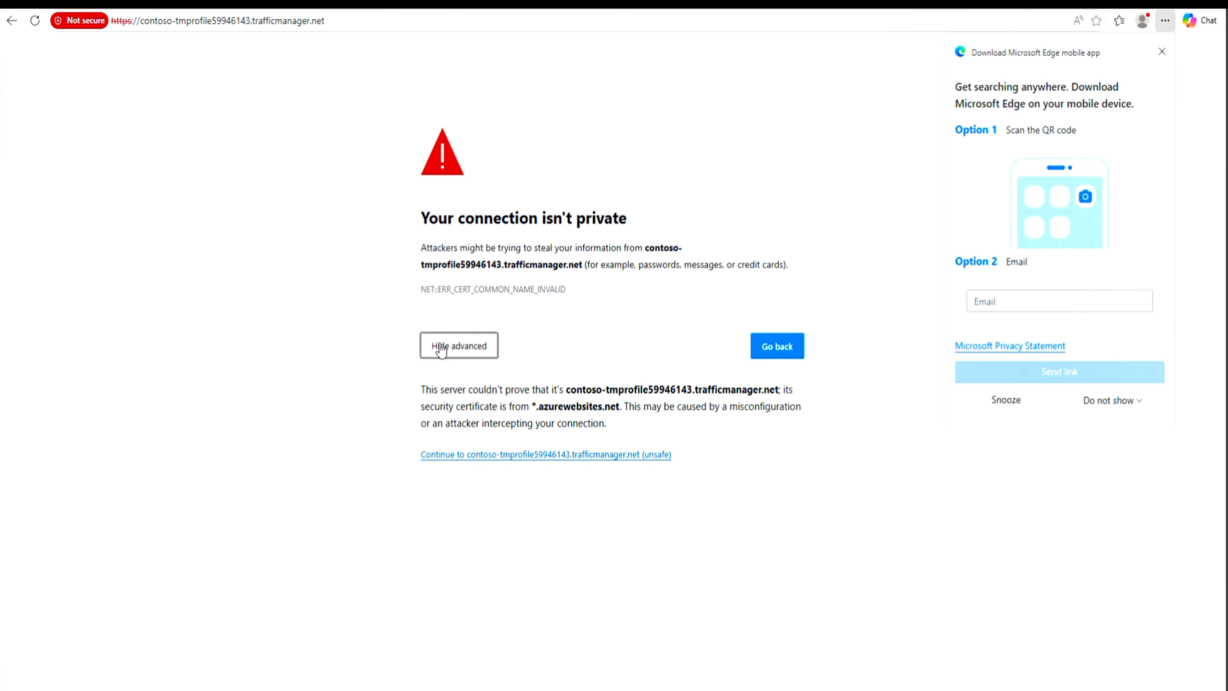
left_click(545, 453)
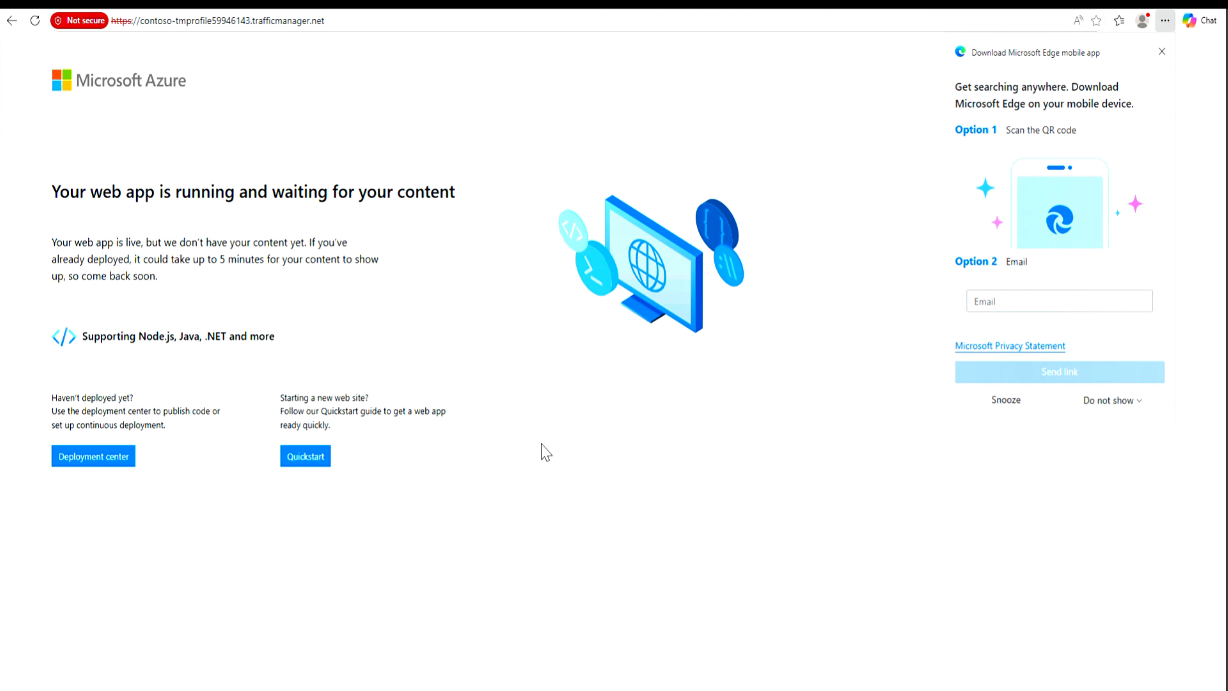
left_click(1161, 52)
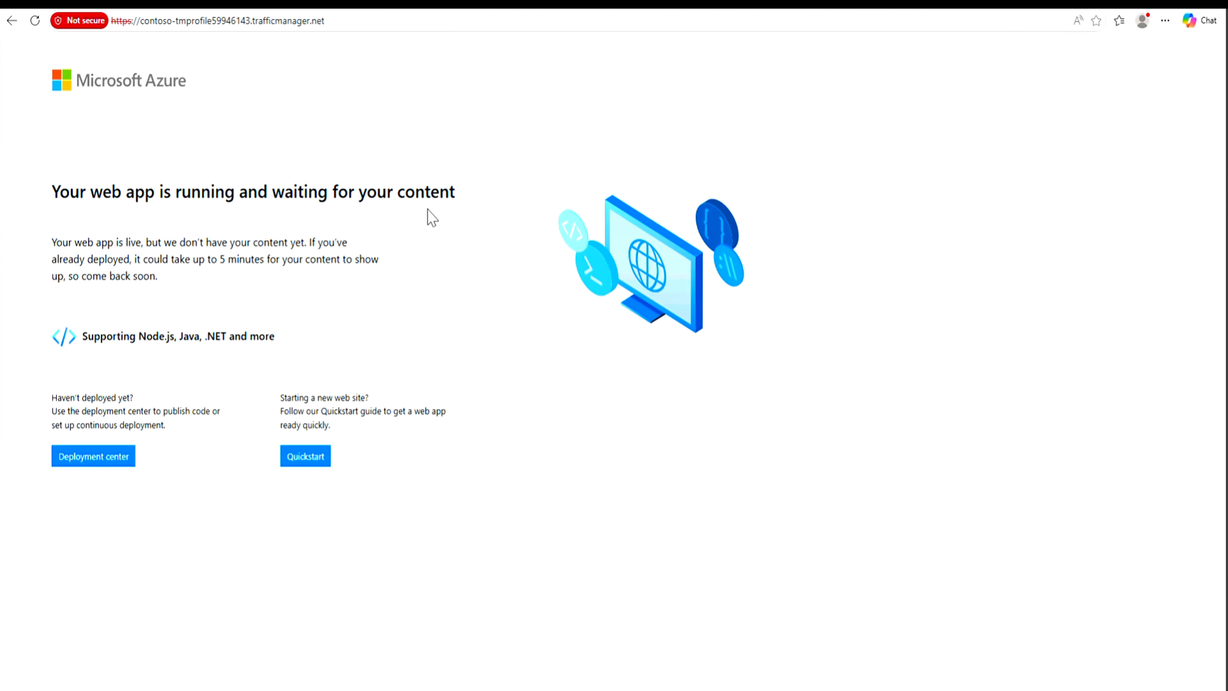
Step: Return to the Azure portal and disable myPrimaryEndpoint in the Contoso-TMProfile59946143 profile, saving the change
left_click(120, 8)
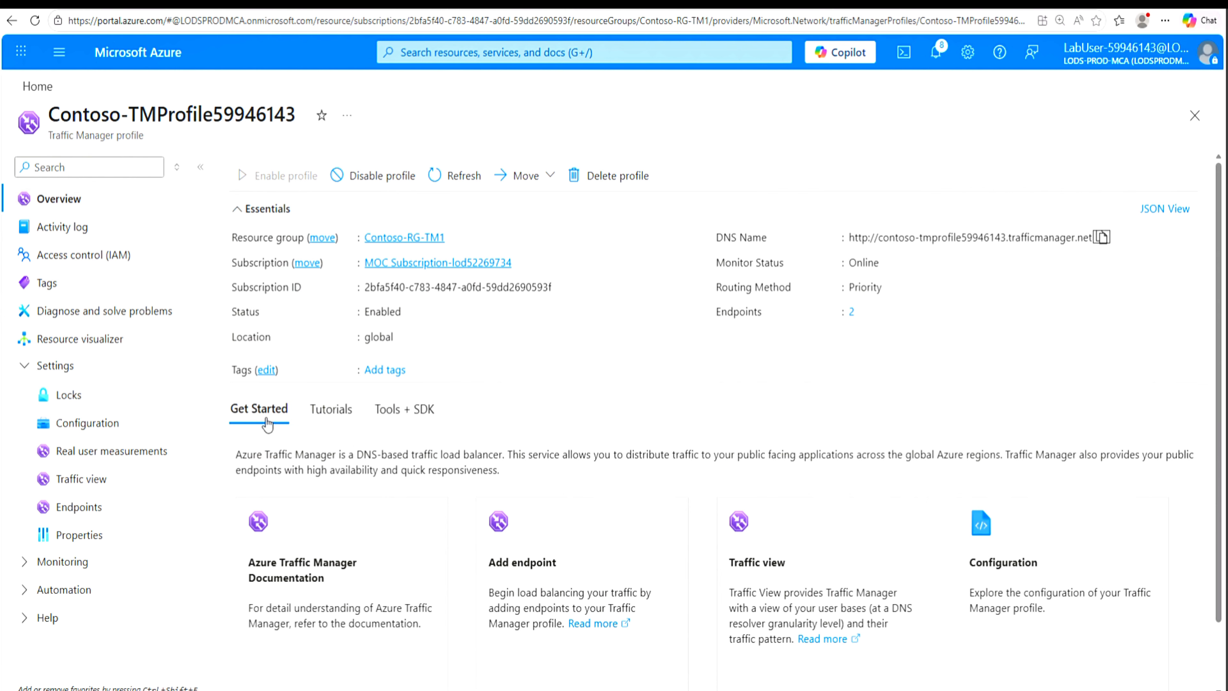
left_click(36, 92)
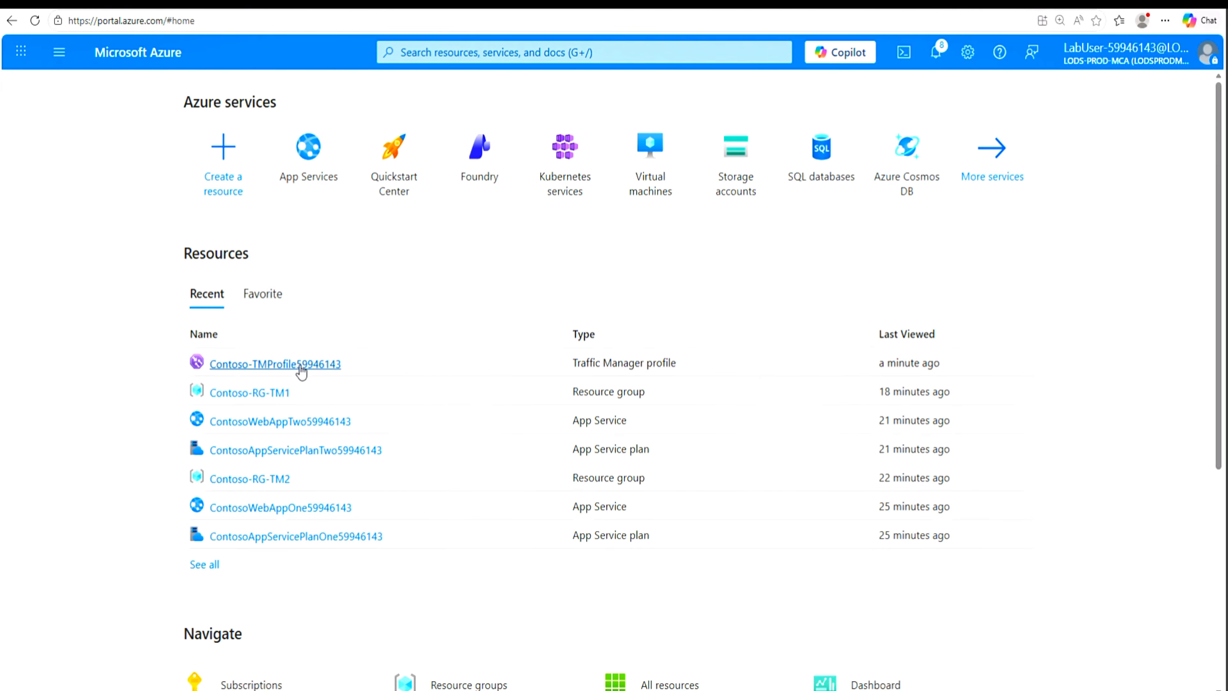
mouse_move(317, 371)
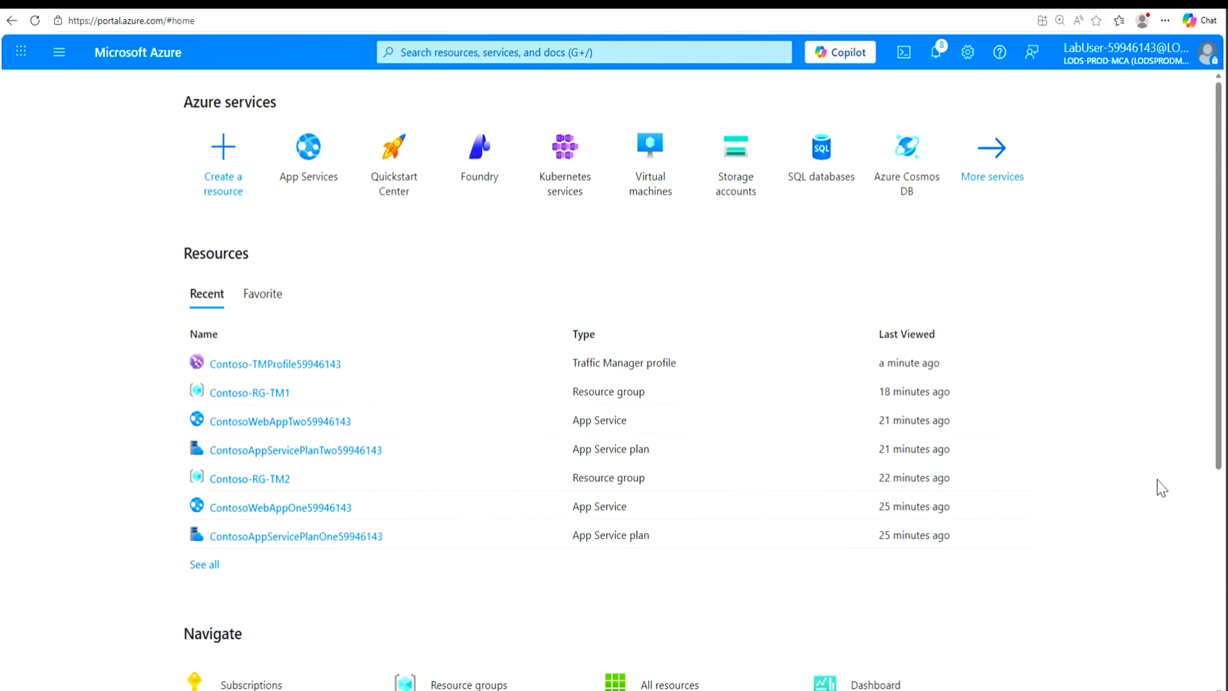
left_click(269, 372)
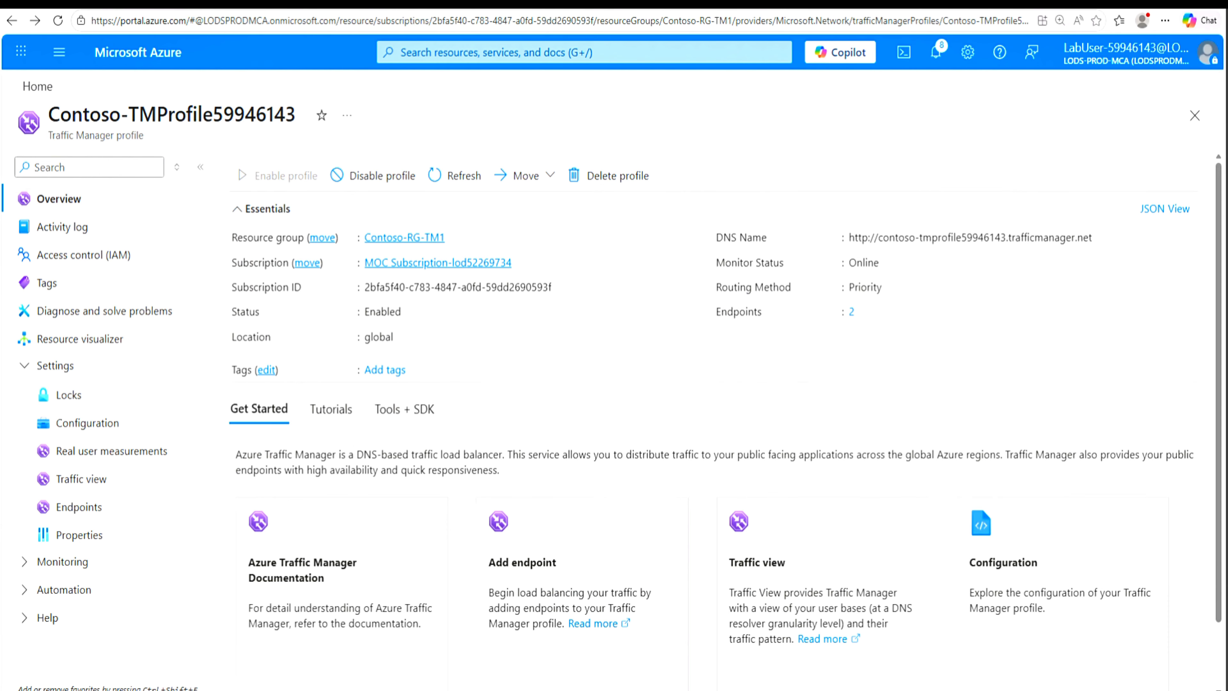
left_click(851, 314)
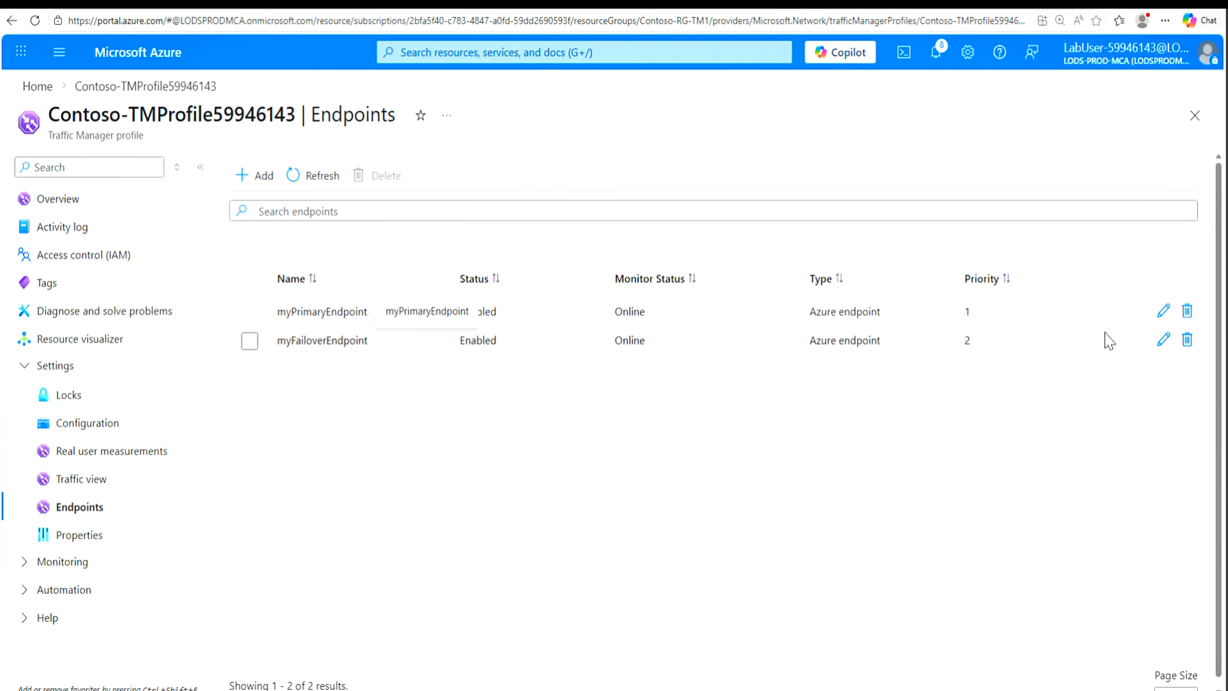
left_click(1163, 314)
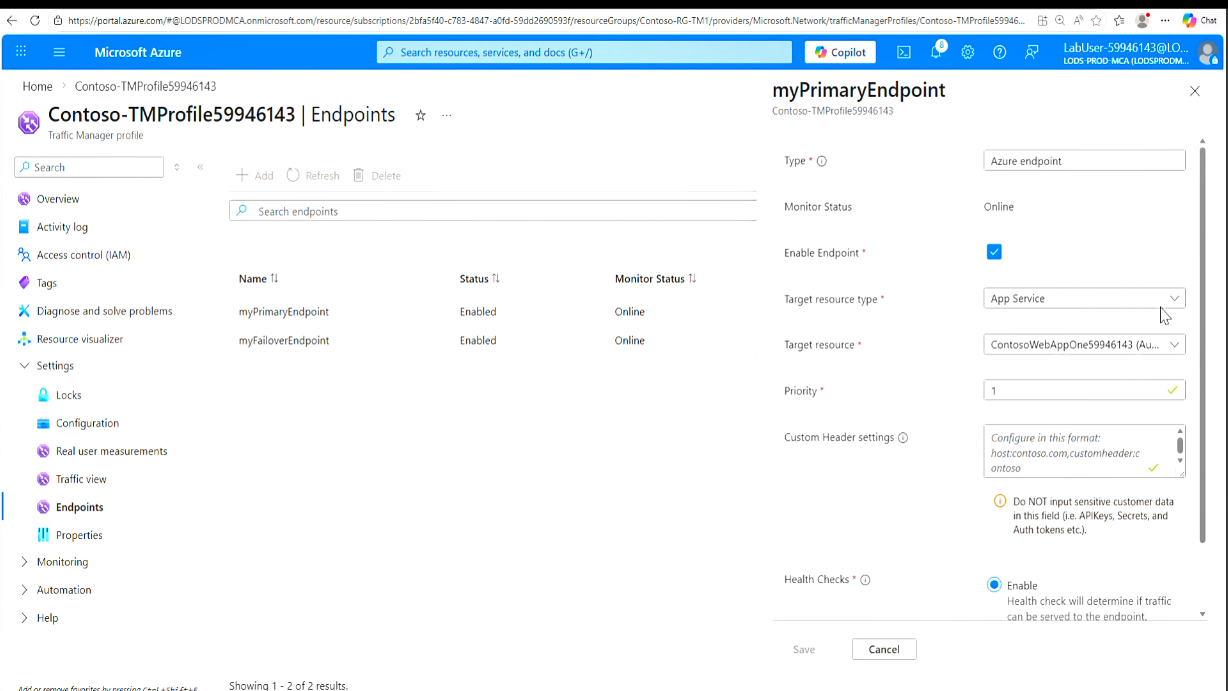
left_click(994, 252)
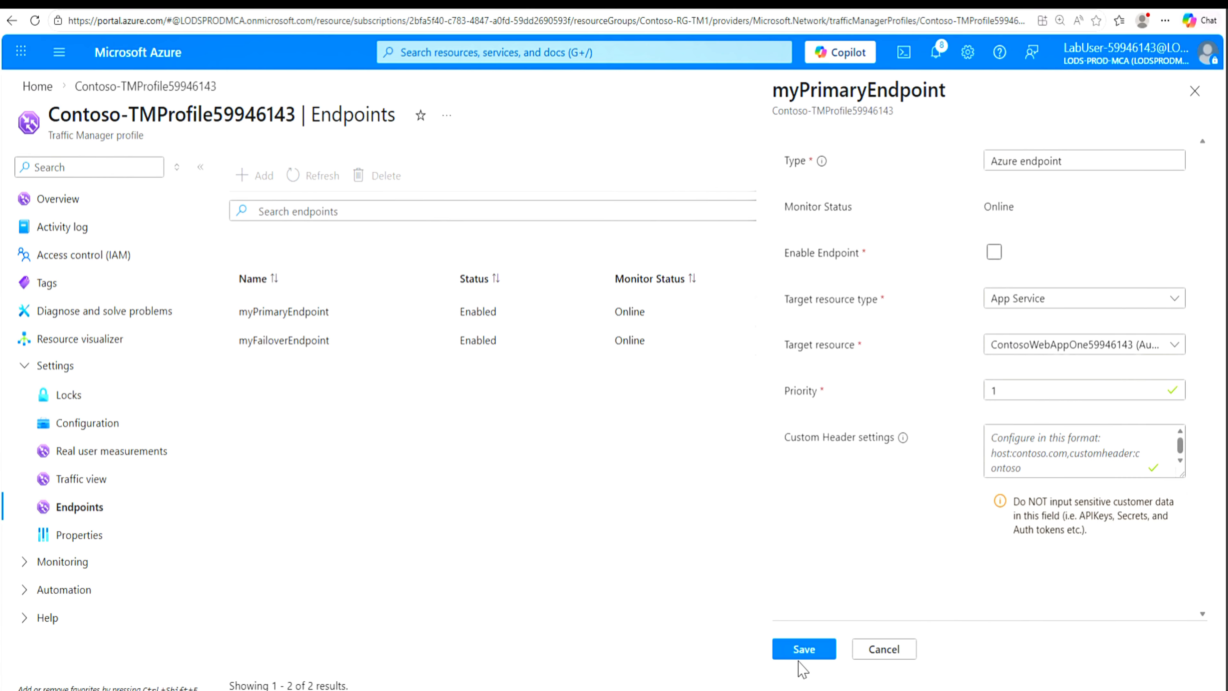
left_click(800, 650)
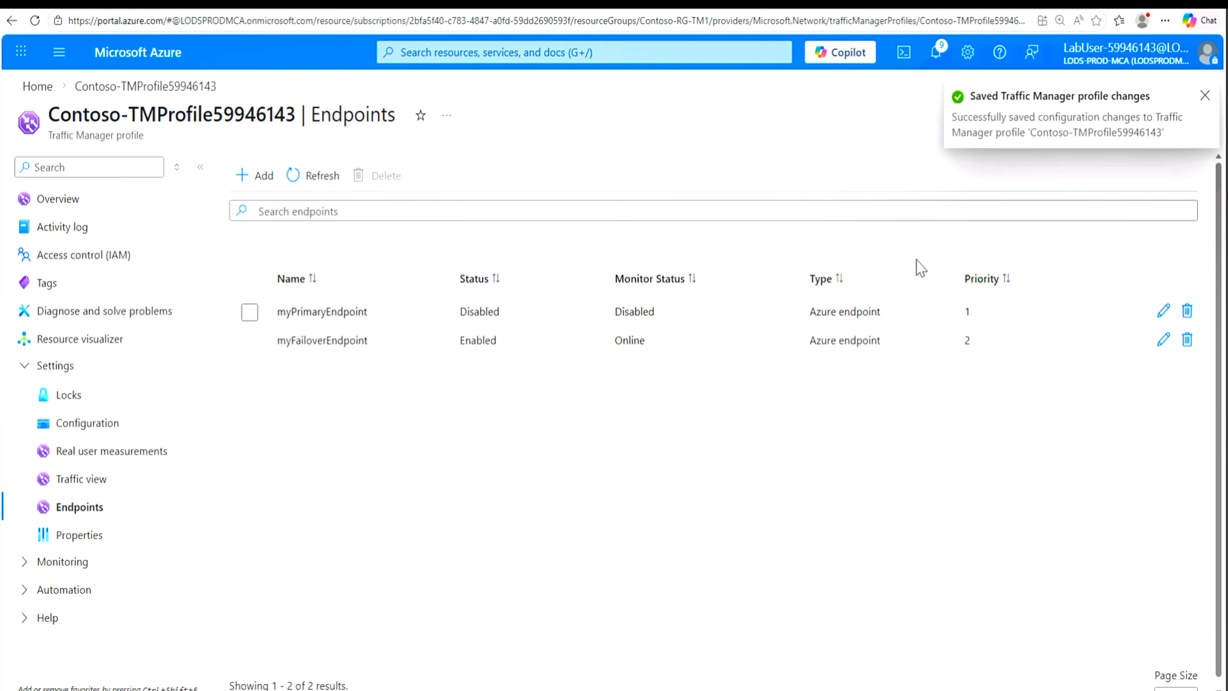
left_click(1205, 96)
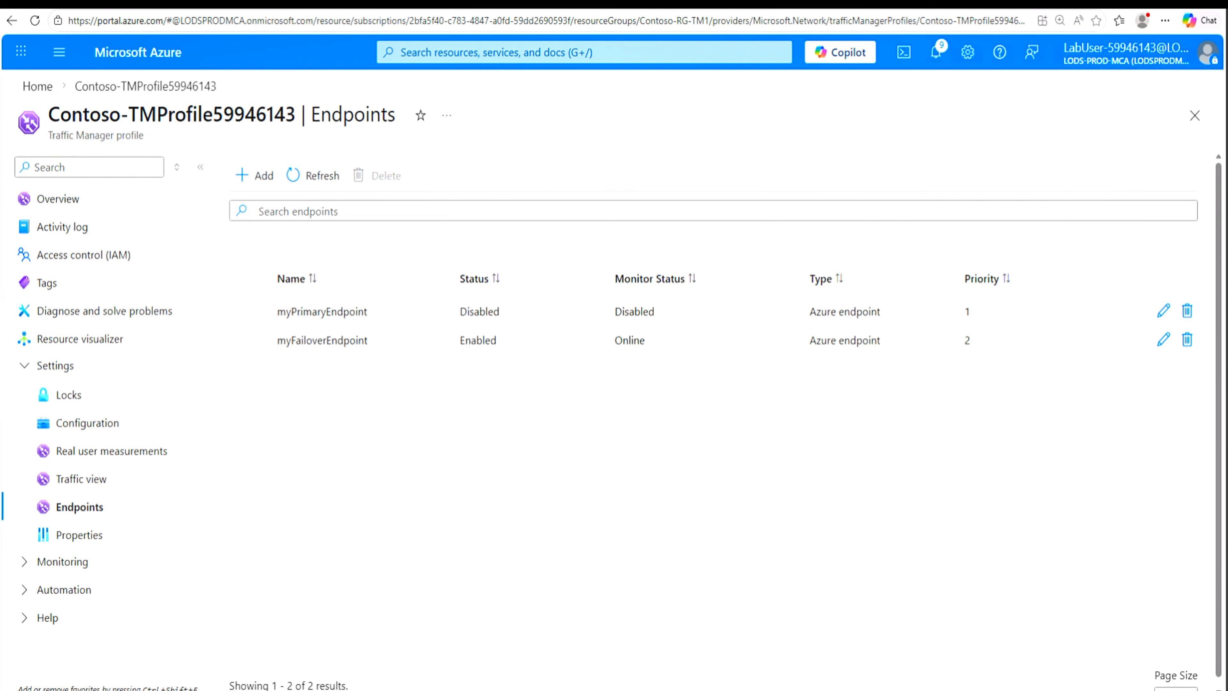
Step: Copy the profile's DNS name again and test failover by opening it in a new browser tab, continuing past the certificate warning
left_click(68, 199)
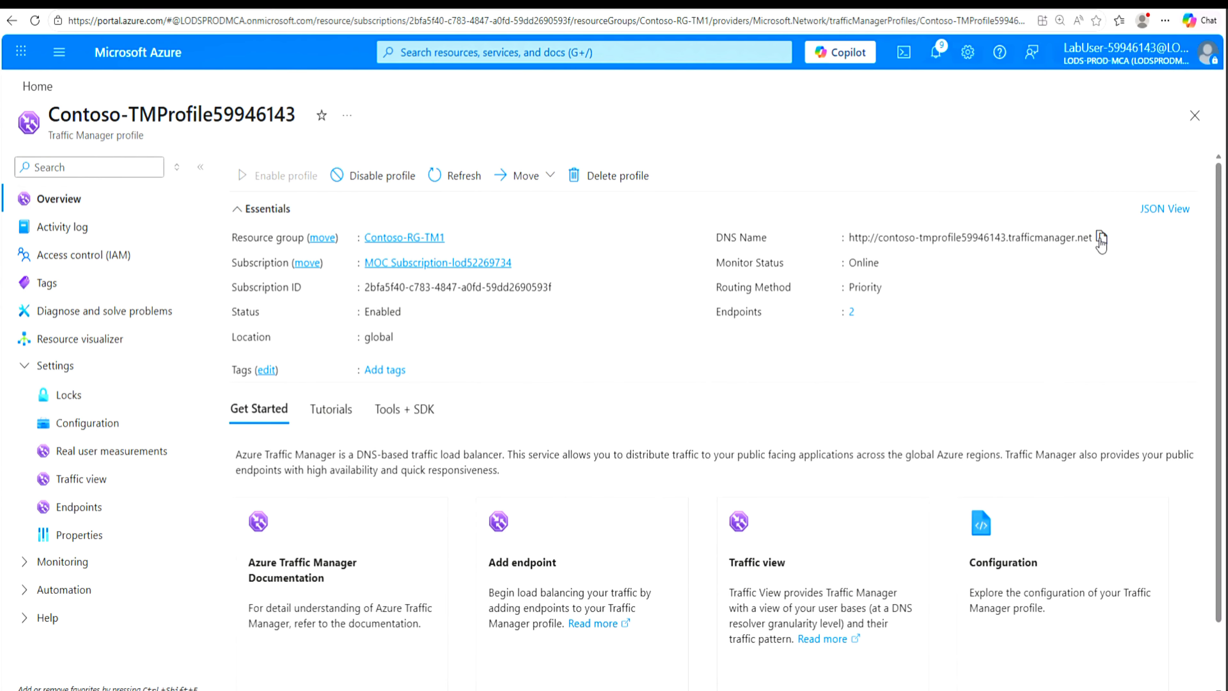
left_click(1101, 238)
key("ctrl+t")
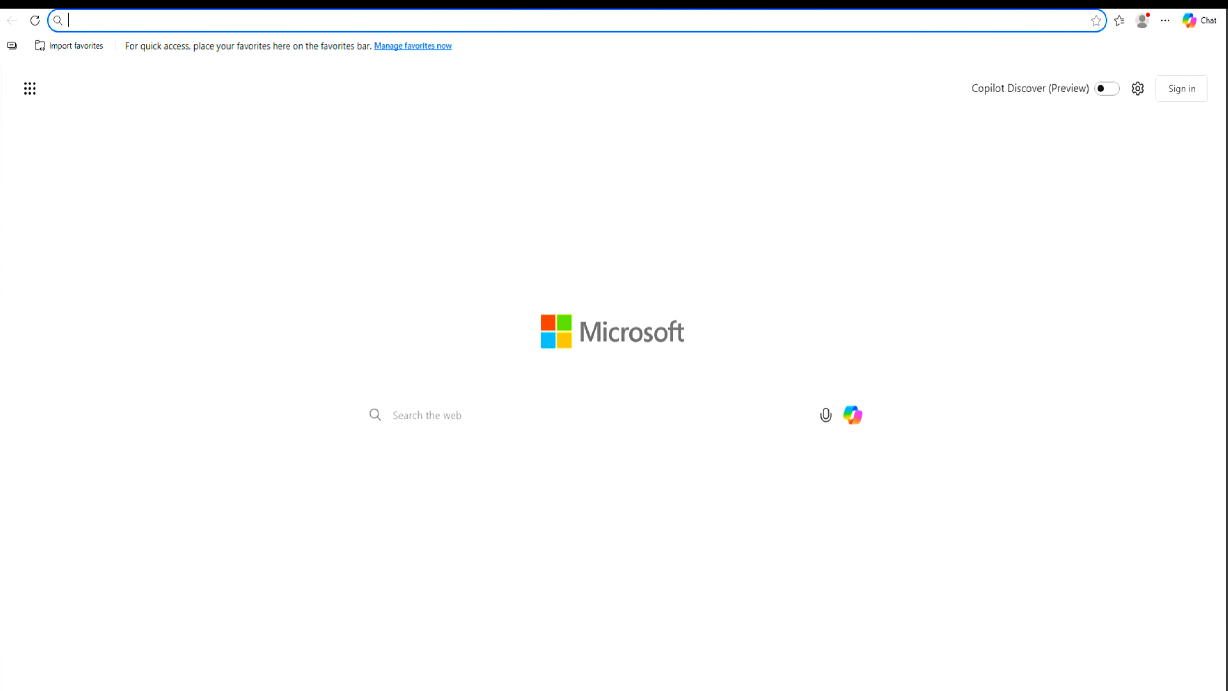
right_click(314, 23)
left_click(347, 183)
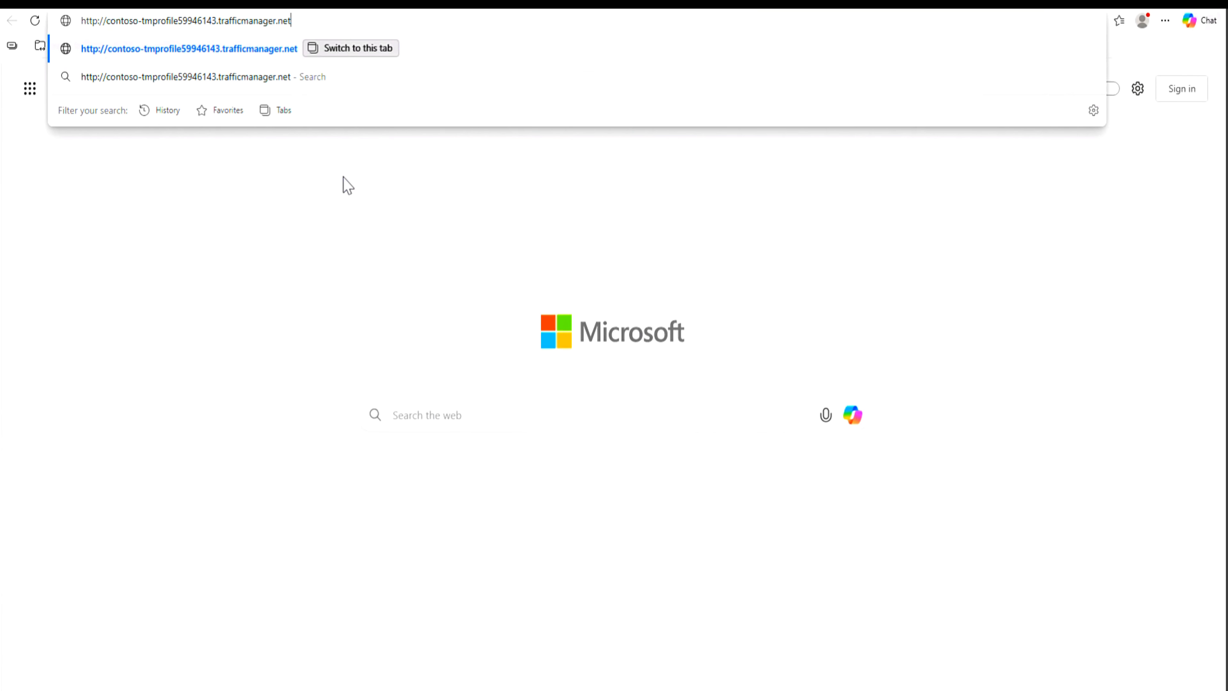
key("Return")
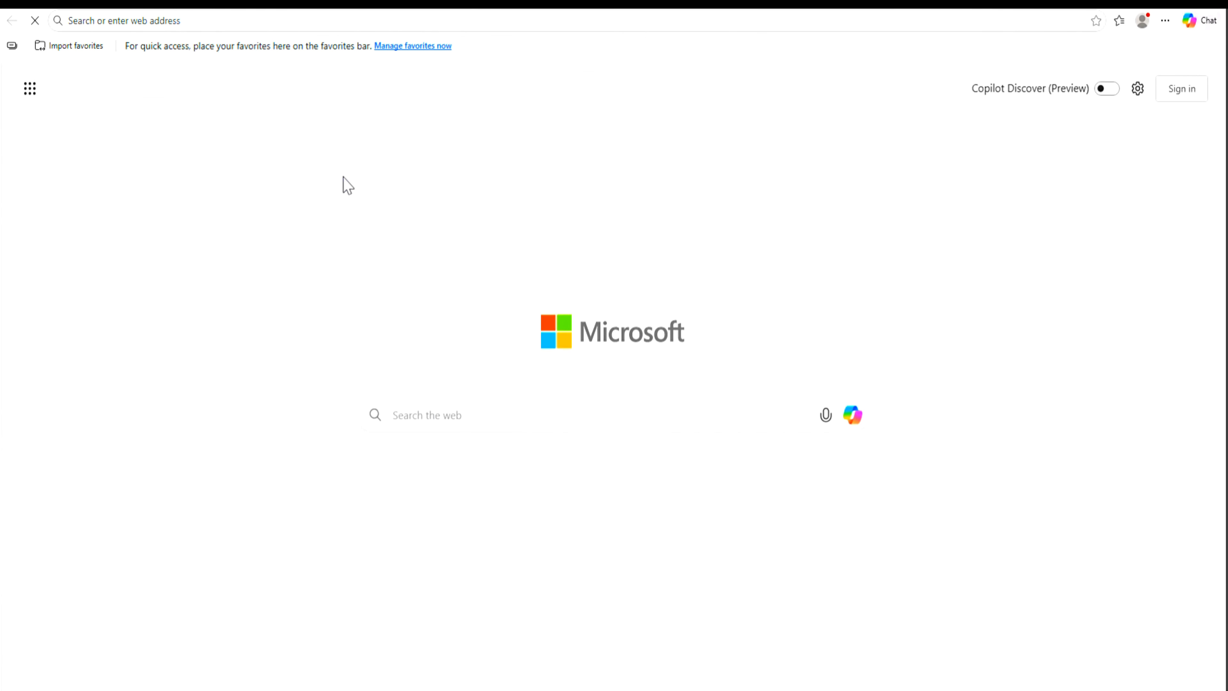
left_click(446, 349)
left_click(470, 455)
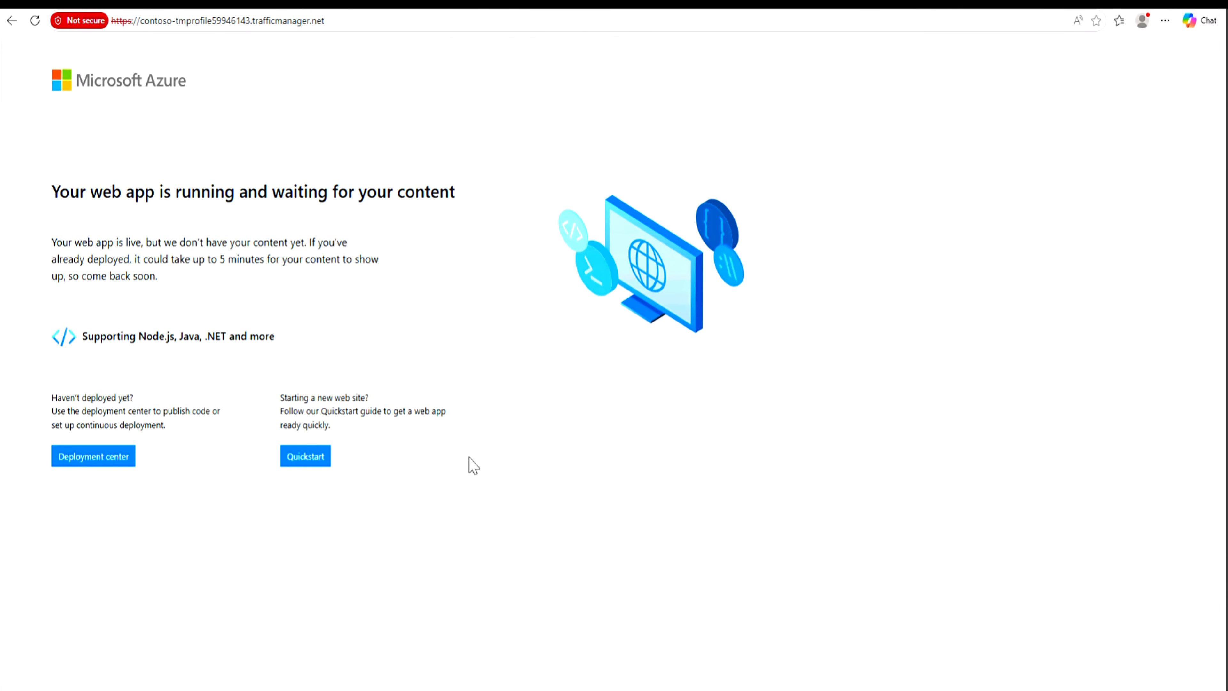